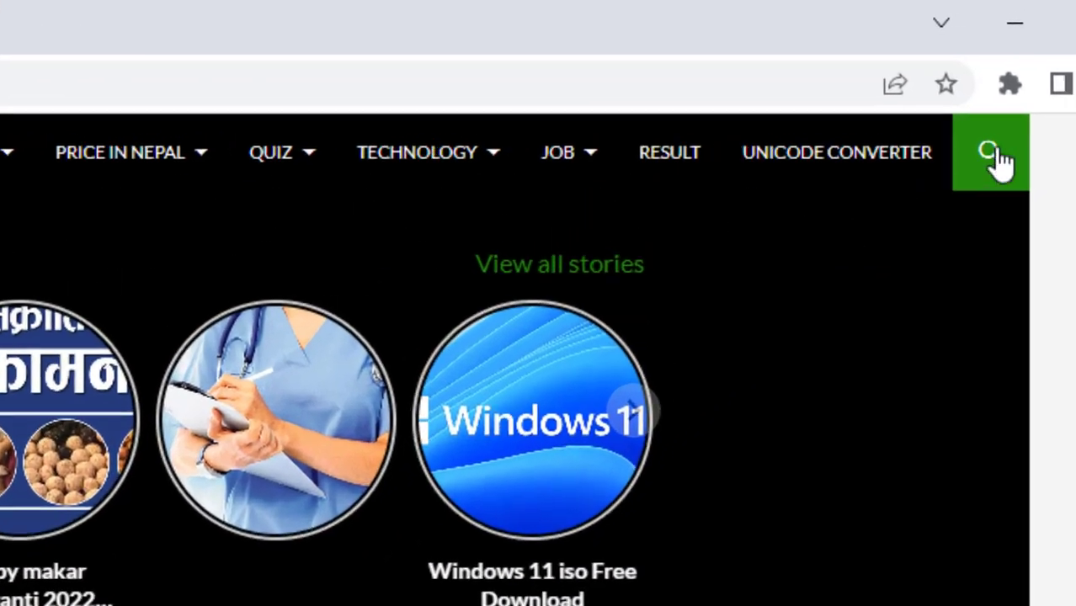
Run a Lifestyle Nepal site search for 'payoneer', correcting the mistyped query.
{"action": "left_click", "coordinate": [998, 160]}
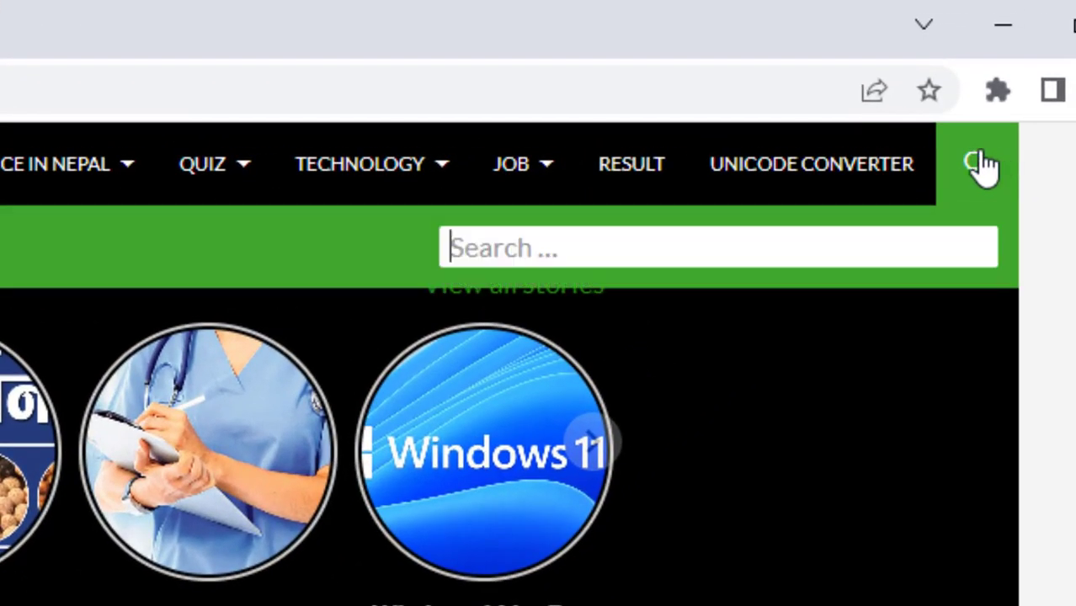
{"action": "left_click", "coordinate": [686, 221]}
{"action": "type", "text": "payuo"}
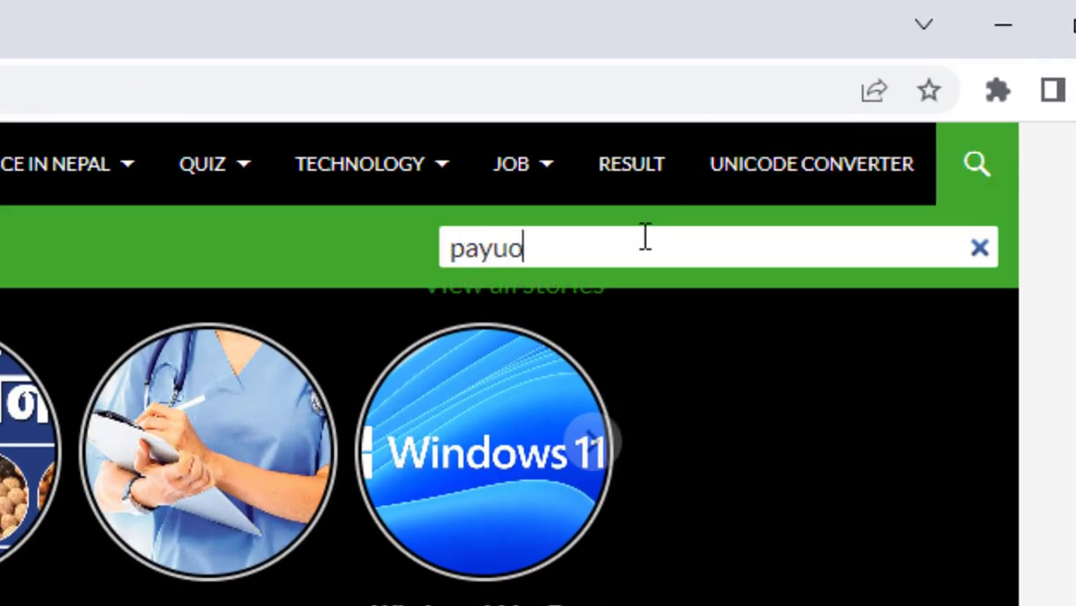
{"action": "type", "text": "n"}
{"action": "key", "text": "BackSpace"}
{"action": "key", "text": "BackSpace"}
{"action": "type", "text": "neer"}
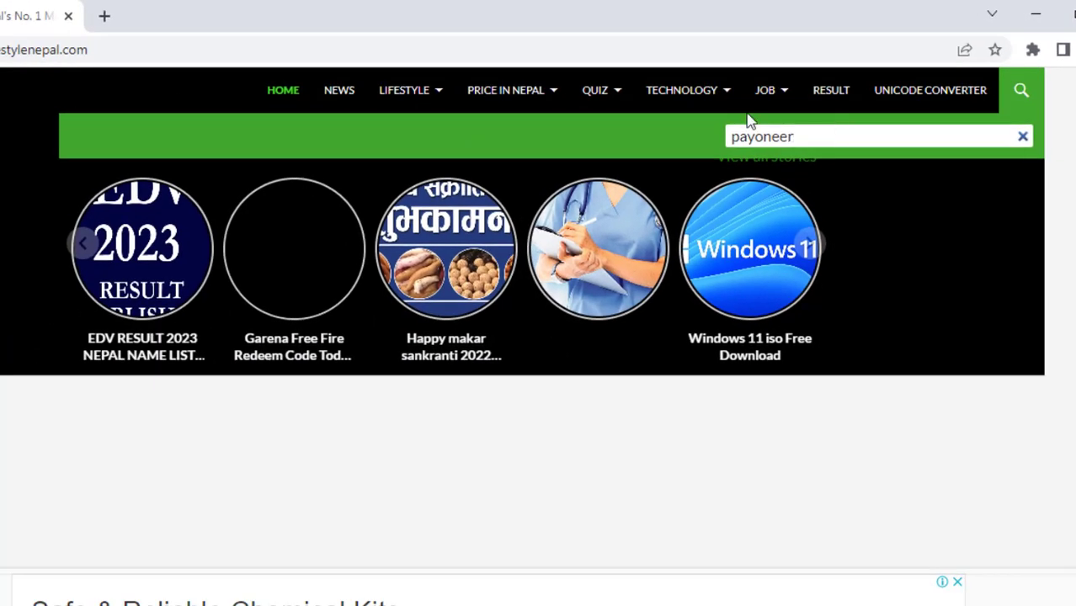
{"action": "key", "text": "Return"}
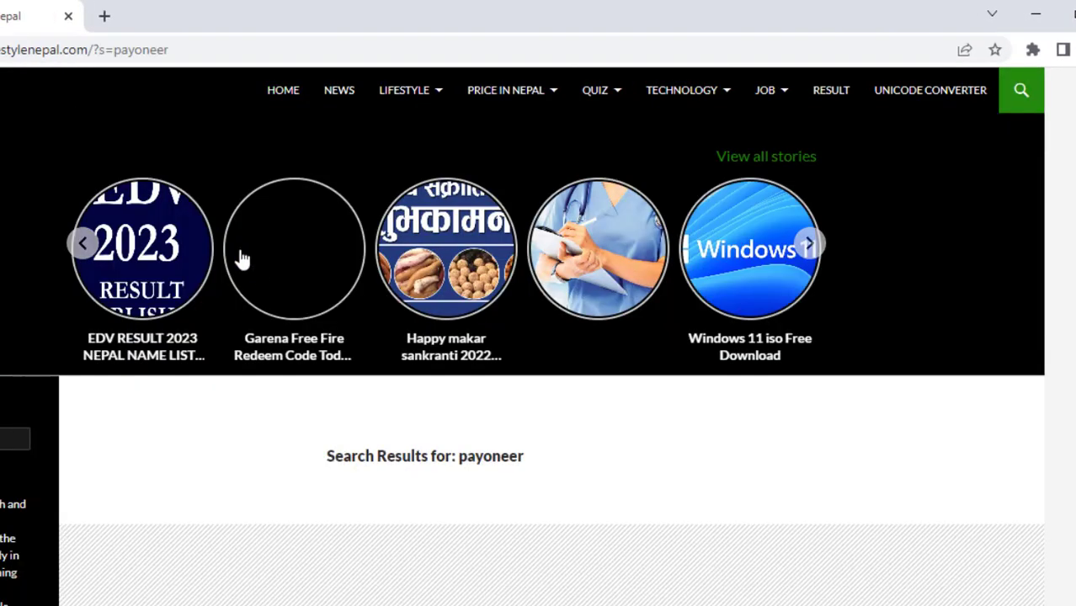
Open the 'EARN 50$ INSTANTLY USING PAYONEER SIGNUP' article from the search results.
{"action": "scroll", "coordinate": [467, 266], "scroll_direction": "down", "scroll_amount": 4}
{"action": "scroll", "coordinate": [503, 217], "scroll_direction": "down", "scroll_amount": 2}
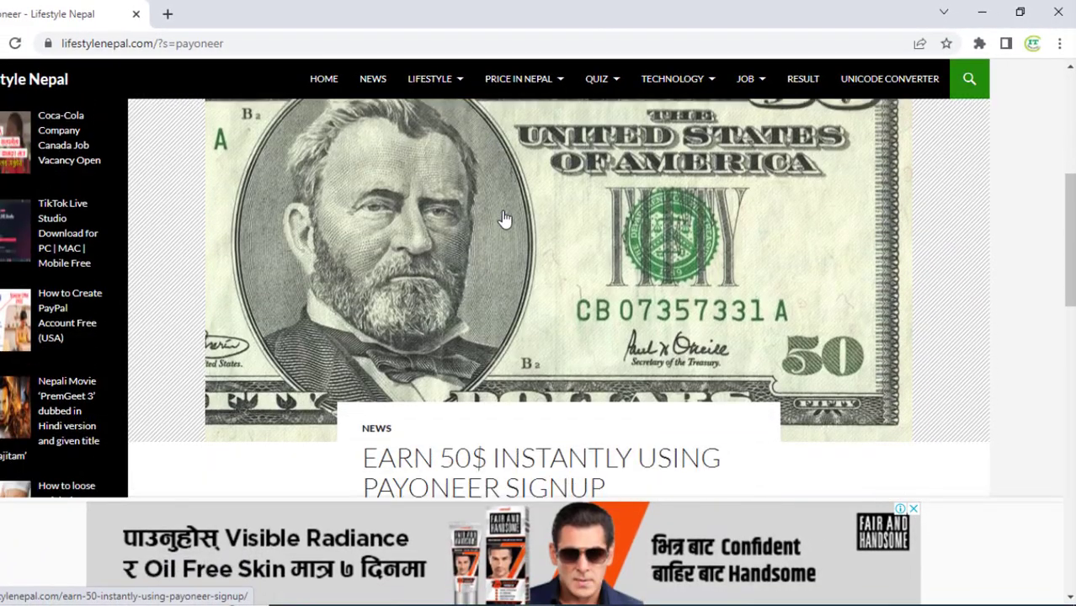
{"action": "scroll", "coordinate": [455, 216], "scroll_direction": "up", "scroll_amount": 2}
{"action": "scroll", "coordinate": [480, 214], "scroll_direction": "down", "scroll_amount": 3}
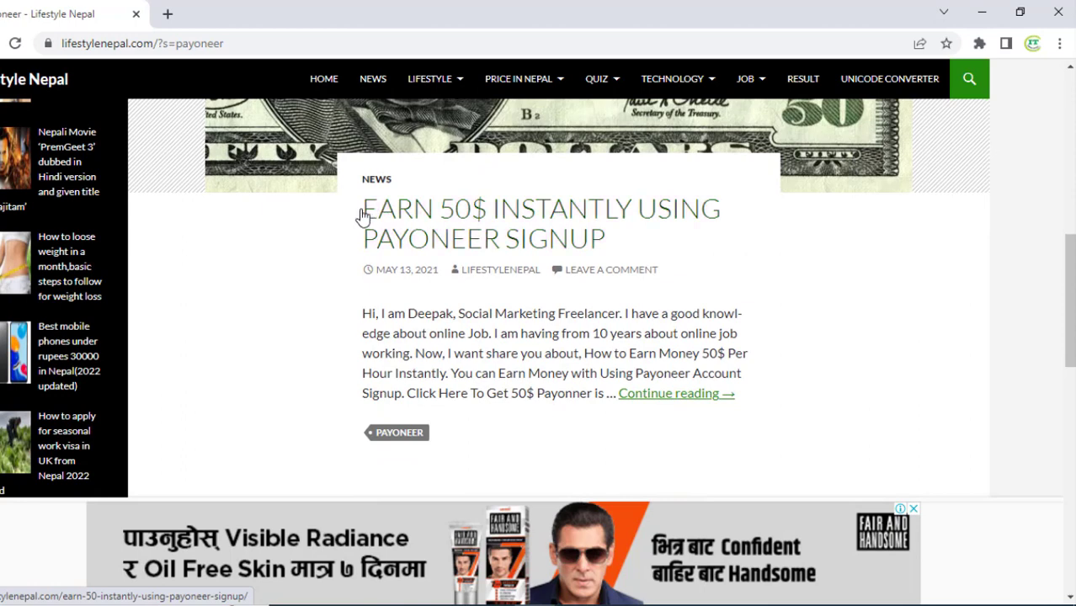
{"action": "left_click_drag", "start_coordinate": [361, 210], "coordinate": [655, 246]}
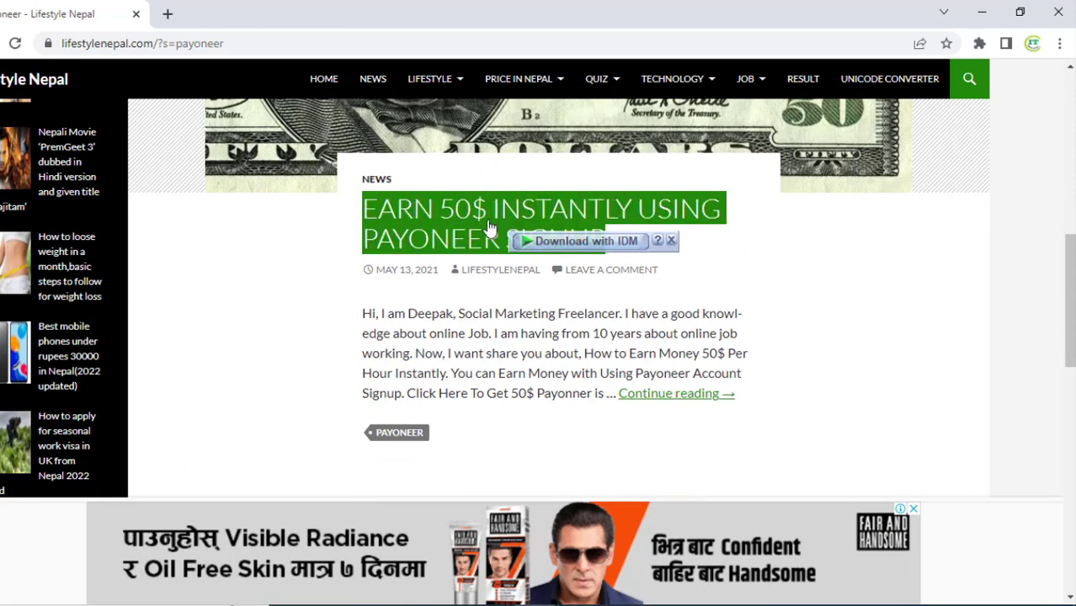
{"action": "left_click", "coordinate": [847, 209]}
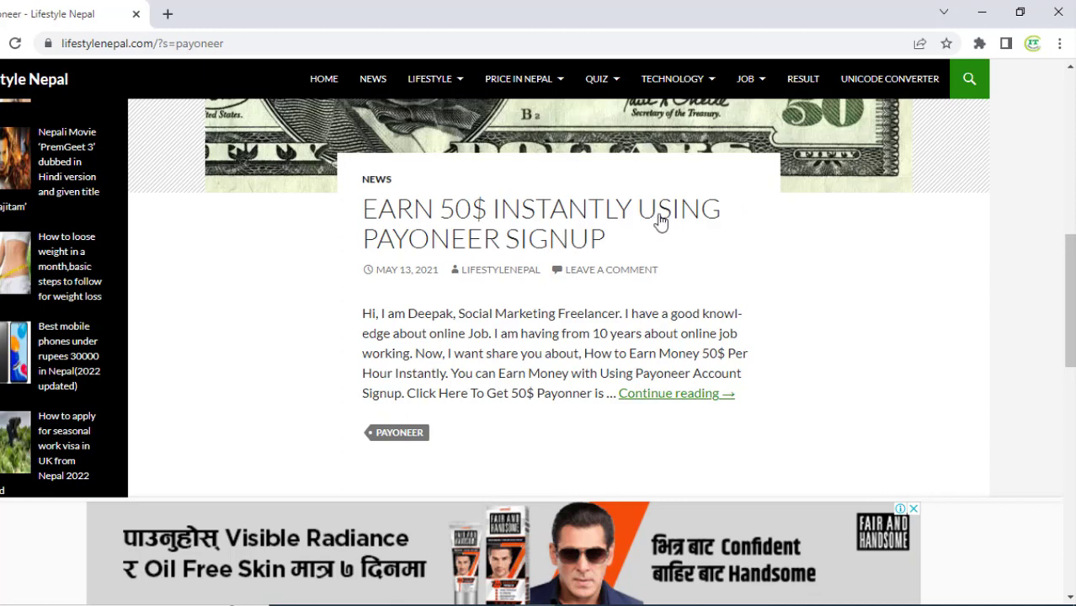
{"action": "left_click", "coordinate": [547, 224]}
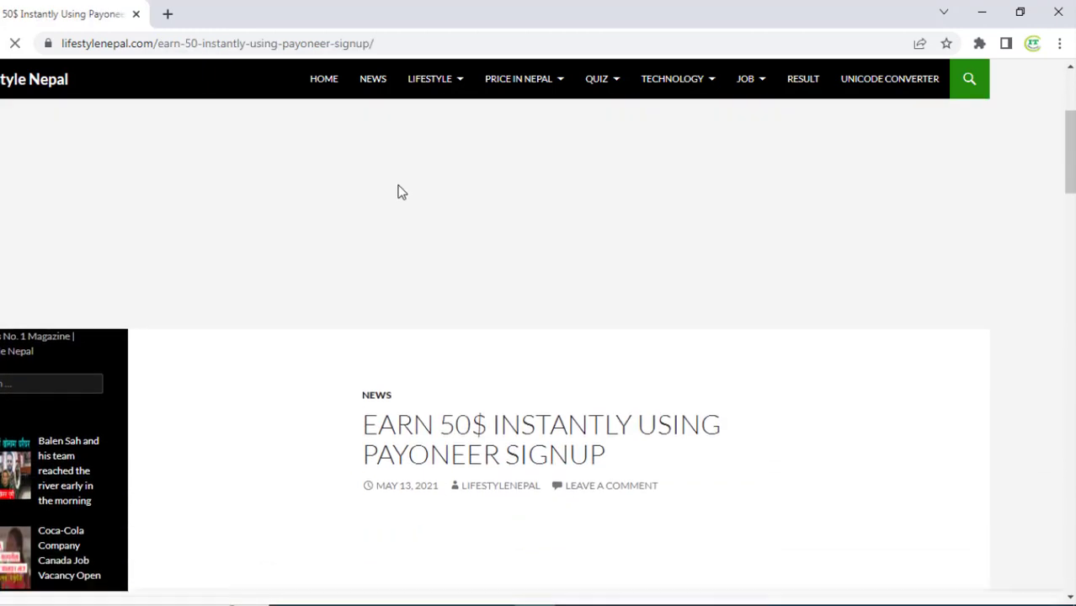
Scroll through the article and follow its 'Claim Your 50$ Offer' link.
{"action": "scroll", "coordinate": [401, 189], "scroll_direction": "down", "scroll_amount": 2}
{"action": "scroll", "coordinate": [449, 227], "scroll_direction": "down", "scroll_amount": 5}
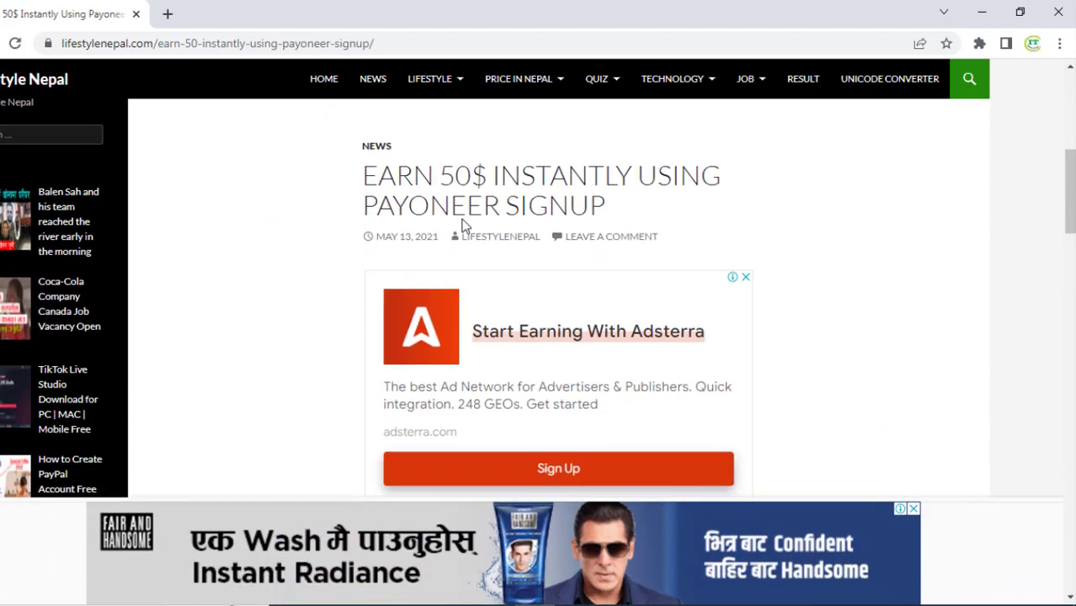
{"action": "scroll", "coordinate": [492, 221], "scroll_direction": "down", "scroll_amount": 1}
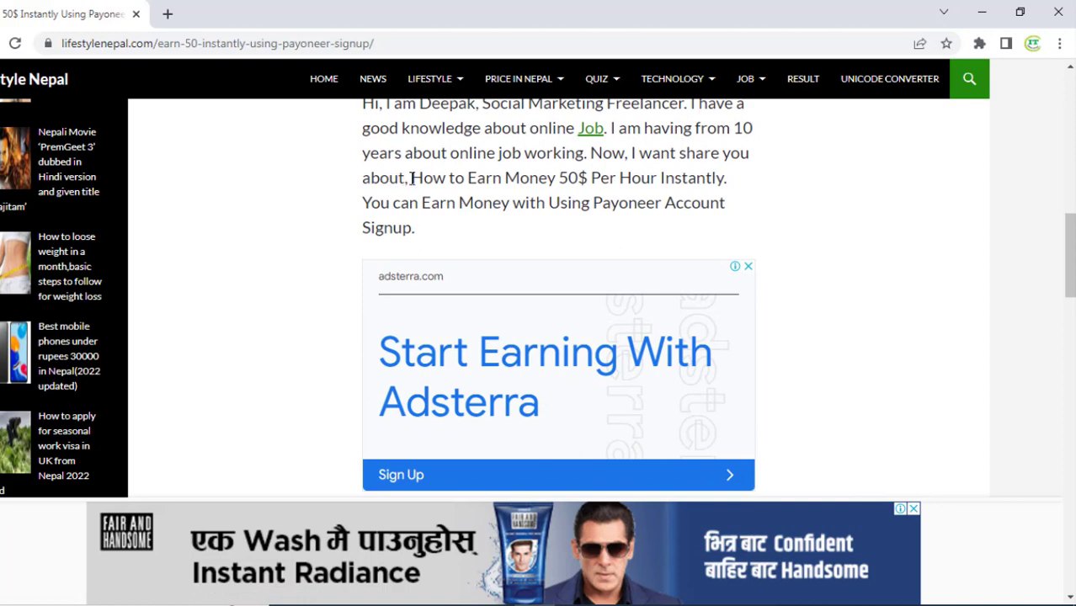
{"action": "scroll", "coordinate": [412, 177], "scroll_direction": "down", "scroll_amount": 8}
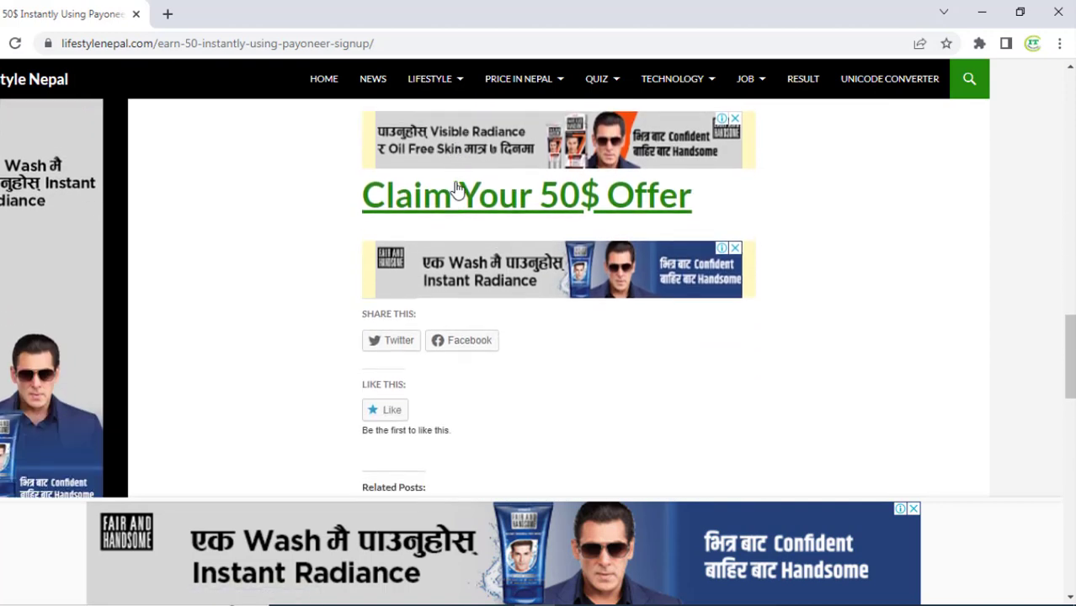
{"action": "scroll", "coordinate": [455, 187], "scroll_direction": "down", "scroll_amount": 1}
{"action": "scroll", "coordinate": [572, 284], "scroll_direction": "up", "scroll_amount": 2}
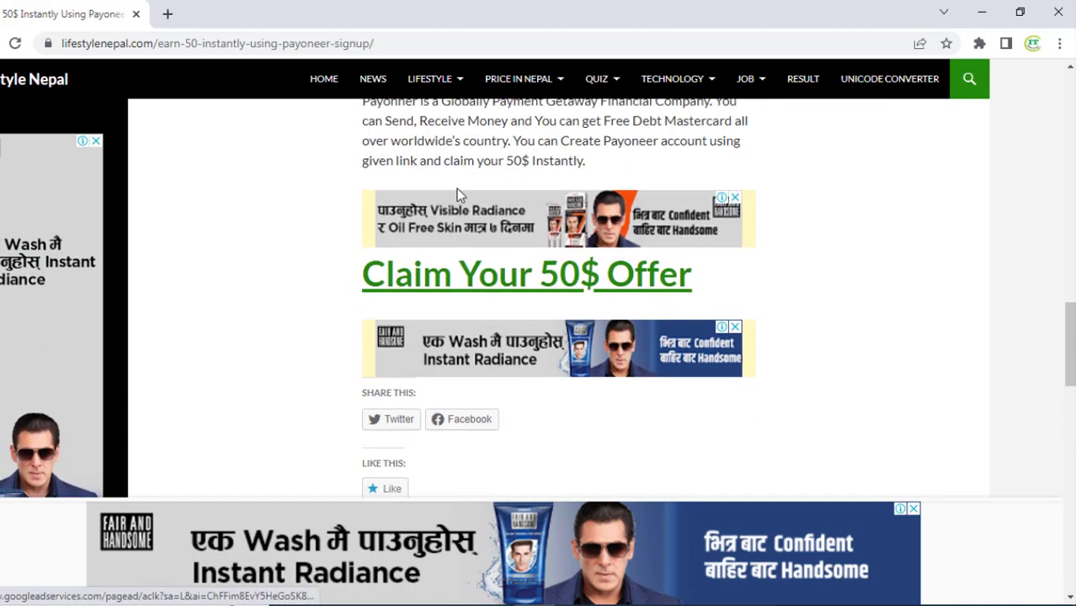
{"action": "left_click", "coordinate": [572, 284]}
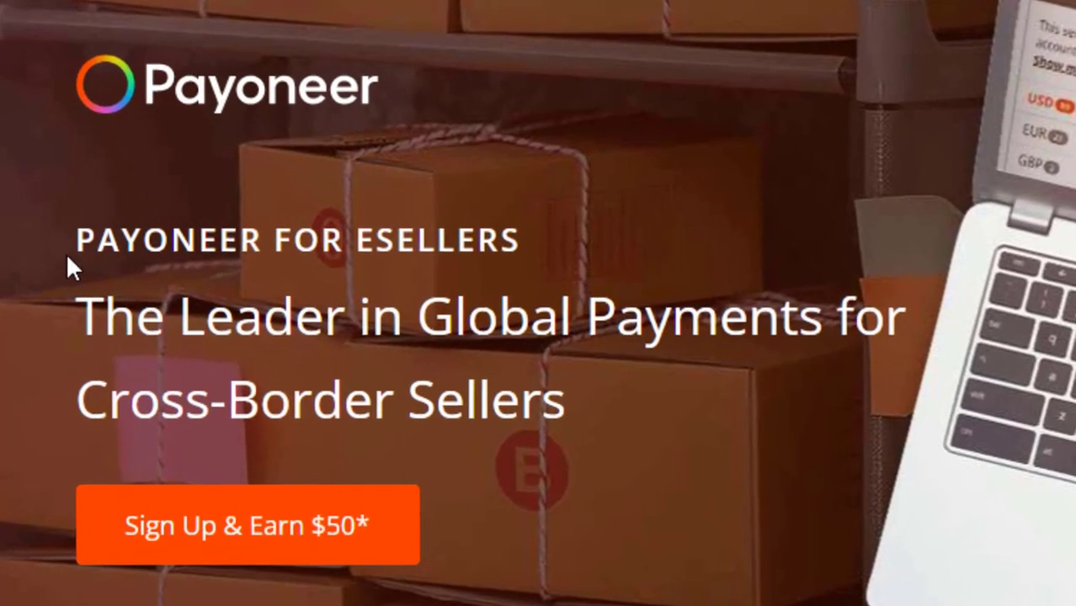
Start a Payoneer account with the 'Sign Up & Earn $50*' button on the landing page.
{"action": "left_click_drag", "start_coordinate": [72, 225], "coordinate": [929, 442]}
{"action": "left_click", "coordinate": [324, 402]}
{"action": "left_click", "coordinate": [254, 547]}
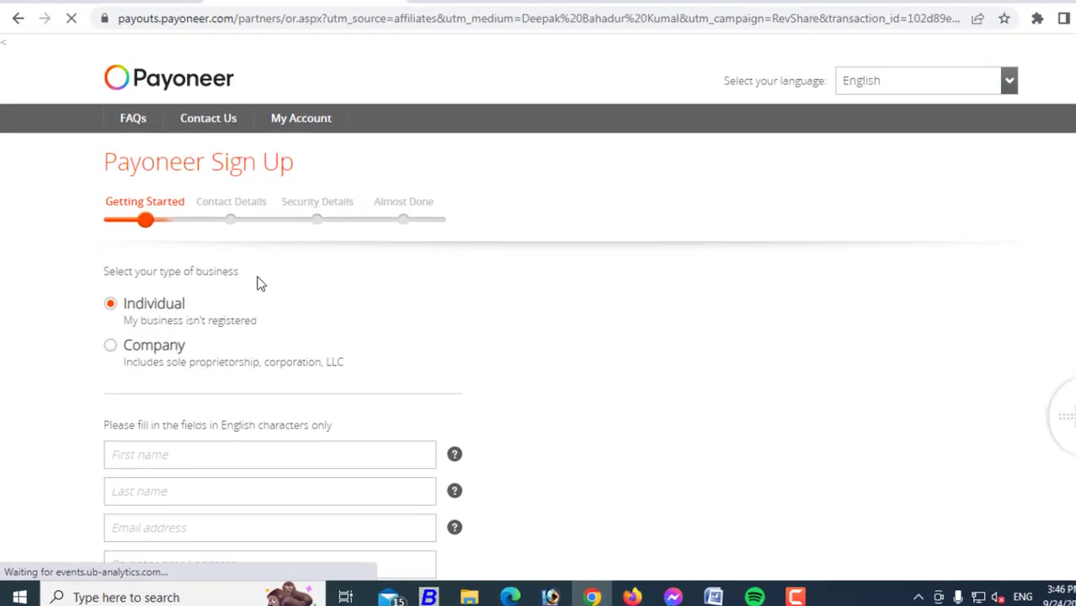
Enter the applicant's first name and last name on the sign-up form.
{"action": "scroll", "coordinate": [263, 282], "scroll_direction": "down", "scroll_amount": 3}
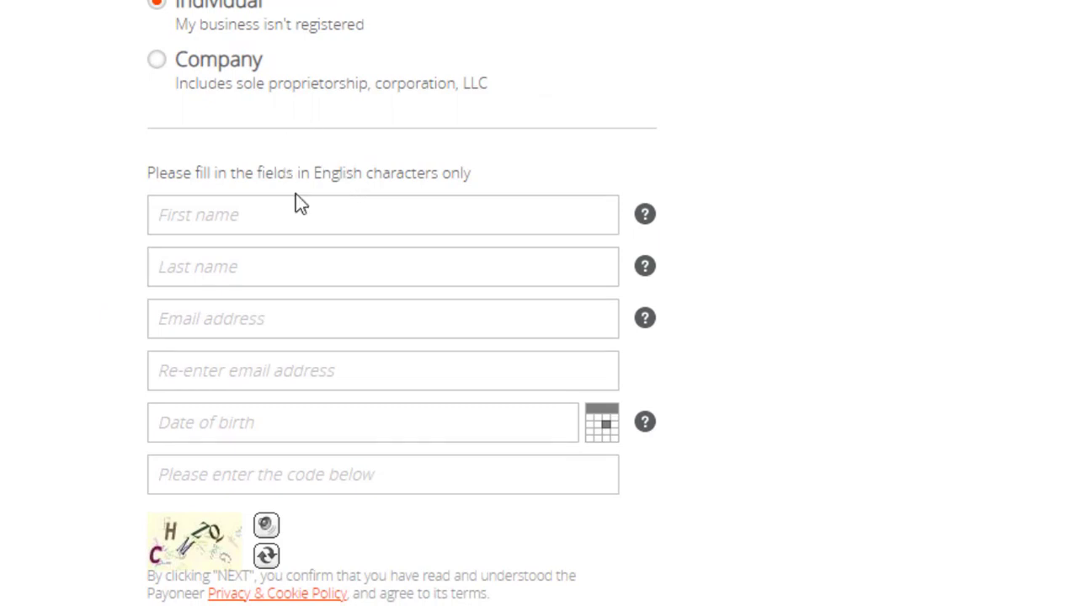
{"action": "left_click", "coordinate": [309, 216]}
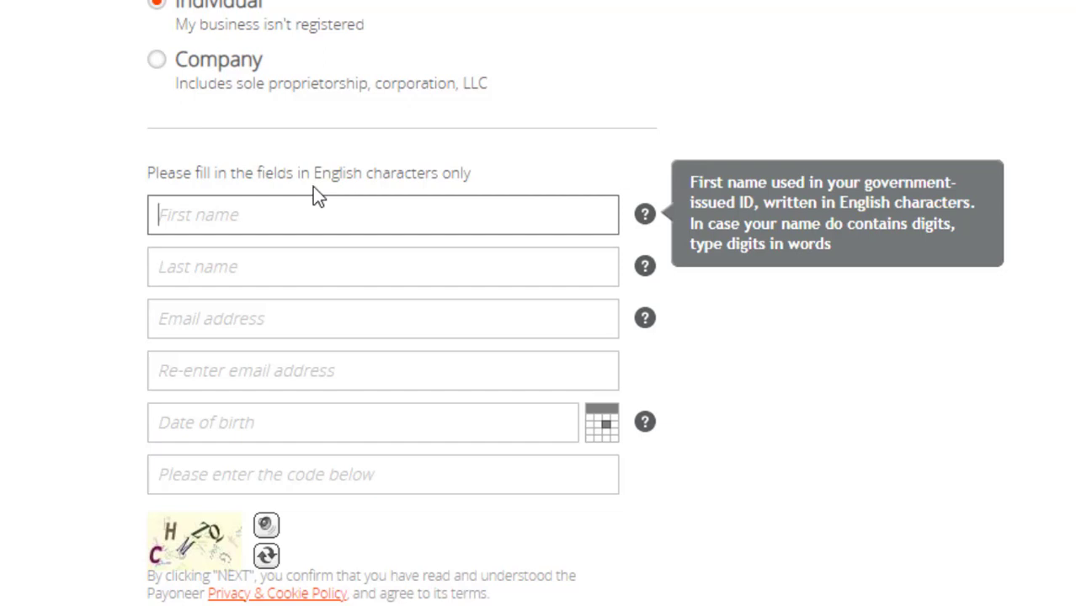
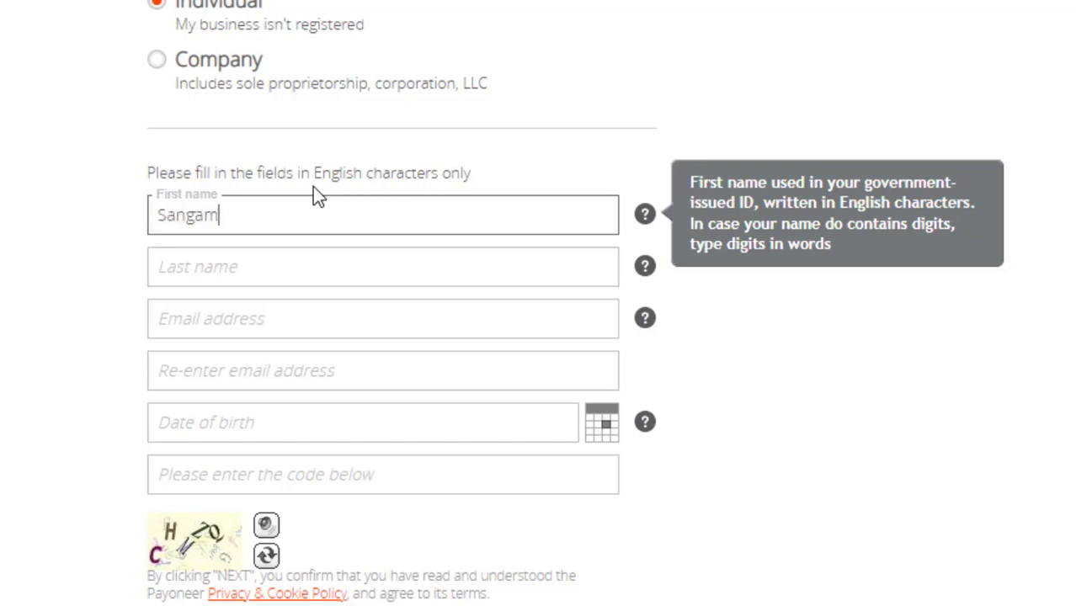
{"action": "key", "text": "Tab"}
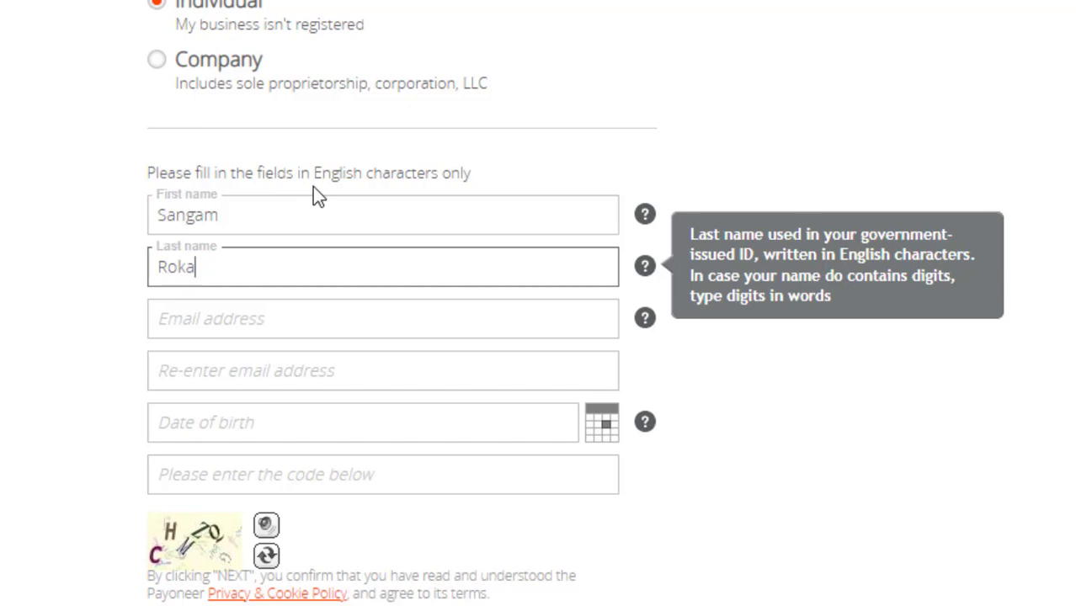
{"action": "key", "text": "Tab"}
Enter the email address, correct its beginning, and re-enter it to confirm.
{"action": "scroll", "coordinate": [313, 189], "scroll_direction": "down", "scroll_amount": 2}
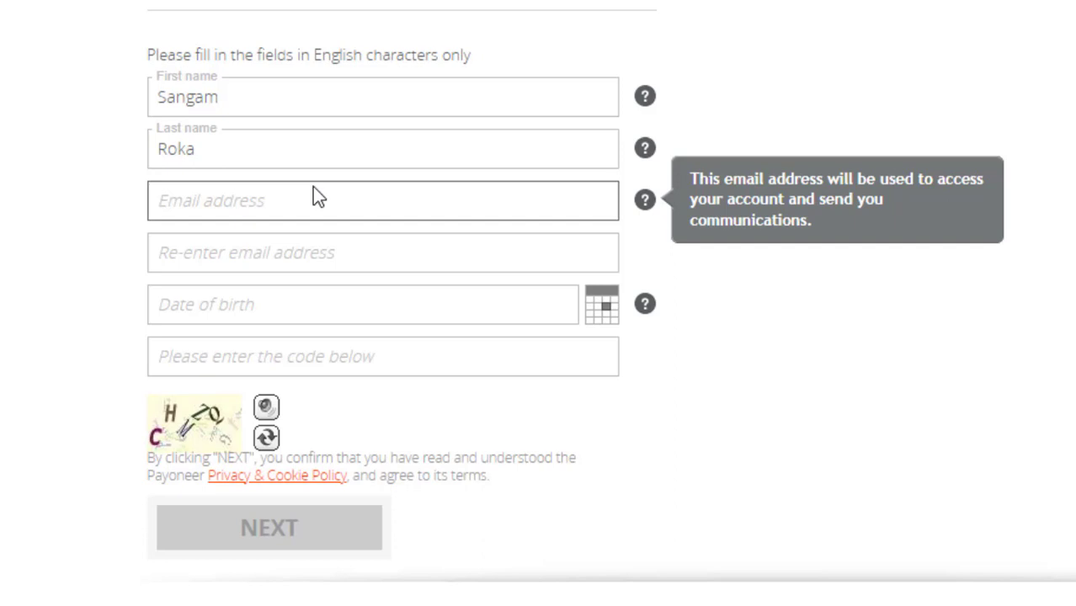
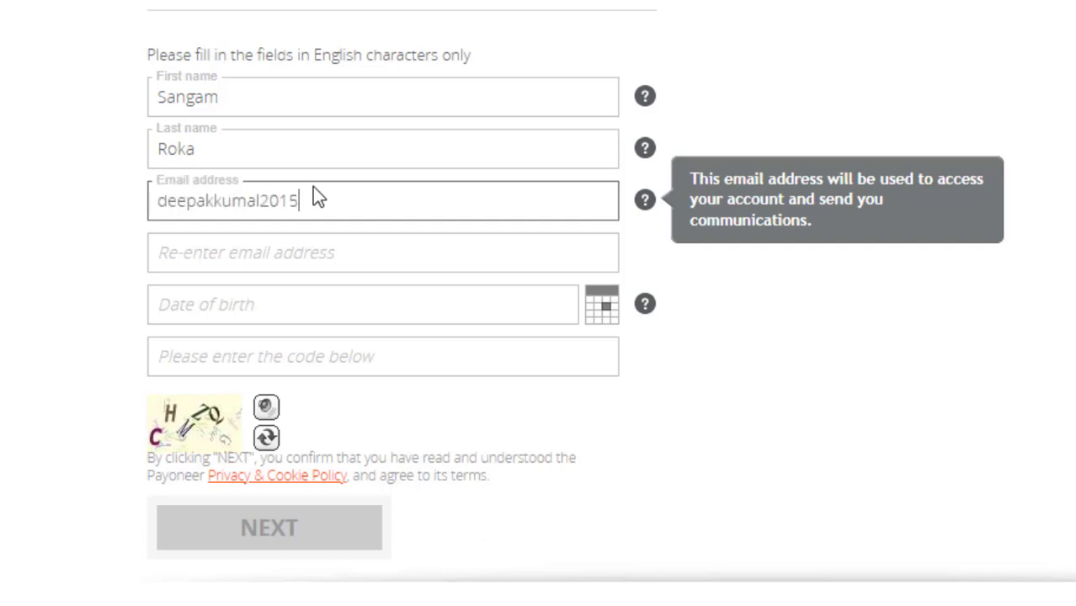
{"action": "scroll", "coordinate": [313, 186], "scroll_direction": "down", "scroll_amount": 2}
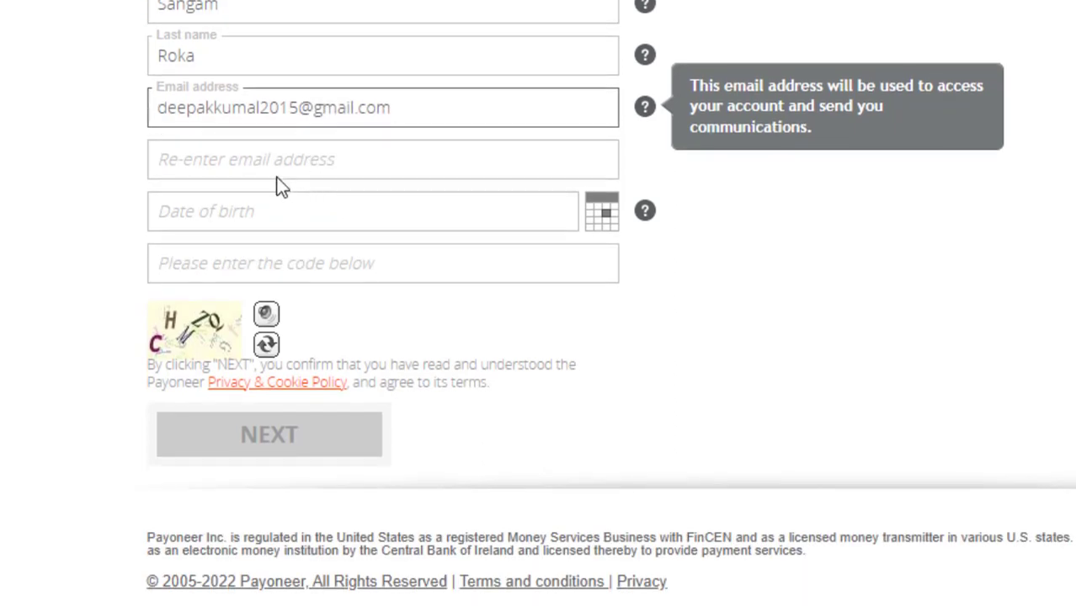
{"action": "left_click_drag", "start_coordinate": [264, 110], "coordinate": [68, 108]}
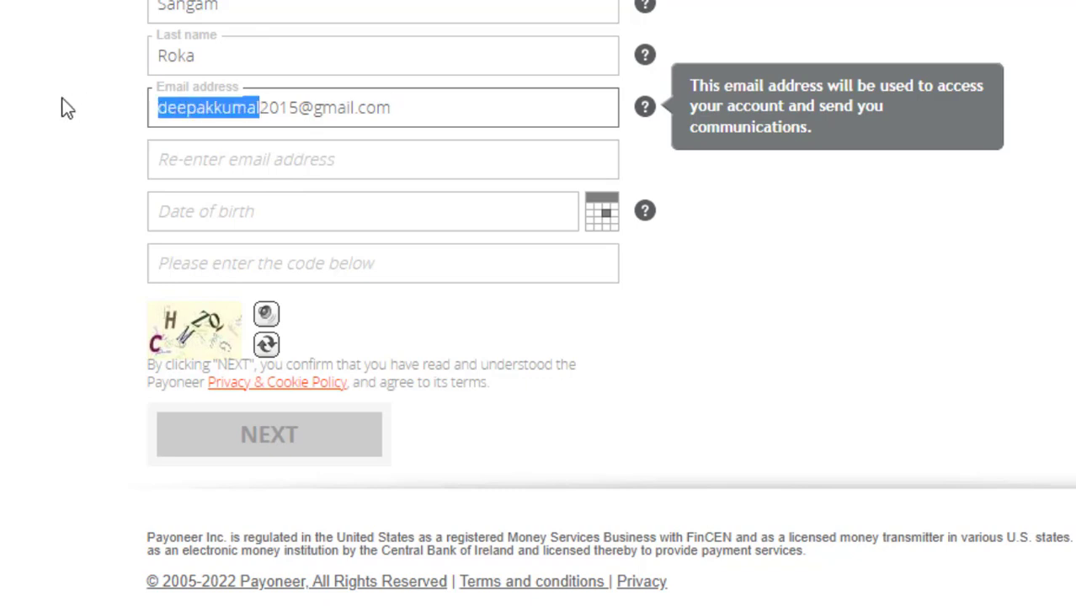
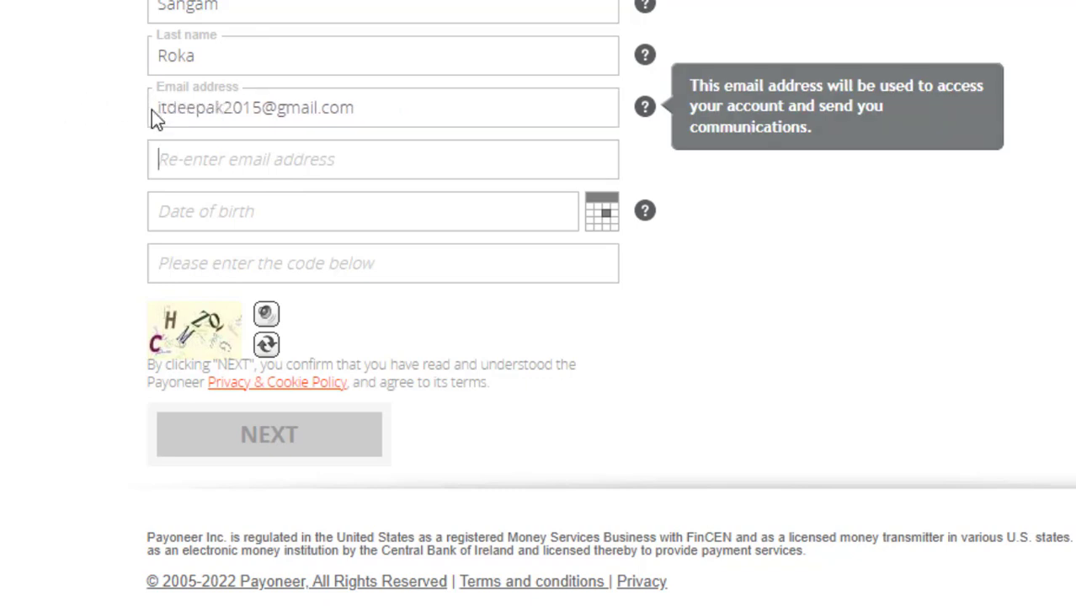
{"action": "left_click", "coordinate": [229, 167]}
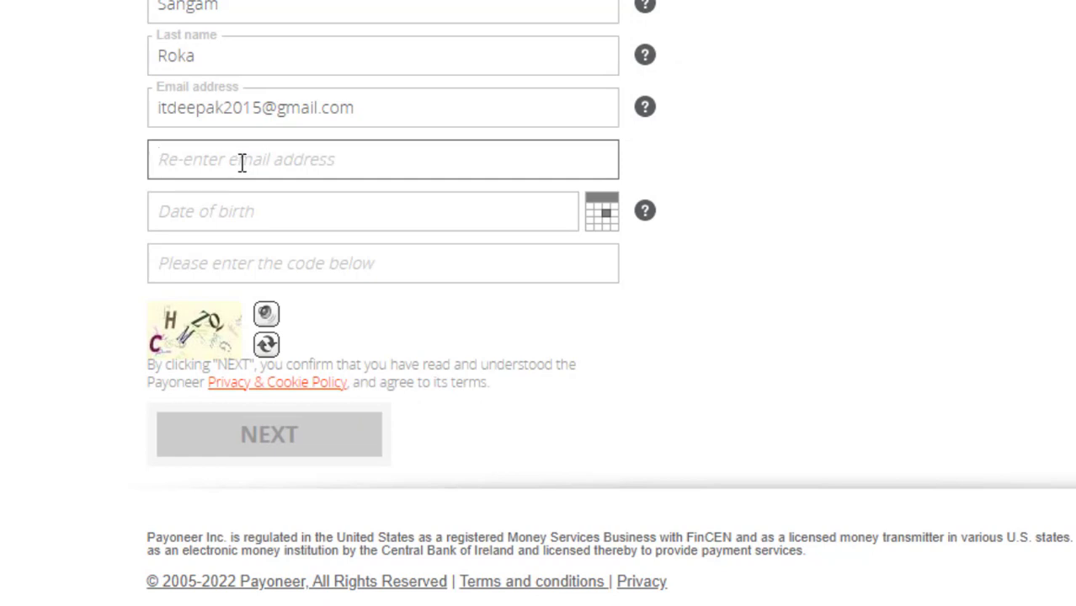
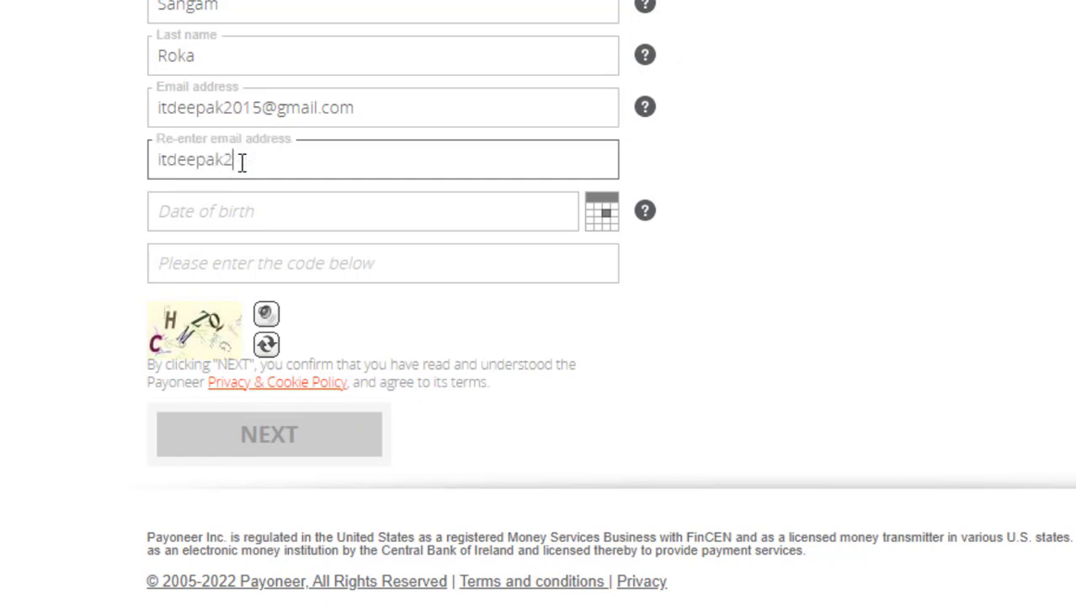
{"action": "key", "text": "Tab"}
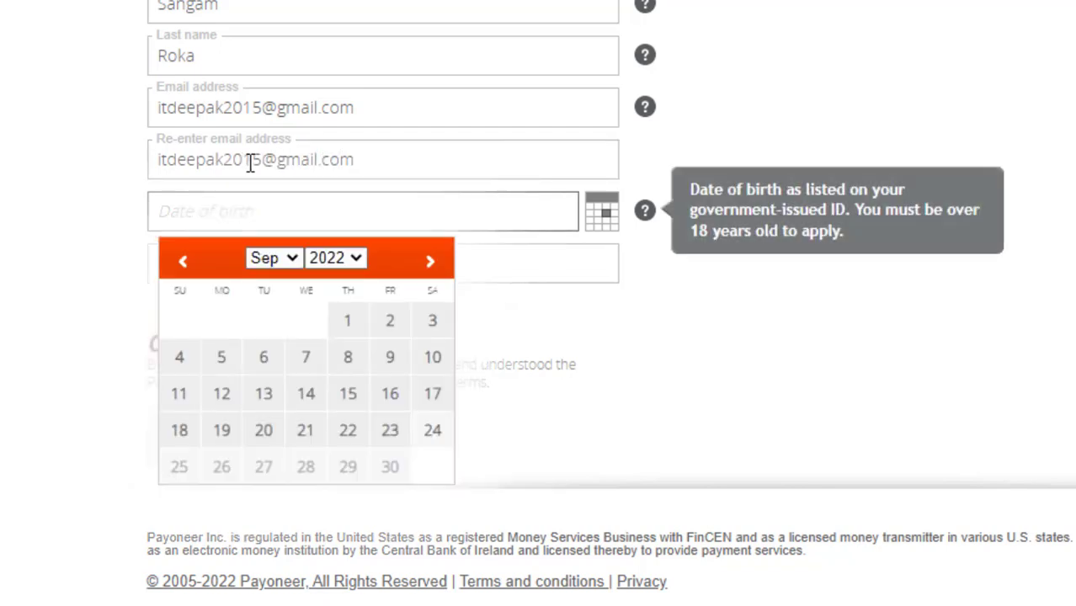
Set the date of birth to May 4, 2000 in the date picker.
{"action": "left_click", "coordinate": [358, 258]}
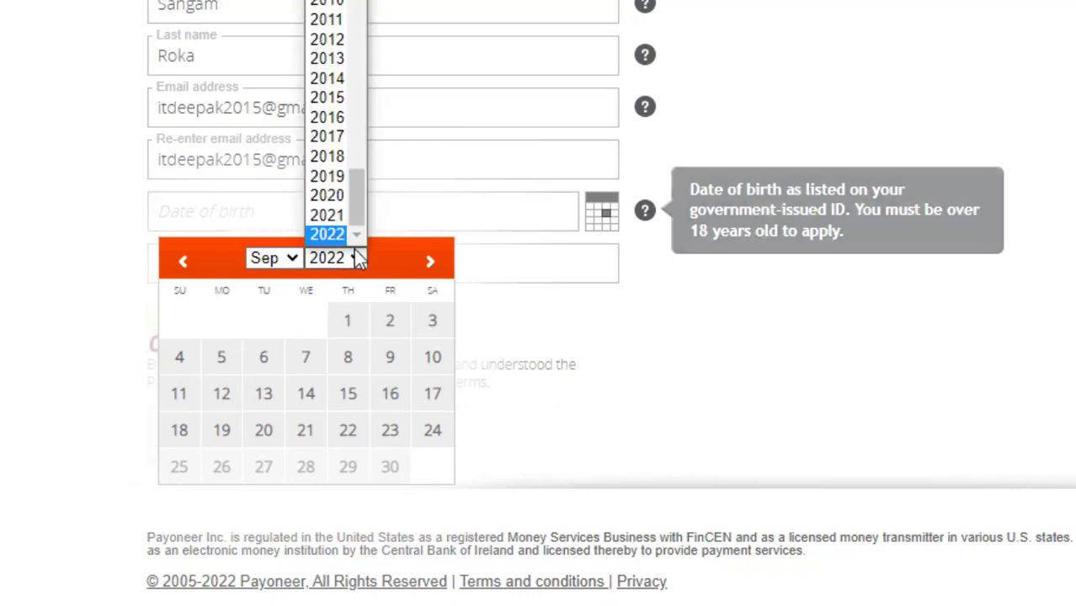
{"action": "key", "text": "2"}
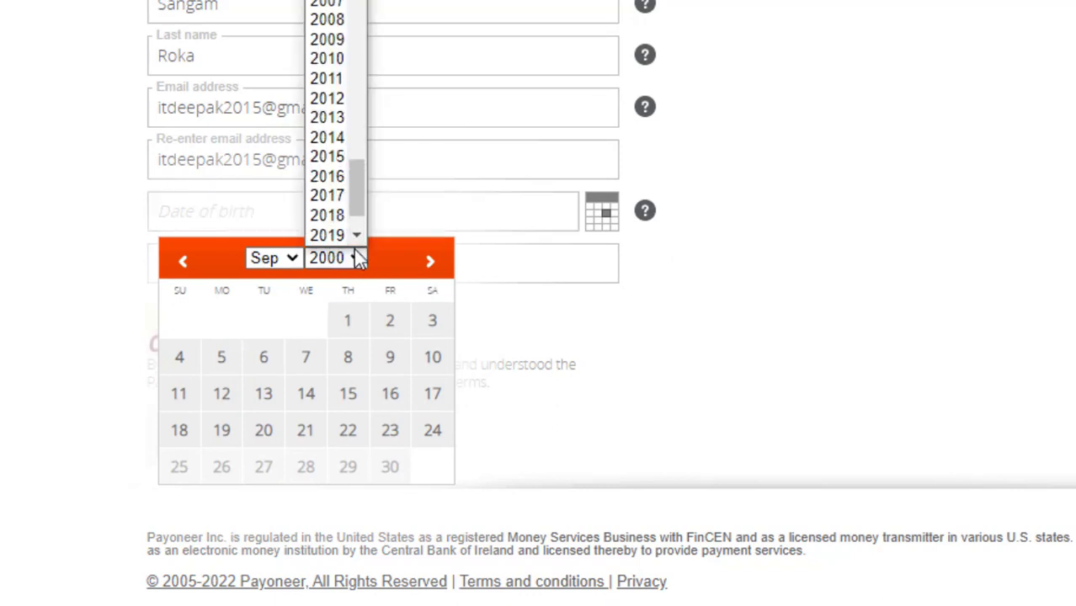
{"action": "key", "text": "Return"}
{"action": "left_click", "coordinate": [271, 257]}
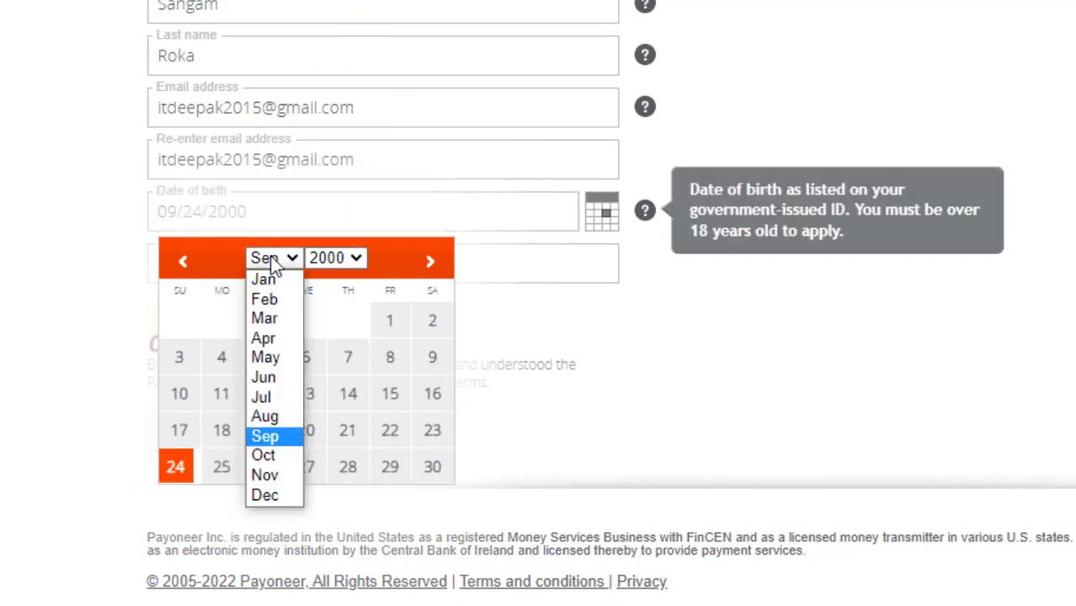
{"action": "left_click", "coordinate": [271, 358]}
{"action": "left_click", "coordinate": [362, 325]}
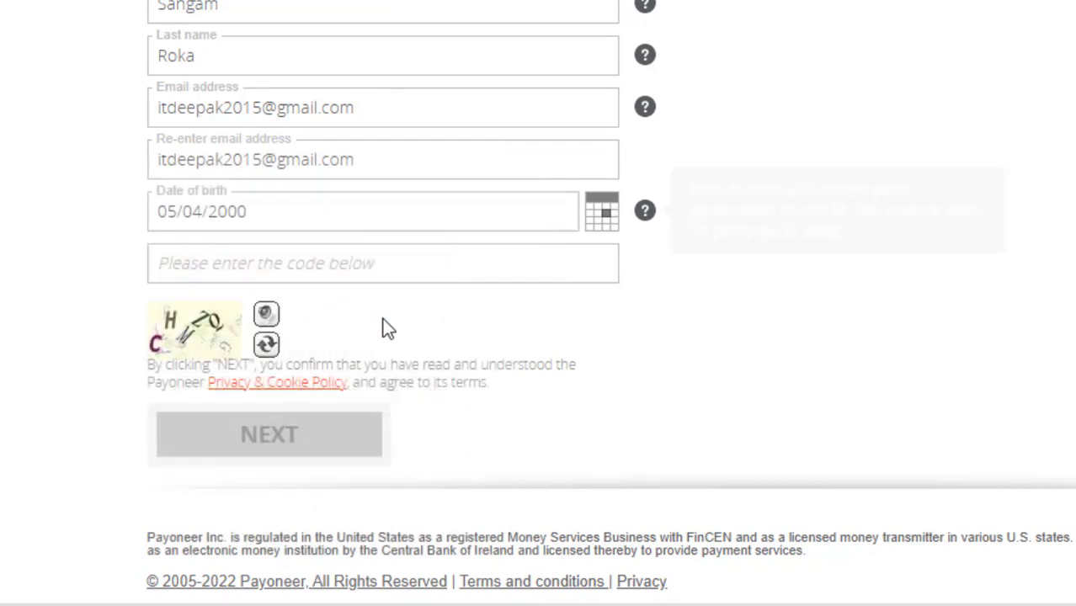
Enter the captcha verification code and submit the Getting Started step.
{"action": "left_click", "coordinate": [224, 258]}
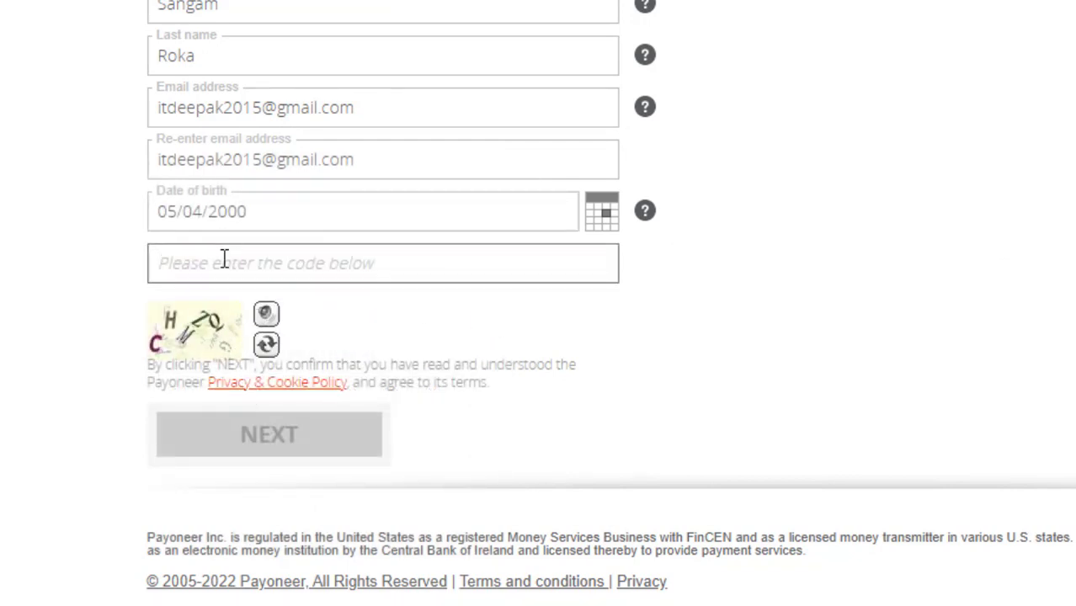
{"action": "type", "text": "CHMZ"}
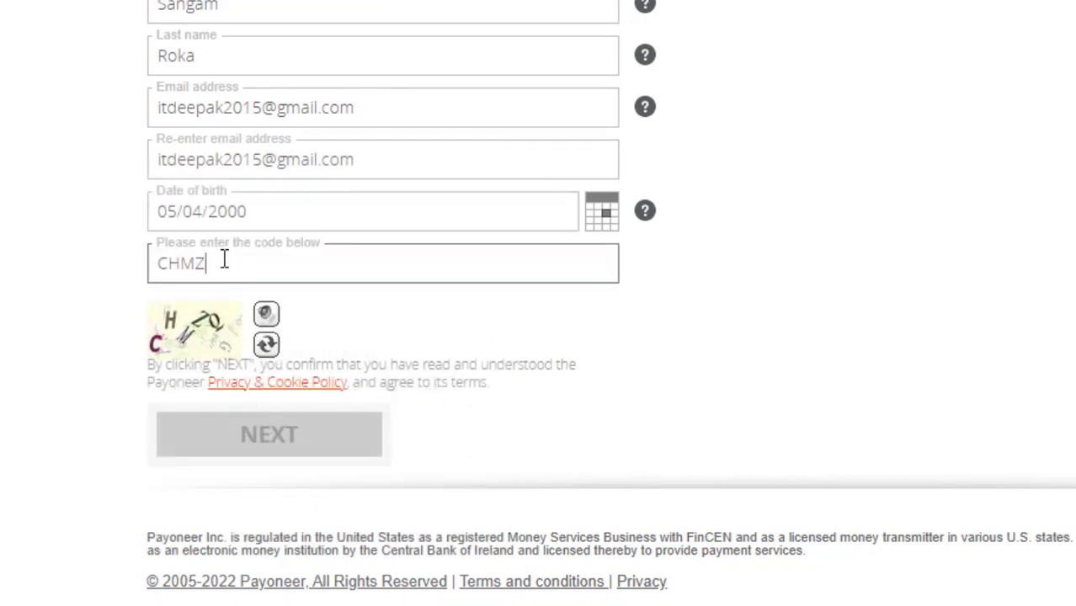
{"action": "type", "text": "Q"}
{"action": "left_click", "coordinate": [328, 426]}
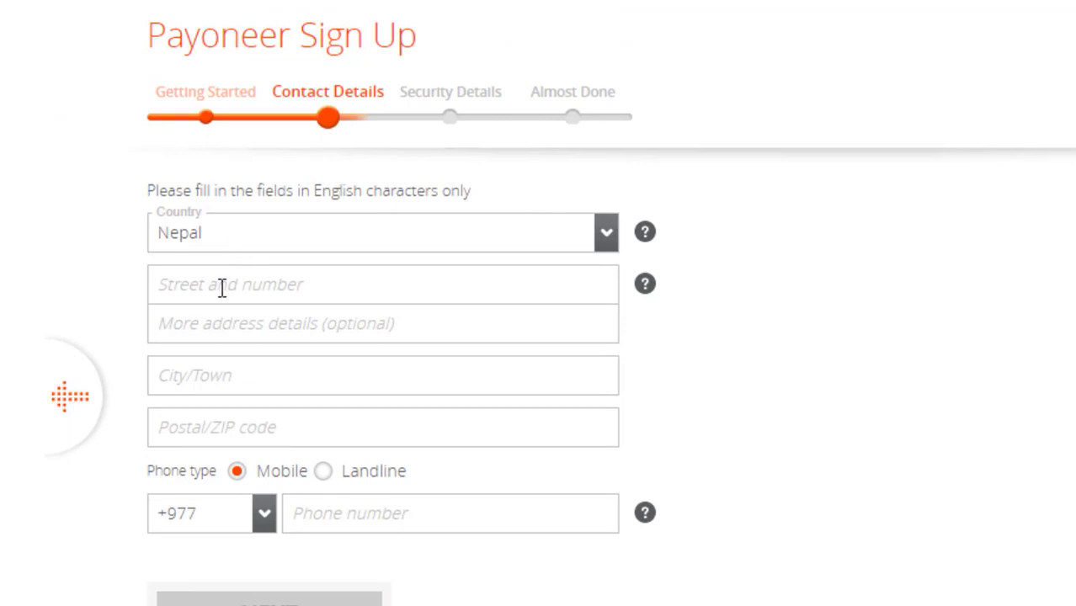
Enter the residential street address, correcting the house number.
{"action": "left_click", "coordinate": [341, 284]}
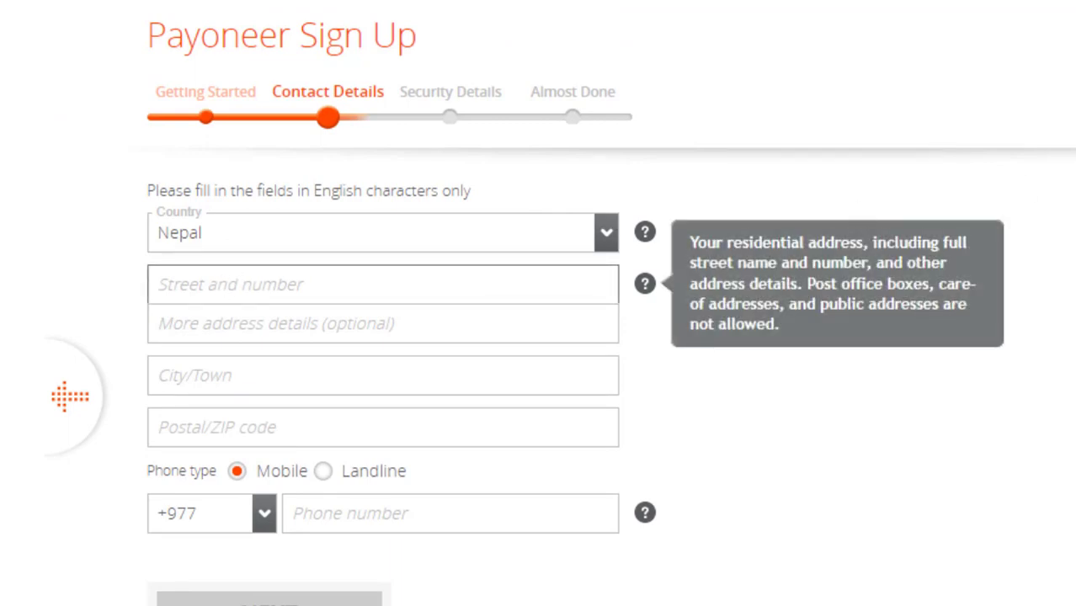
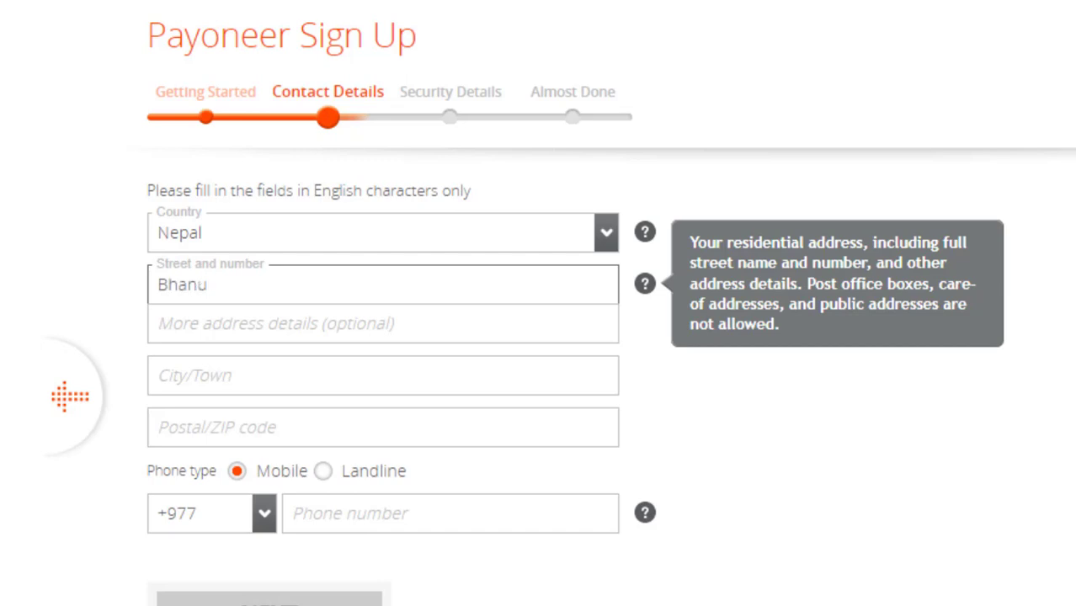
{"action": "key", "text": "BackSpace"}
{"action": "key", "text": "BackSpace"}
{"action": "key", "text": "BackSpace"}
{"action": "key", "text": "BackSpace"}
{"action": "key", "text": "BackSpace"}
{"action": "key", "text": "BackSpace"}
{"action": "key", "text": "BackSpace"}
{"action": "key", "text": "BackSpace"}
{"action": "key", "text": "BackSpace"}
Fill in the city and postal code, and append the country to the street address.
{"action": "key", "text": "Tab"}
{"action": "type", "text": "Tanahun"}
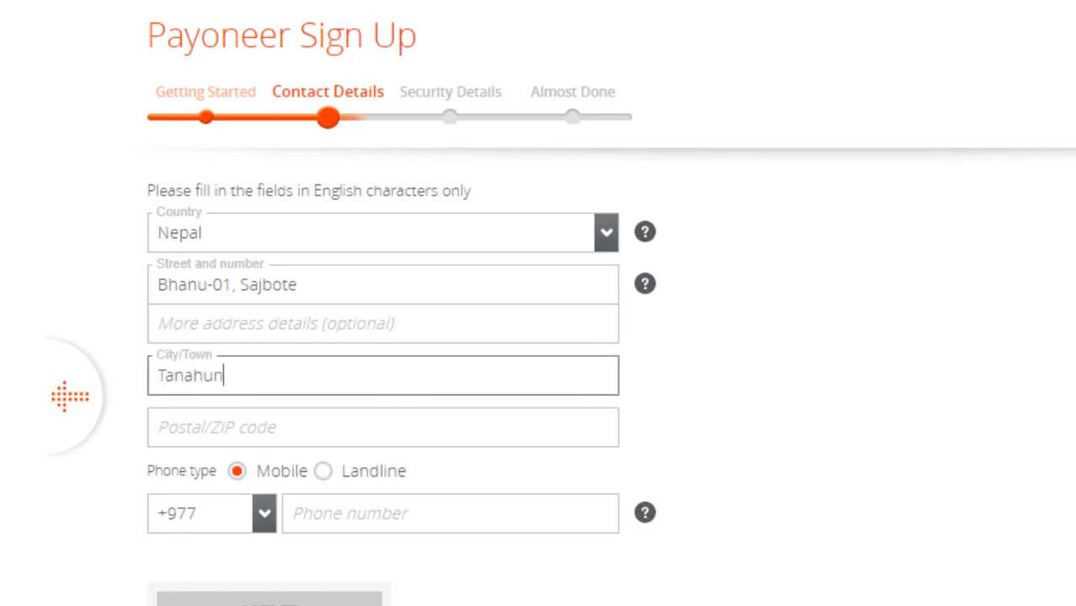
{"action": "key", "text": "Tab"}
{"action": "type", "text": "33914"}
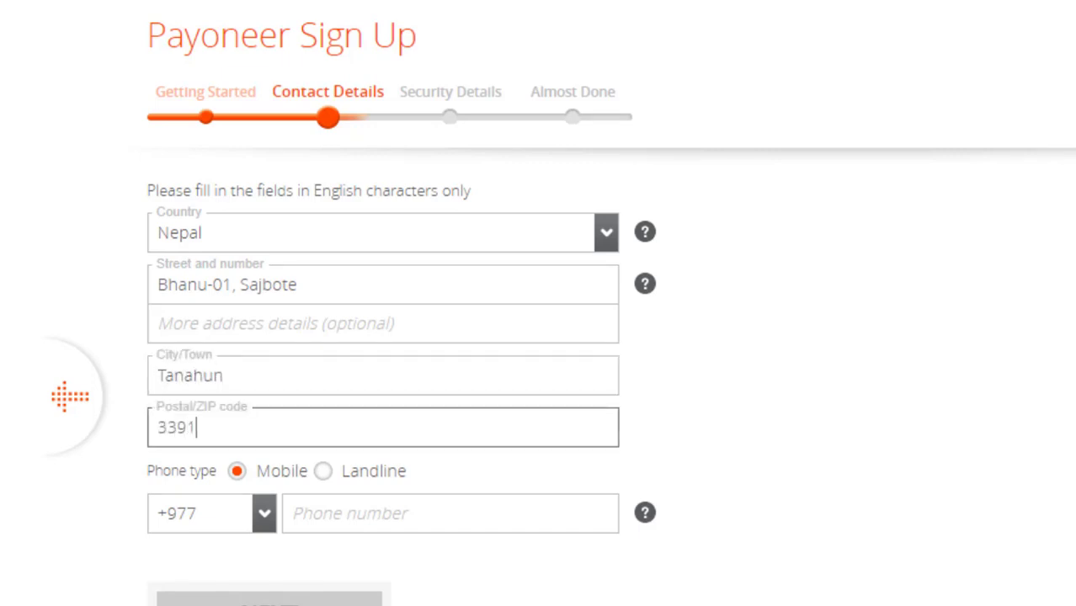
{"action": "key", "text": "shift+Tab"}
{"action": "key", "text": "shift+Tab"}
{"action": "key", "text": "shift+Tab"}
{"action": "key", "text": "End"}
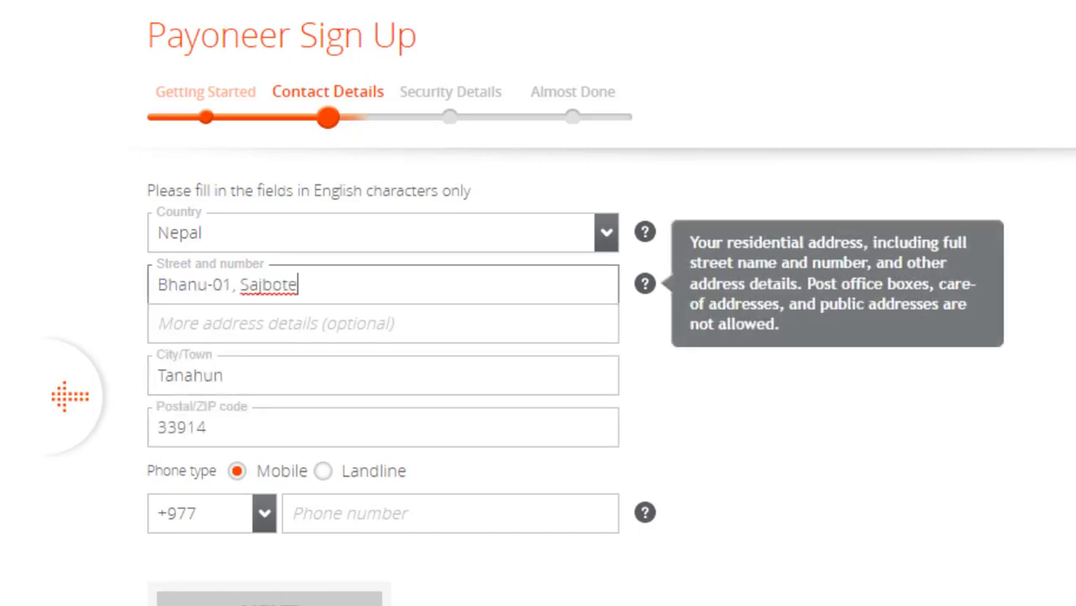
{"action": "type", "text": "TNepal"}
{"action": "key", "text": "Tab"}
{"action": "key", "text": "Tab"}
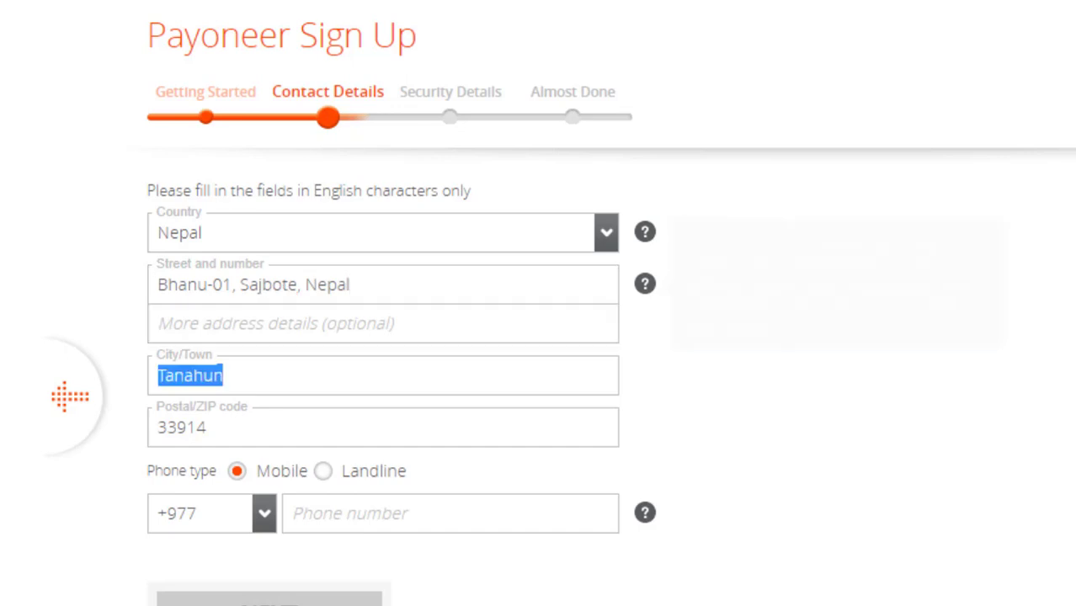
{"action": "key", "text": "Tab"}
{"action": "key", "text": "Tab"}
Enter the mobile phone number and submit the contact details.
{"action": "scroll", "coordinate": [475, 247], "scroll_direction": "down", "scroll_amount": 2}
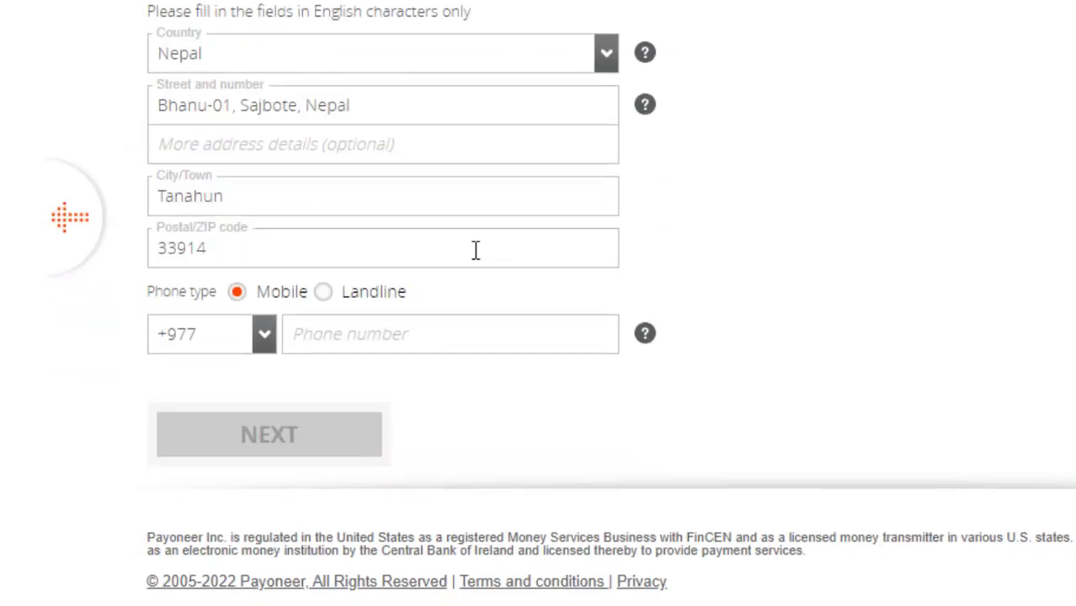
{"action": "left_click", "coordinate": [317, 336]}
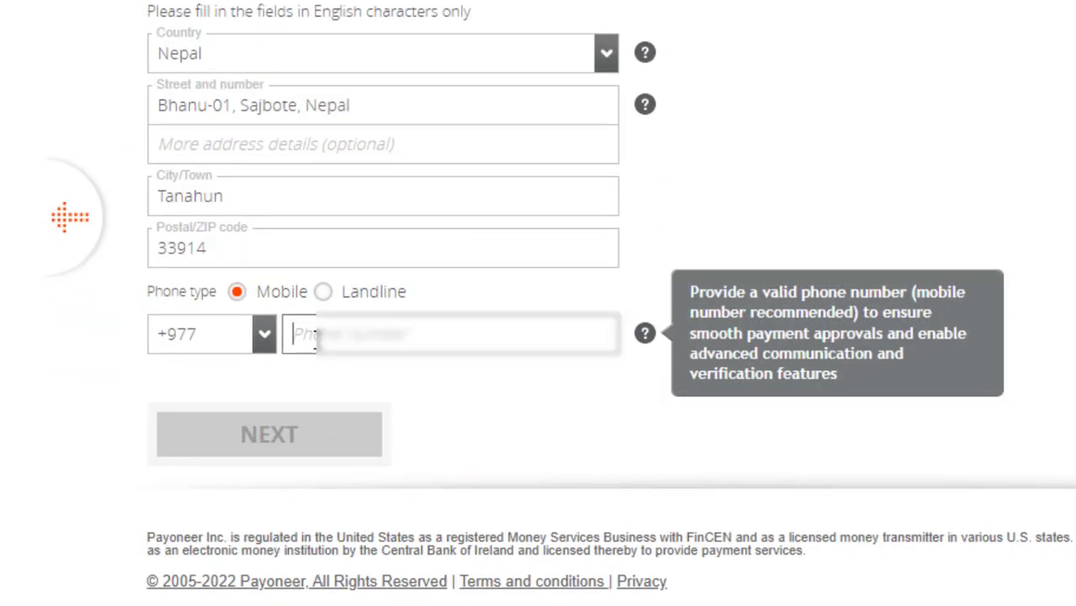
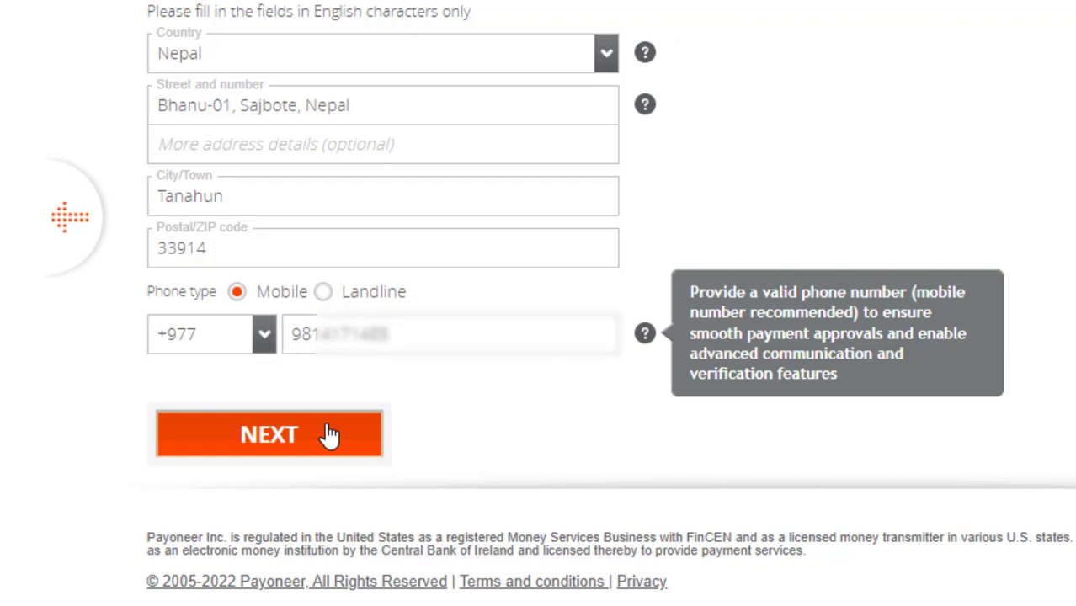
{"action": "left_click", "coordinate": [329, 435]}
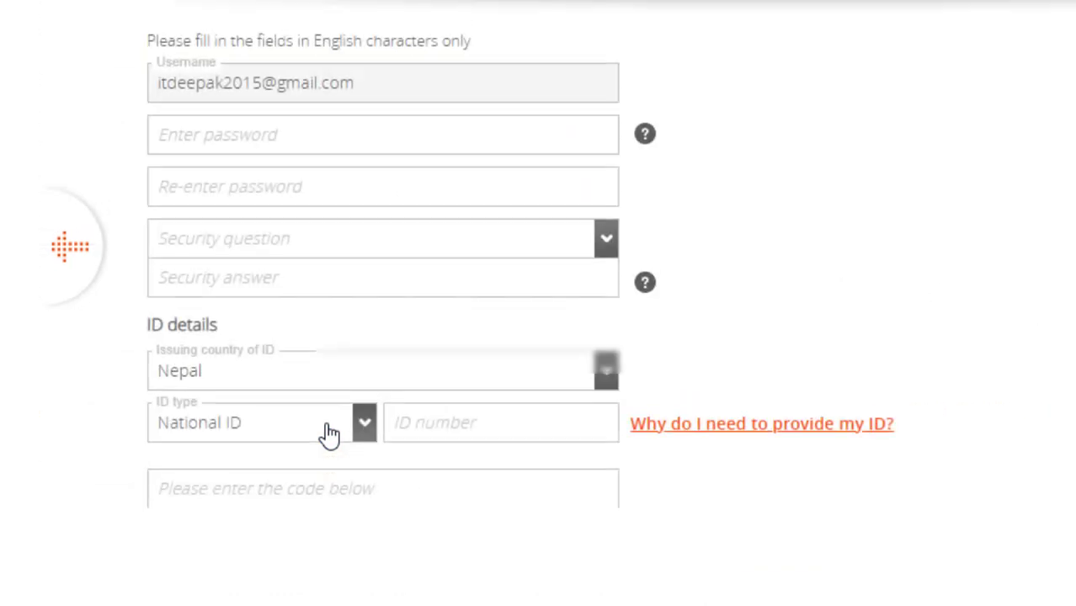
Set the account password and confirm it.
{"action": "scroll", "coordinate": [358, 202], "scroll_direction": "down", "scroll_amount": 1}
{"action": "left_click", "coordinate": [355, 165]}
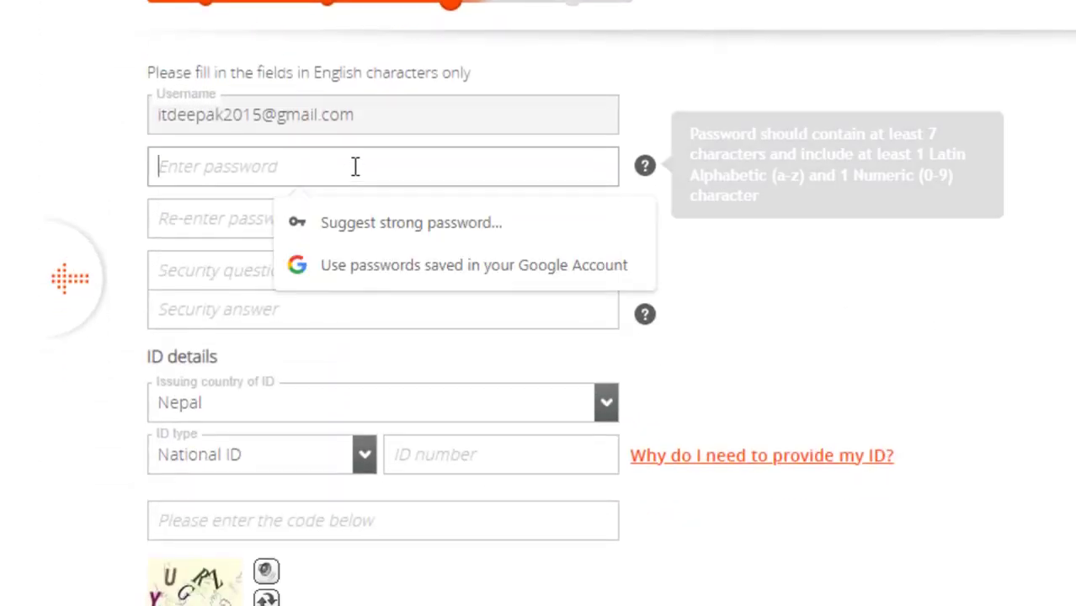
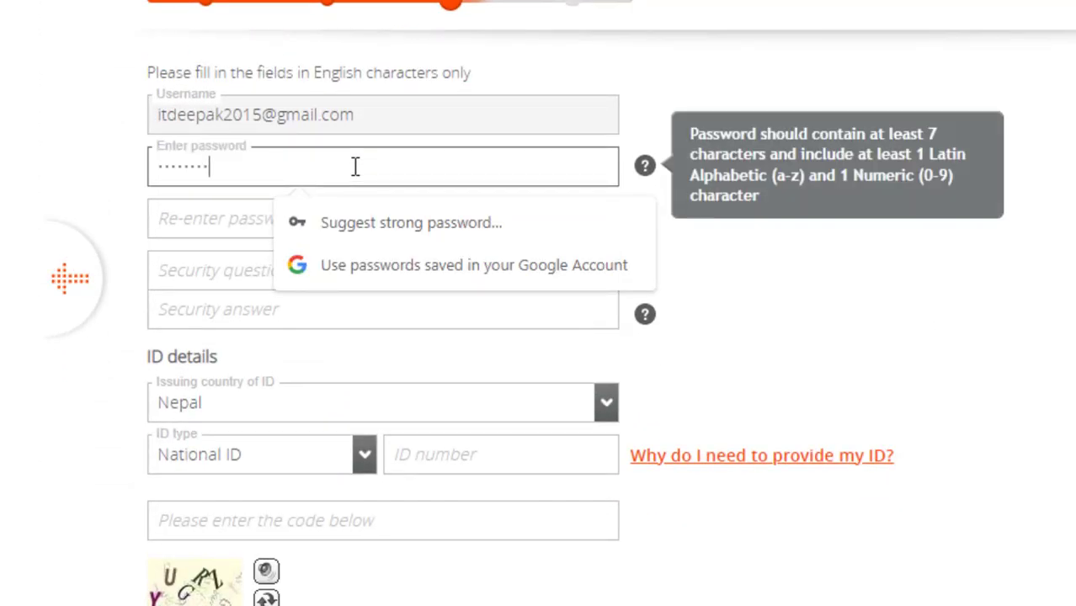
{"action": "key", "text": "ctrl+a"}
{"action": "key", "text": "Tab"}
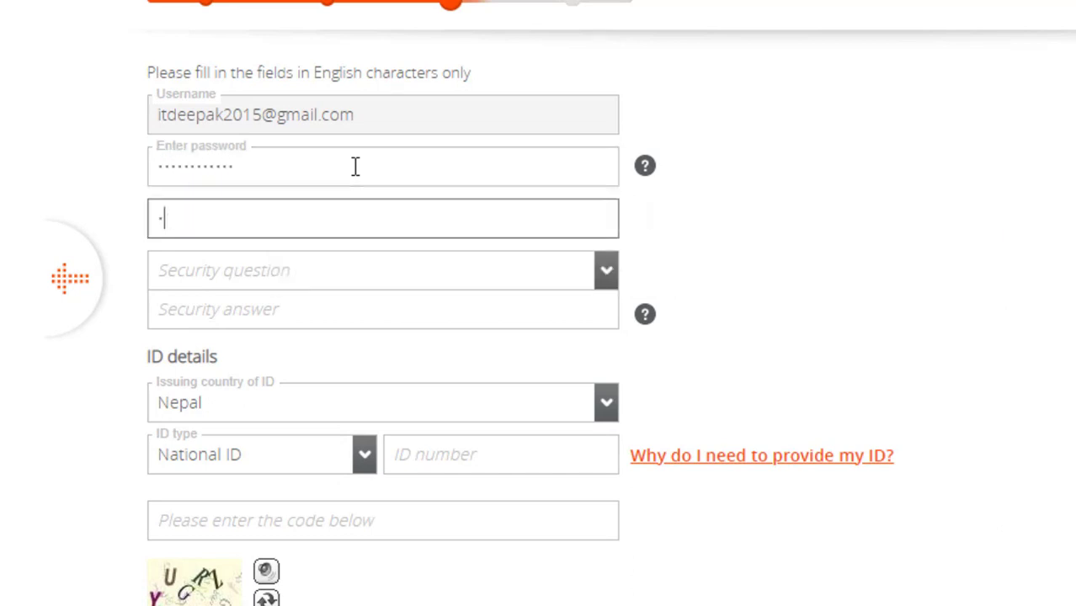
{"action": "key", "text": "Tab"}
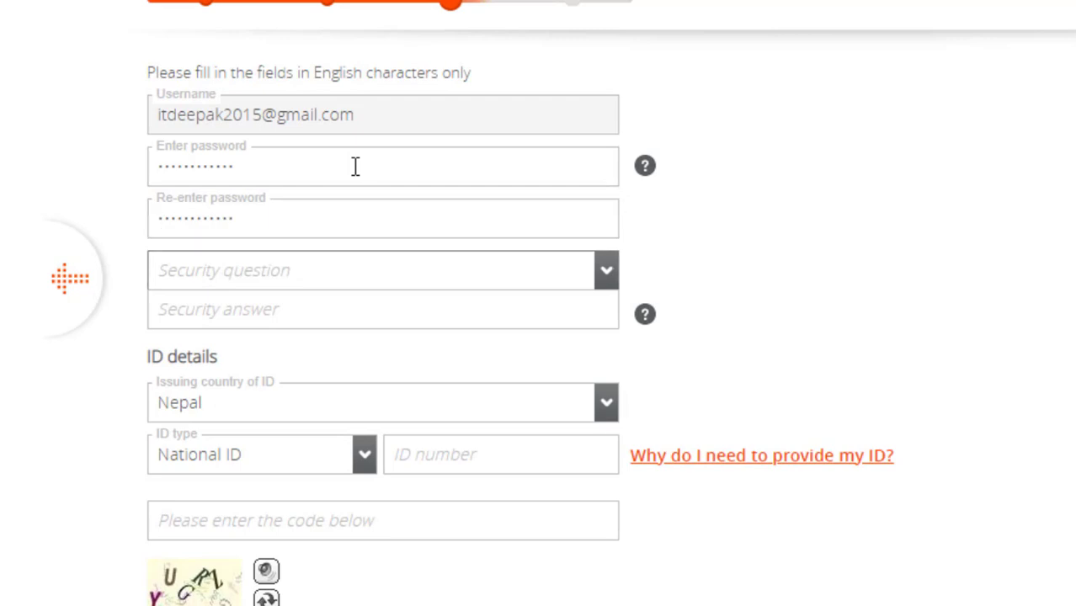
Choose the grandfather's profession security question and enter the security answer.
{"action": "left_click", "coordinate": [406, 283]}
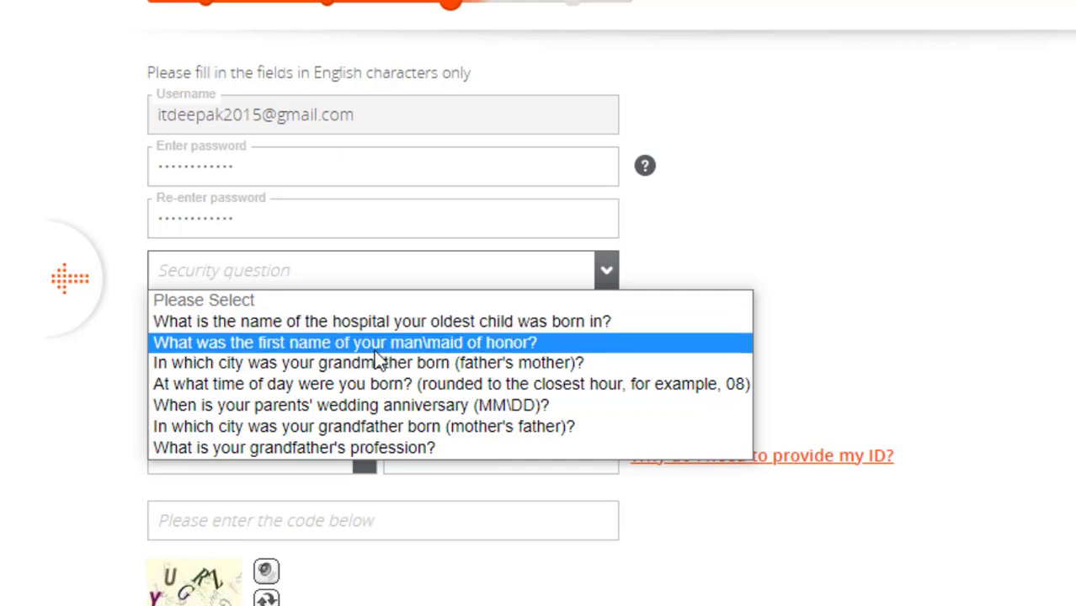
{"action": "left_click", "coordinate": [391, 447]}
{"action": "left_click", "coordinate": [319, 300]}
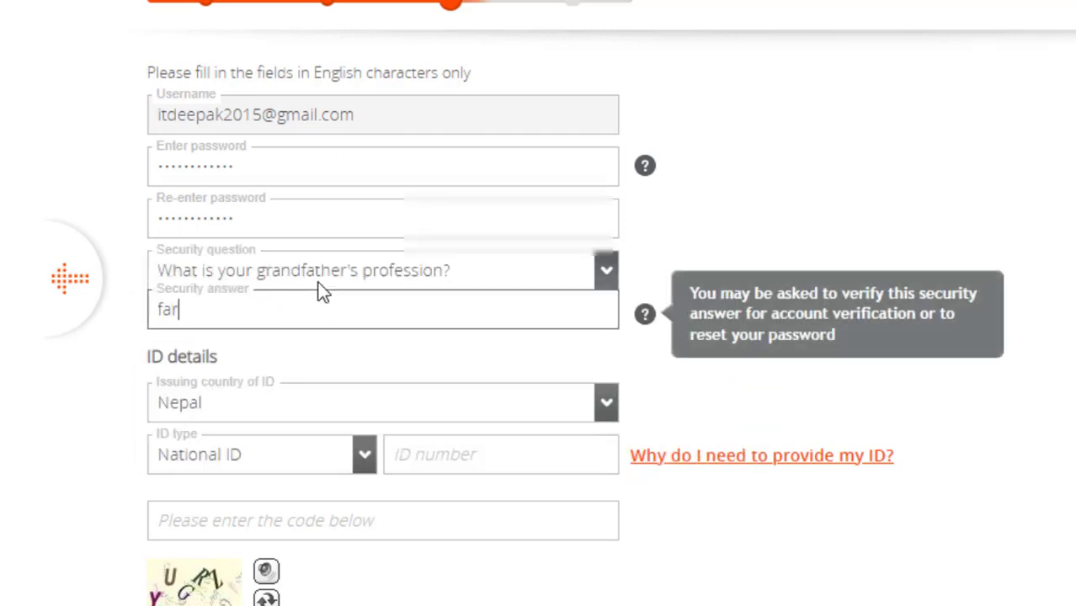
Keep Nepal as ID issuing country, enter the new captcha code, and submit the step.
{"action": "scroll", "coordinate": [303, 248], "scroll_direction": "down", "scroll_amount": 3}
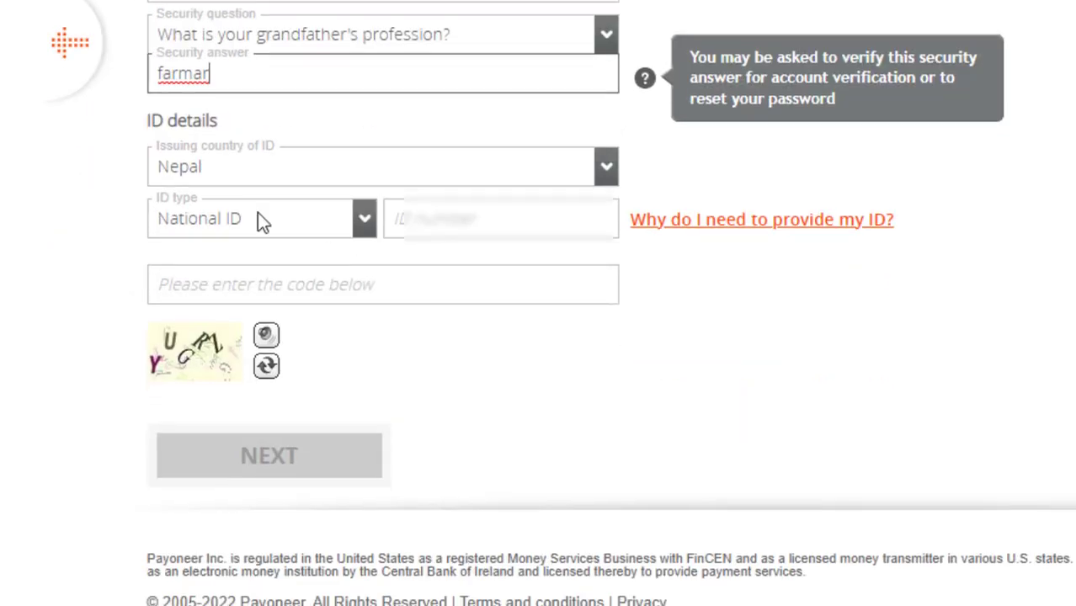
{"action": "left_click", "coordinate": [195, 173]}
{"action": "left_click", "coordinate": [223, 168]}
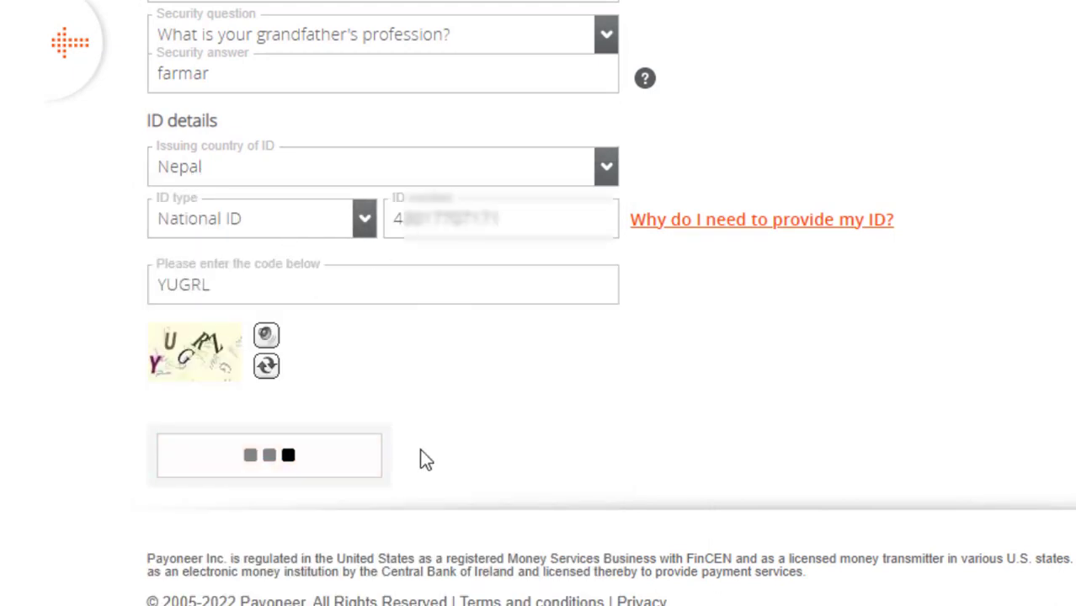
{"action": "left_click", "coordinate": [306, 278]}
{"action": "type", "text": "8"}
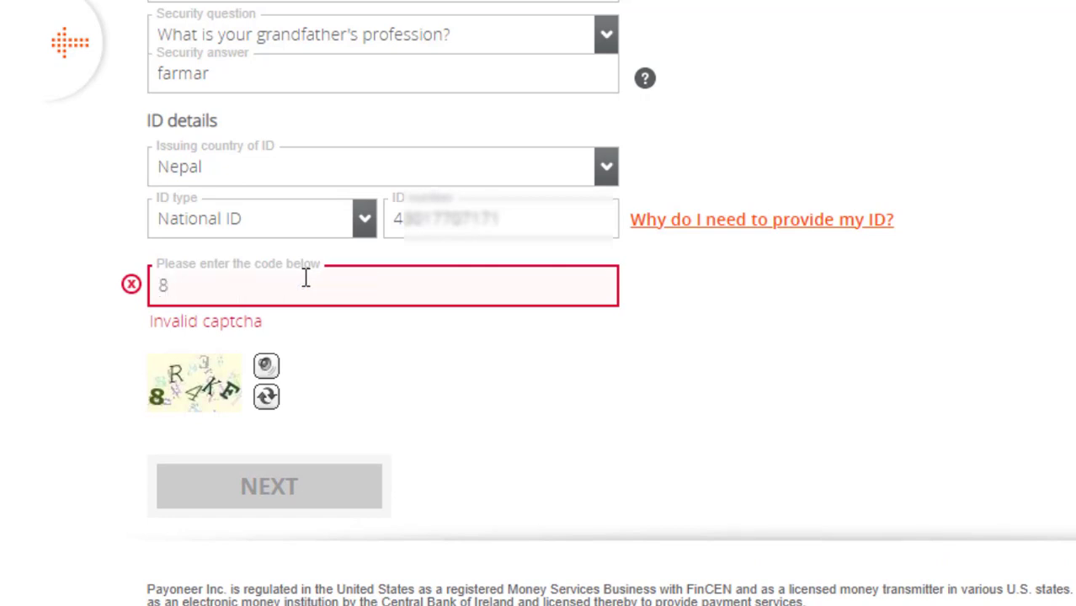
{"action": "type", "text": "R4KF"}
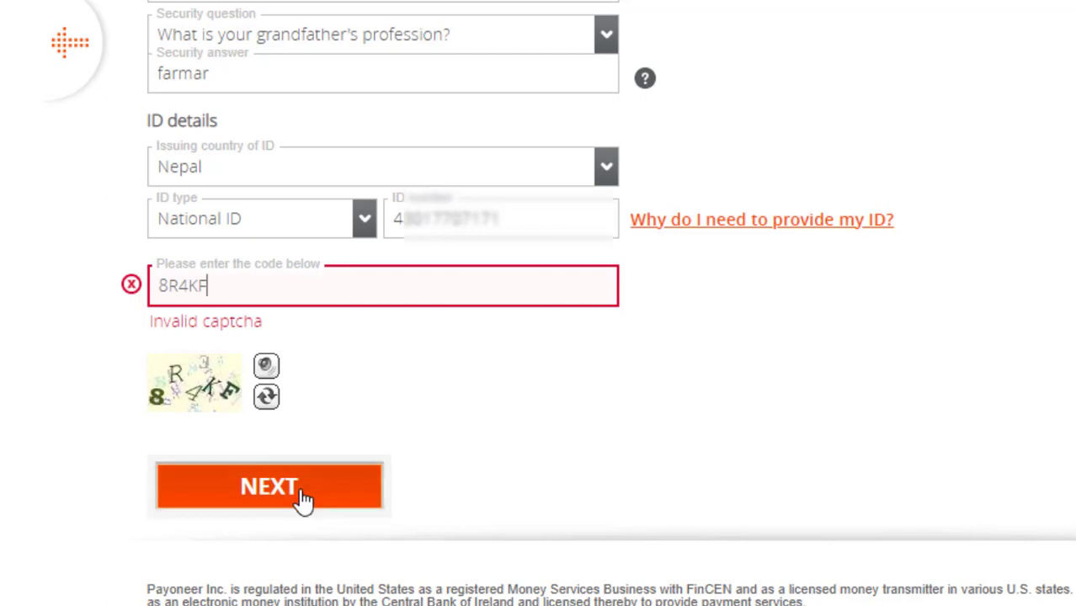
{"action": "left_click", "coordinate": [303, 500]}
{"action": "scroll", "coordinate": [464, 252], "scroll_direction": "up", "scroll_amount": 3}
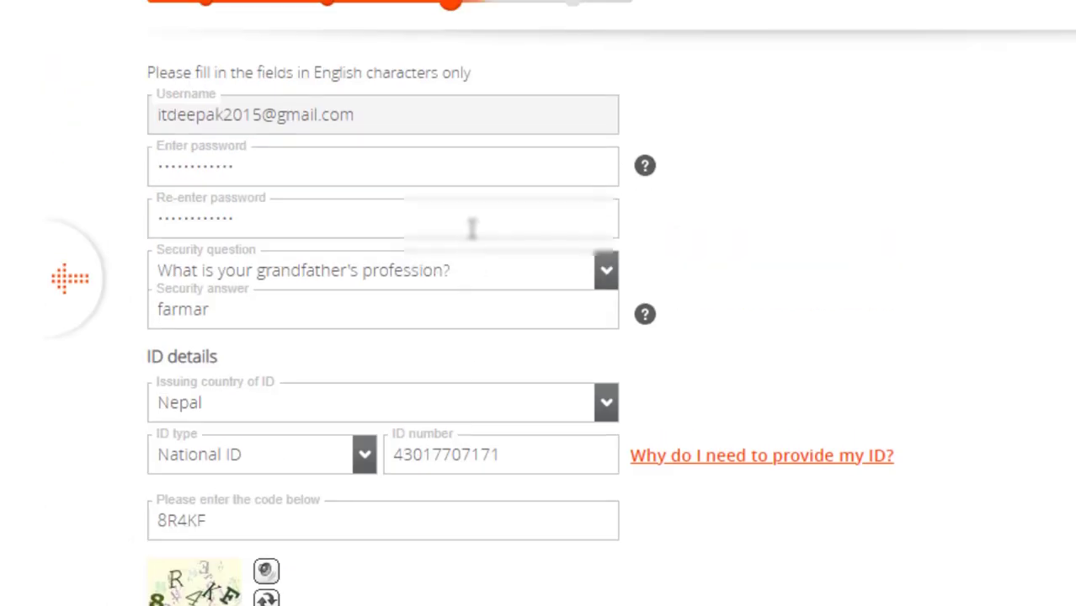
{"action": "scroll", "coordinate": [472, 224], "scroll_direction": "down", "scroll_amount": 3}
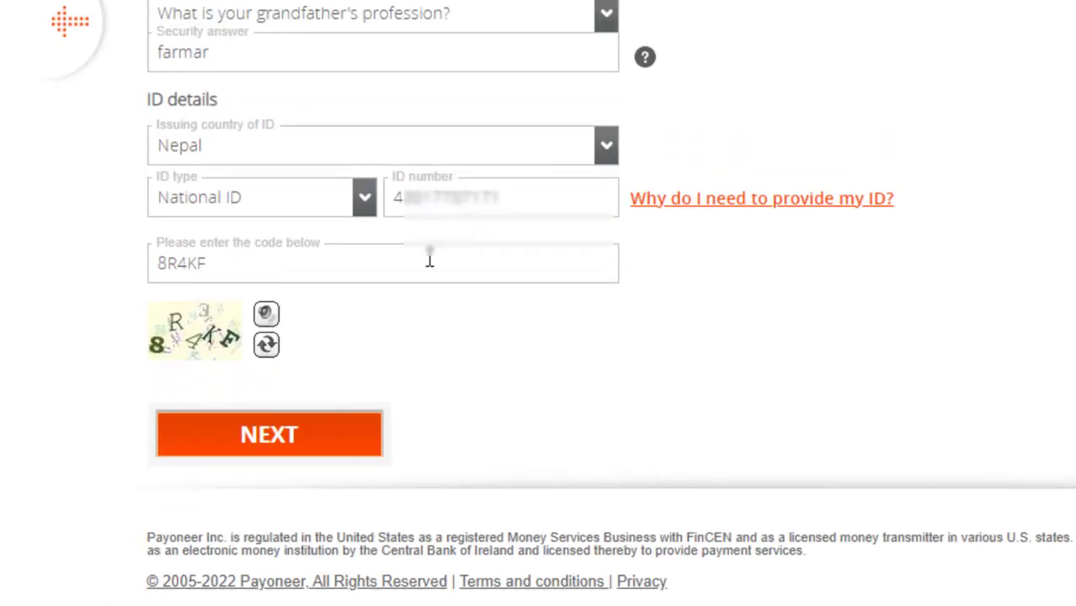
{"action": "left_click", "coordinate": [304, 435]}
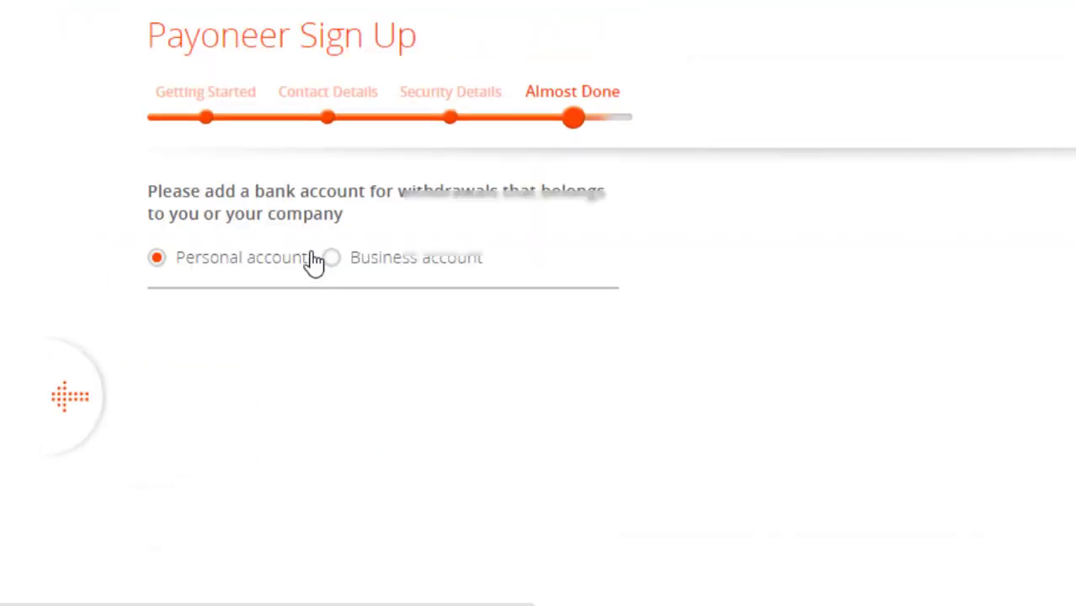
Confirm Nepal as the bank country and USD as the withdrawal currency.
{"action": "scroll", "coordinate": [340, 212], "scroll_direction": "down", "scroll_amount": 2}
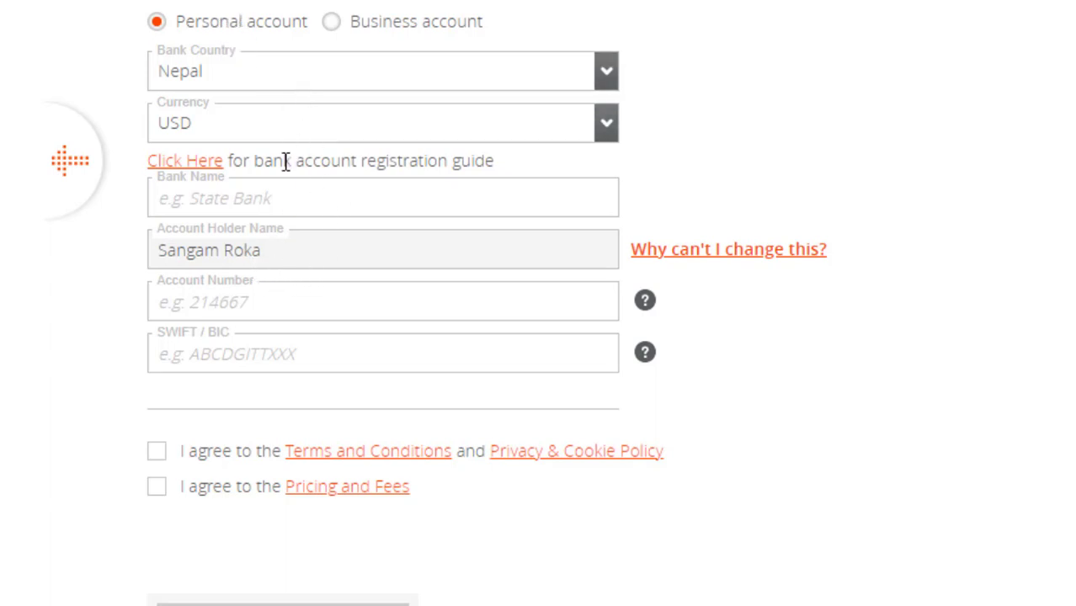
{"action": "left_click", "coordinate": [256, 128]}
{"action": "left_click", "coordinate": [257, 125]}
{"action": "left_click", "coordinate": [290, 65]}
{"action": "left_click", "coordinate": [290, 63]}
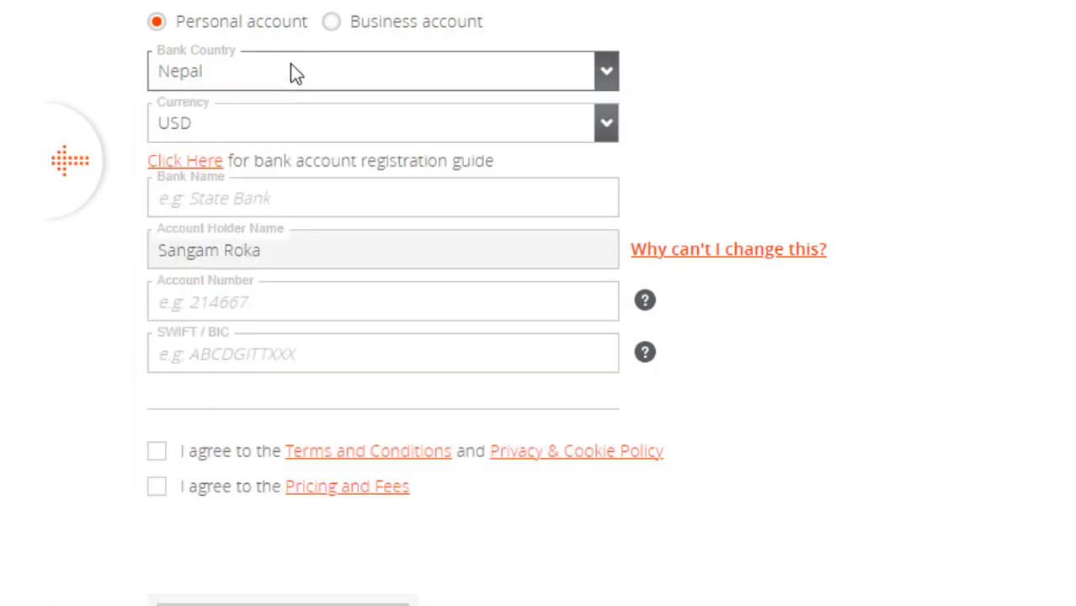
{"action": "left_click", "coordinate": [238, 123]}
{"action": "left_click", "coordinate": [236, 122]}
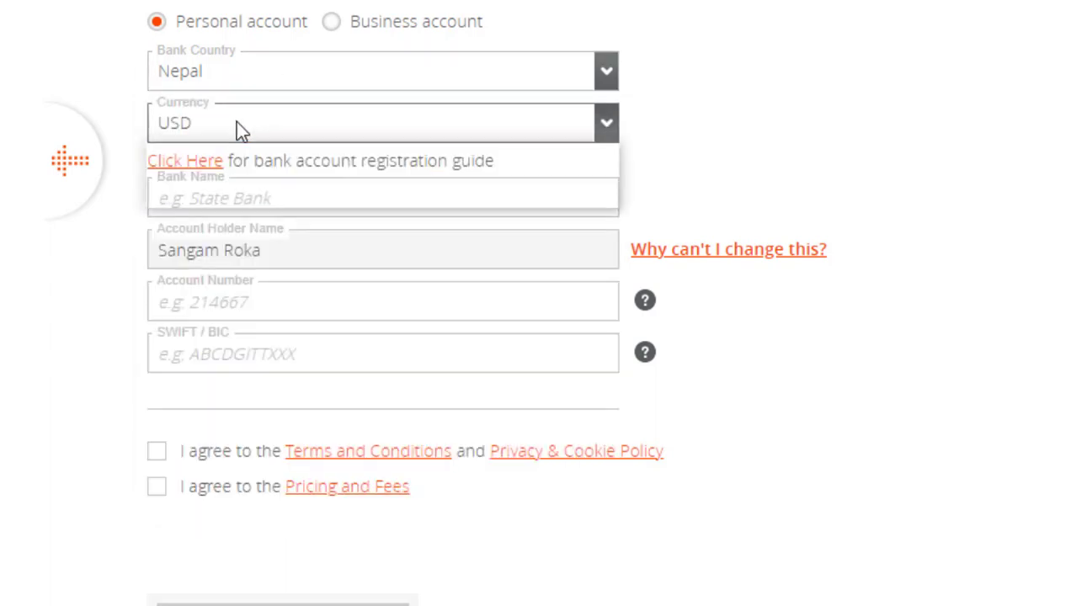
Accept the Terms and Conditions and the Pricing and Fees agreements.
{"action": "scroll", "coordinate": [223, 155], "scroll_direction": "down", "scroll_amount": 1}
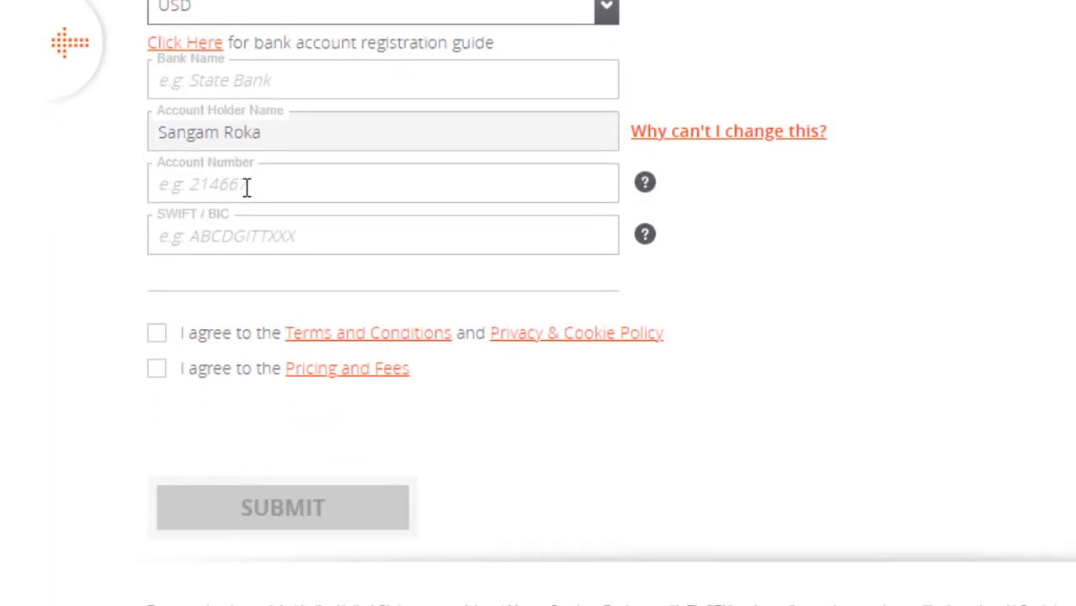
{"action": "left_click", "coordinate": [162, 333]}
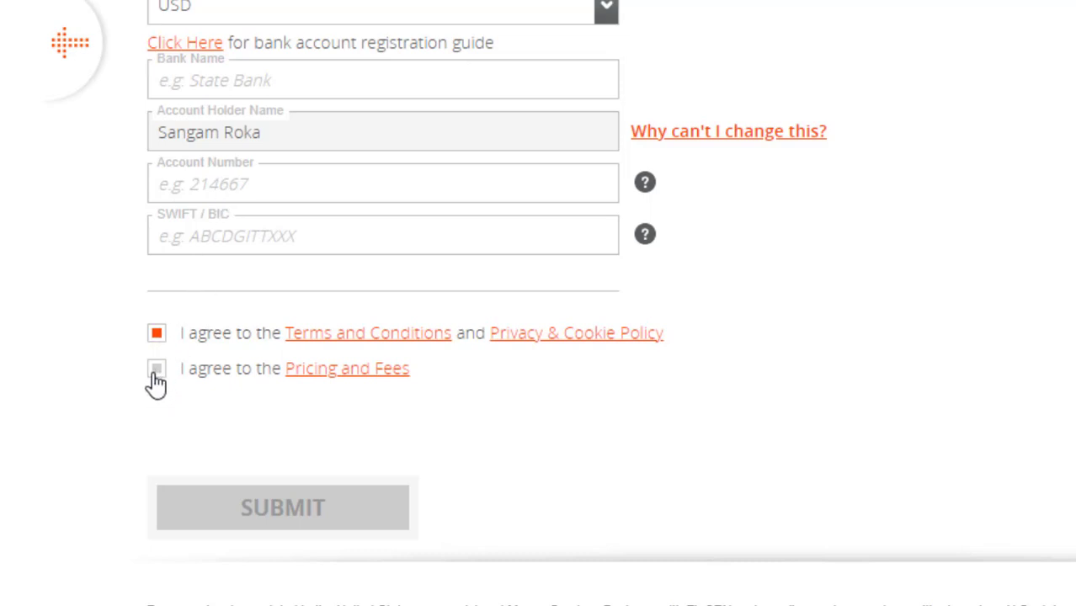
{"action": "left_click", "coordinate": [155, 369]}
{"action": "left_click", "coordinate": [220, 190]}
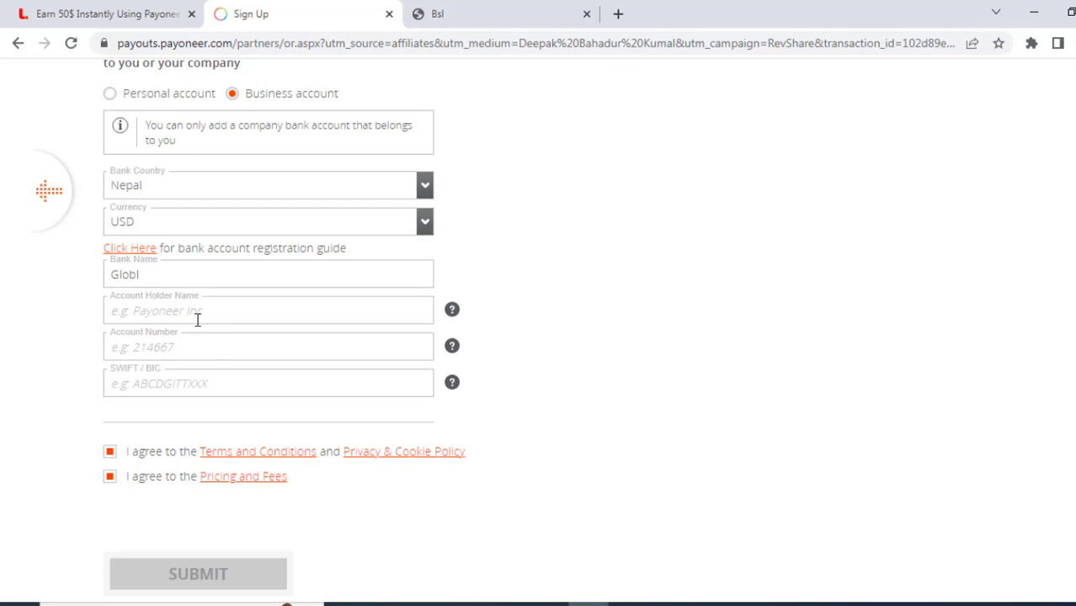
Enter 'IT Computer Institute' as the account holder name, removing the dot from 'I.T'.
{"action": "left_click", "coordinate": [242, 305]}
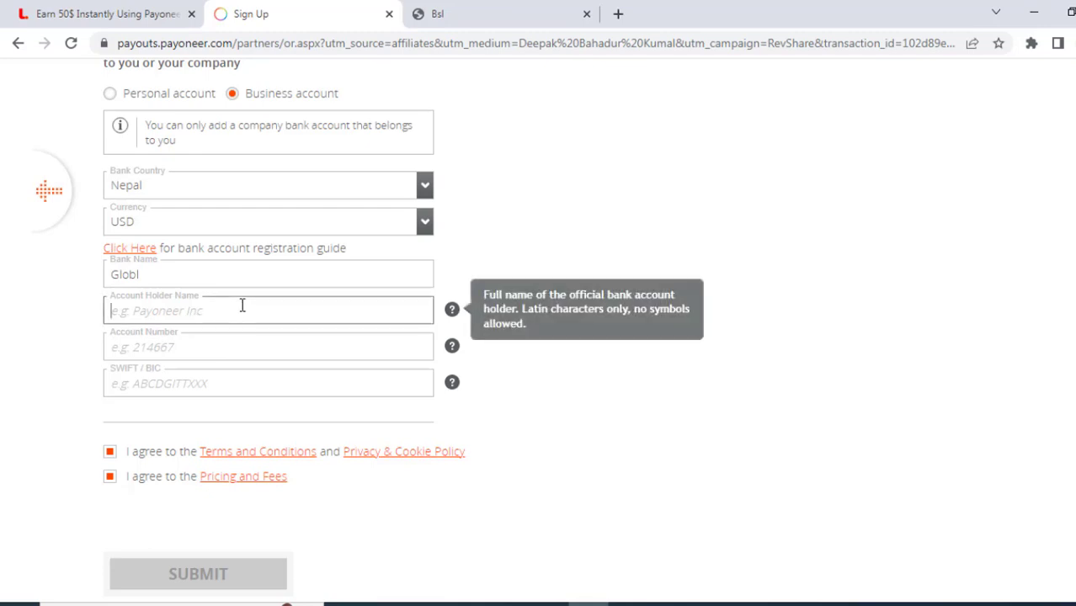
{"action": "type", "text": "I.T Compute"}
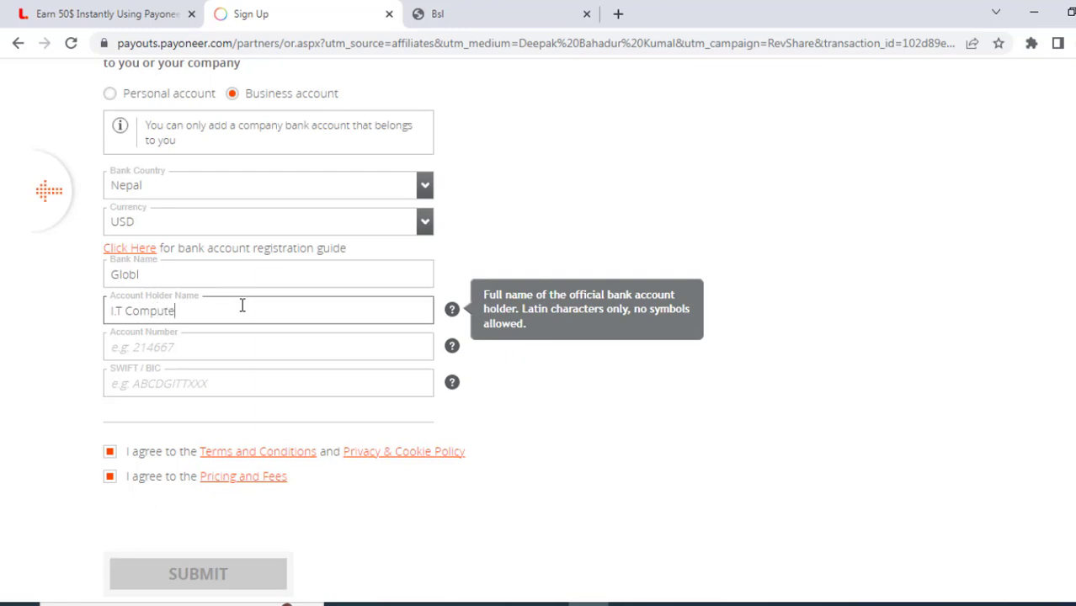
{"action": "type", "text": "r Institute"}
{"action": "key", "text": "Tab"}
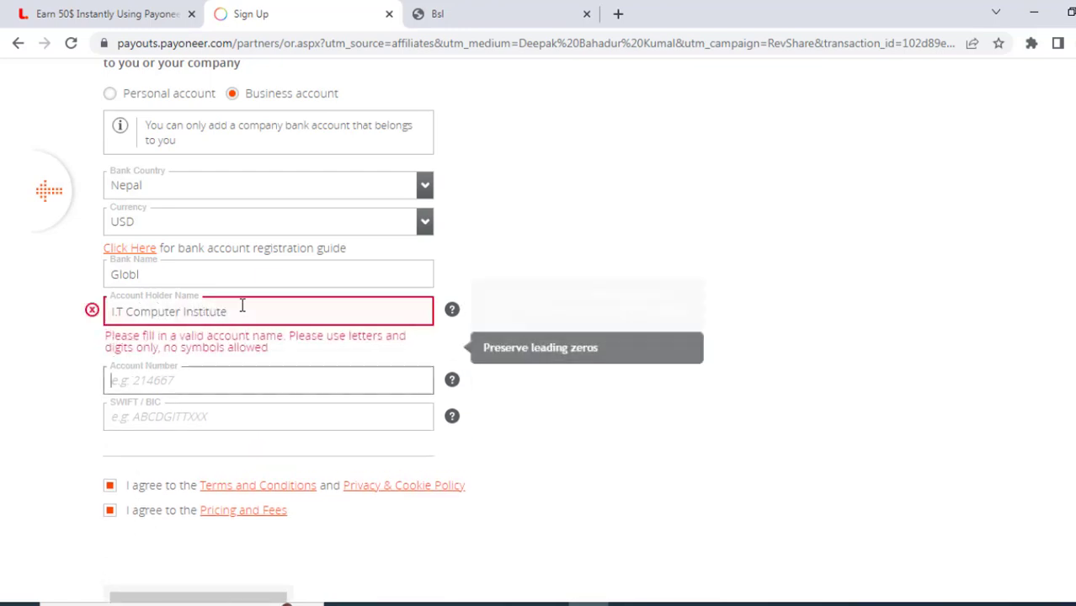
{"action": "left_click", "coordinate": [117, 311]}
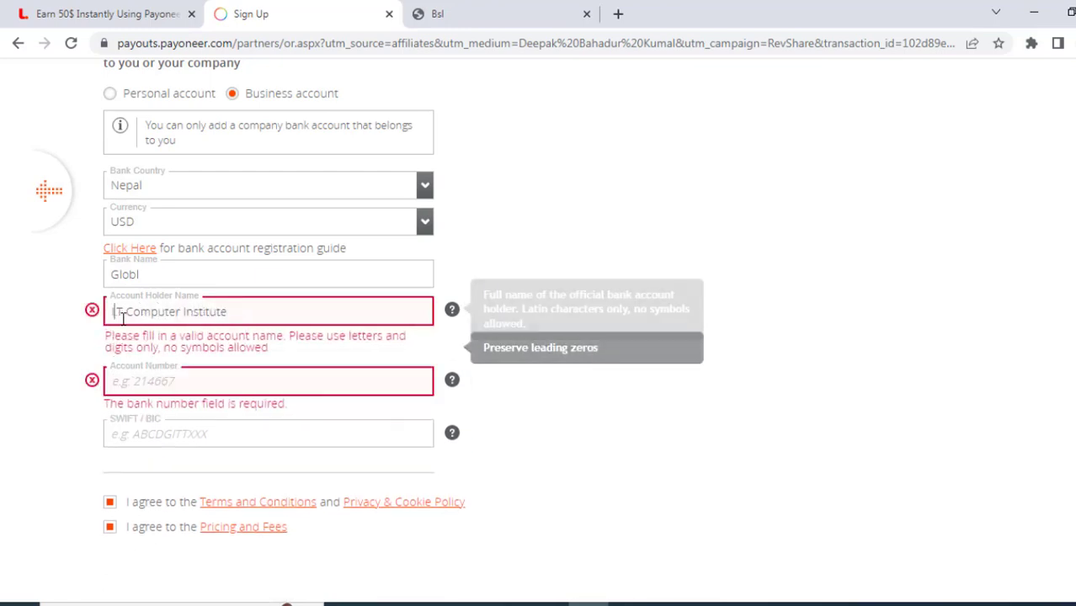
{"action": "key", "text": "BackSpace"}
Enter the bank account number, keep USD as currency, and select the empty SWIFT/BIC field.
{"action": "left_click", "coordinate": [135, 381]}
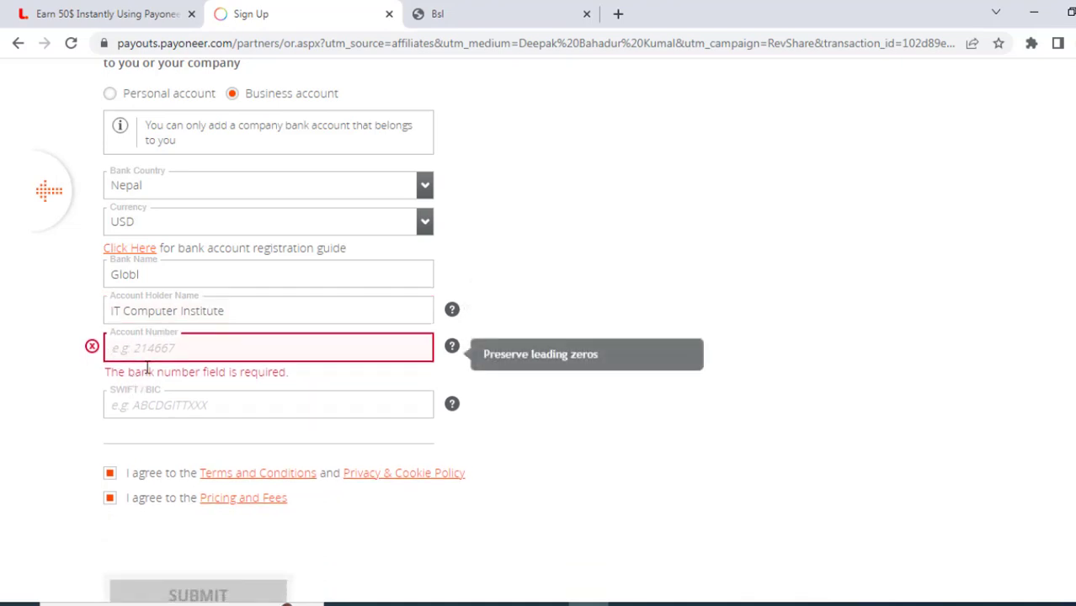
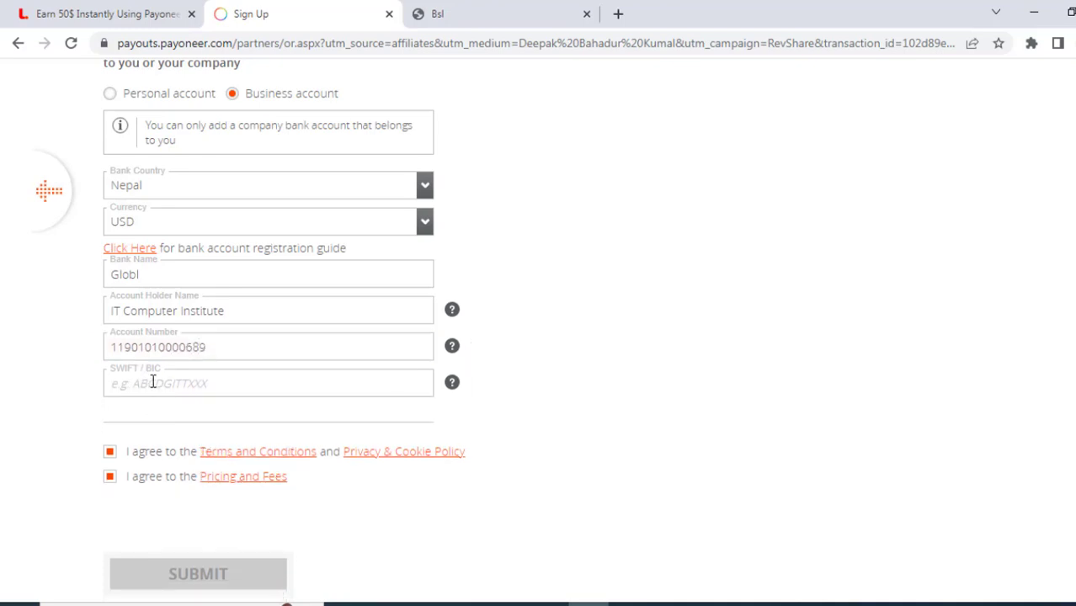
{"action": "left_click", "coordinate": [148, 383]}
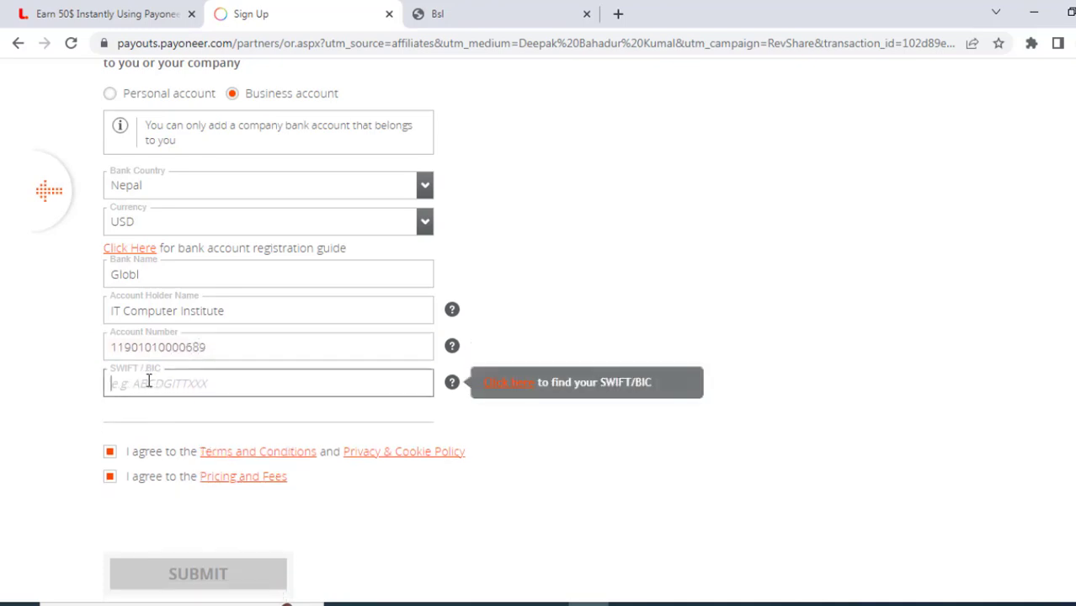
{"action": "left_click", "coordinate": [201, 219]}
{"action": "left_click", "coordinate": [202, 219]}
{"action": "left_click", "coordinate": [213, 383]}
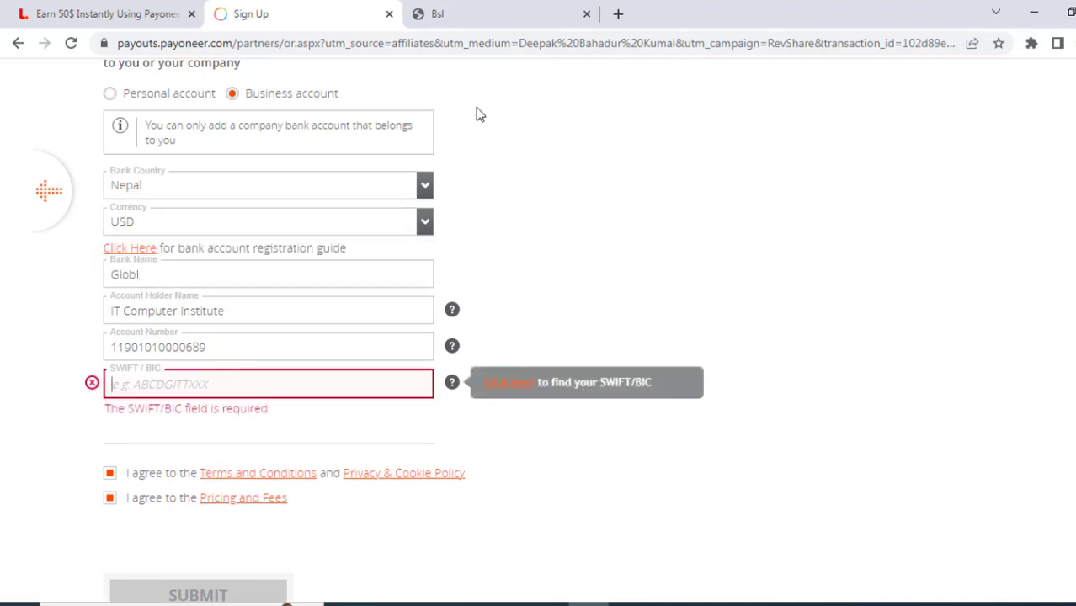
{"action": "left_click", "coordinate": [505, 12]}
Search Google for 'global ime bank swift code'.
{"action": "left_click", "coordinate": [477, 42]}
{"action": "type", "text": "g"}
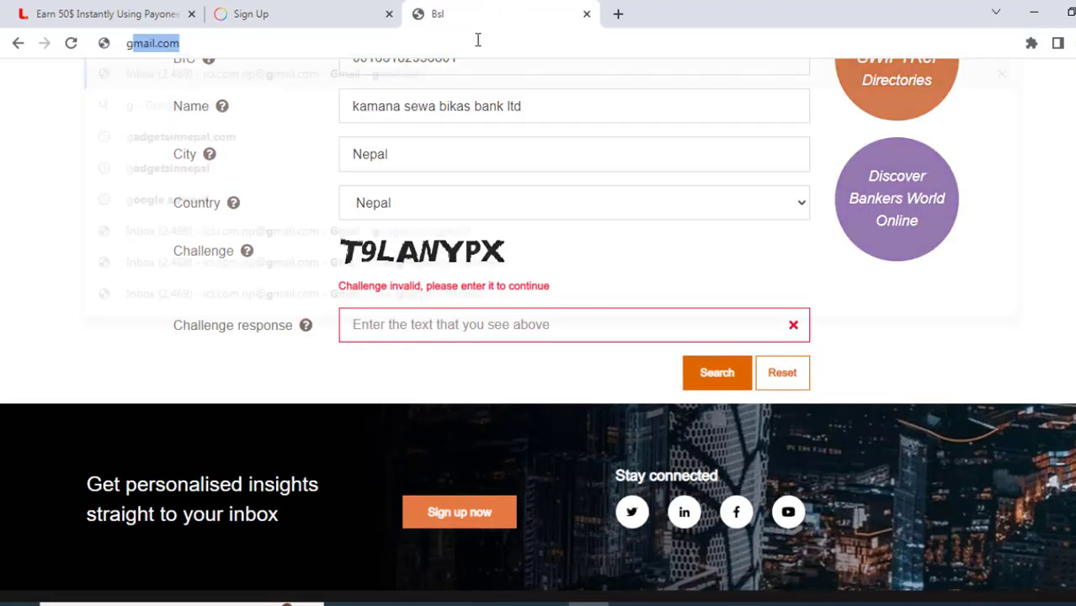
{"action": "type", "text": "lobal ime ba"}
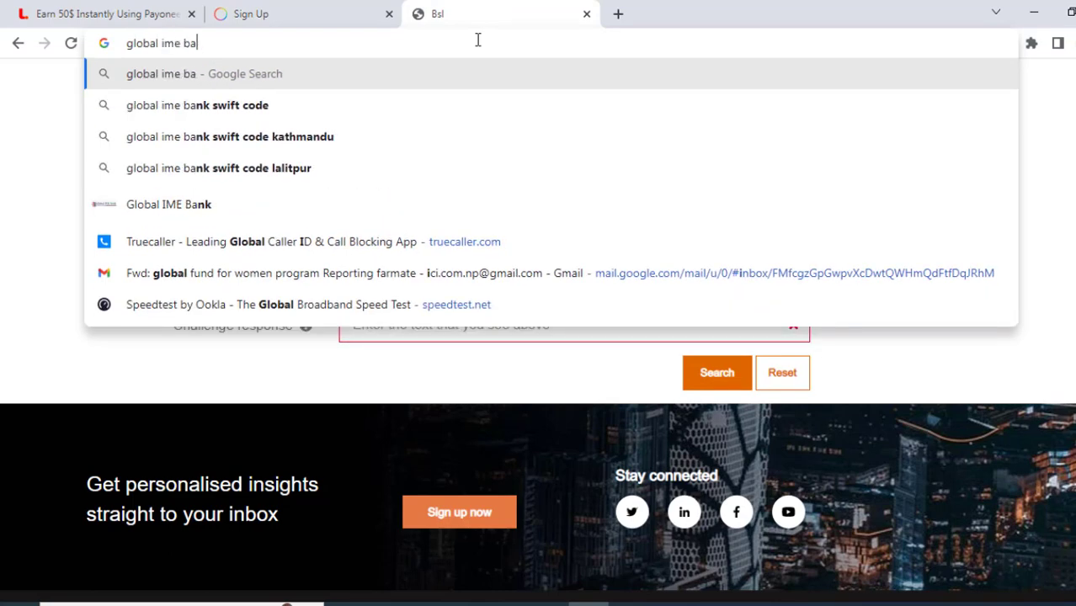
{"action": "type", "text": "nk swift co"}
{"action": "key", "text": "Return"}
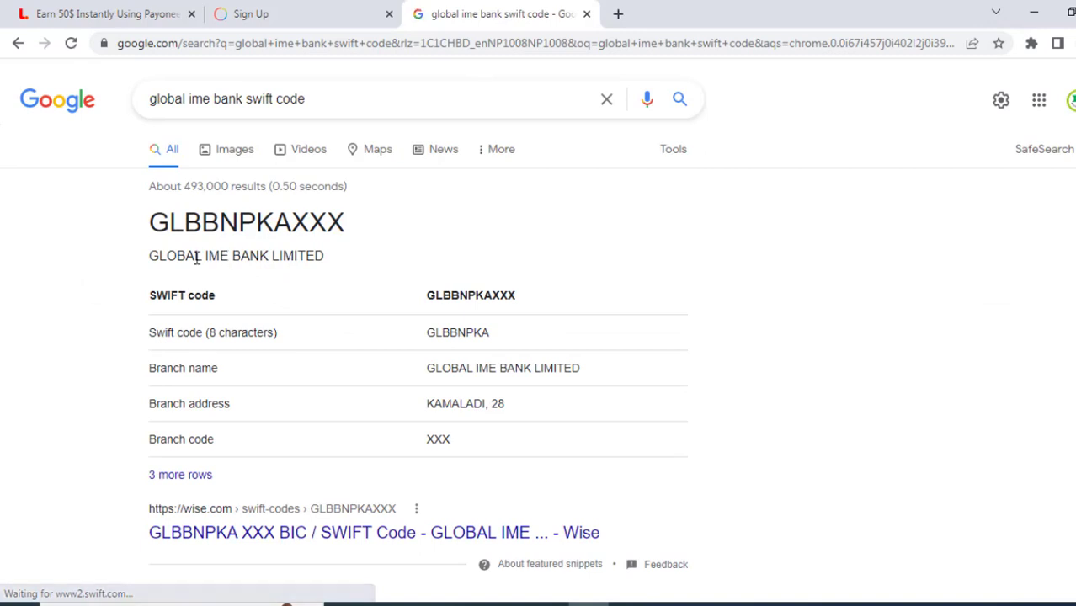
Copy the 8-character SWIFT code GLBBNPKA from the results and return to Payoneer.
{"action": "left_click_drag", "start_coordinate": [502, 341], "coordinate": [418, 348]}
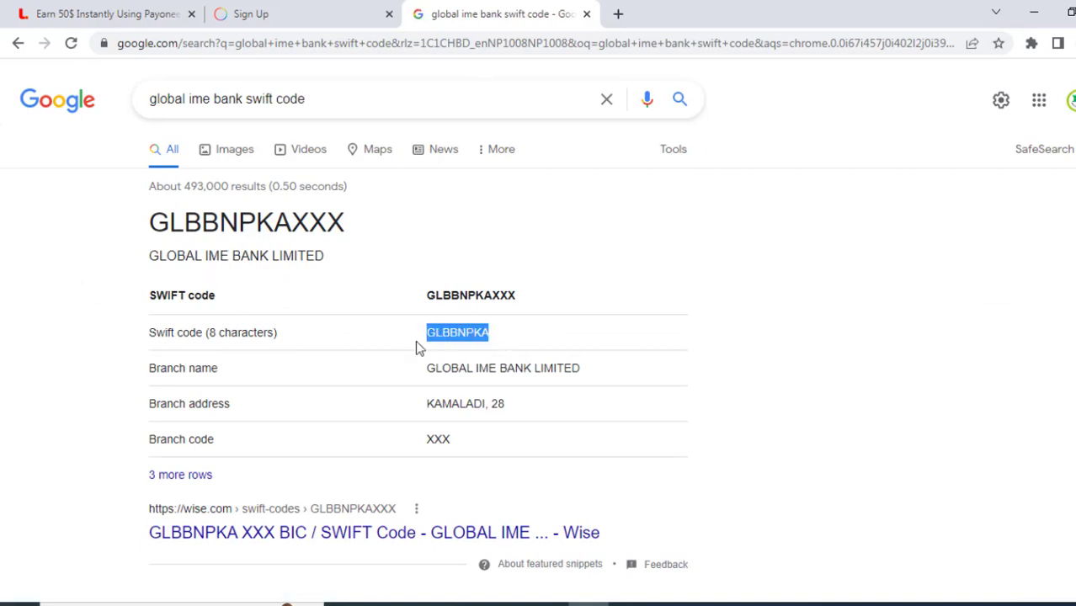
{"action": "right_click", "coordinate": [442, 337]}
{"action": "left_click", "coordinate": [502, 348]}
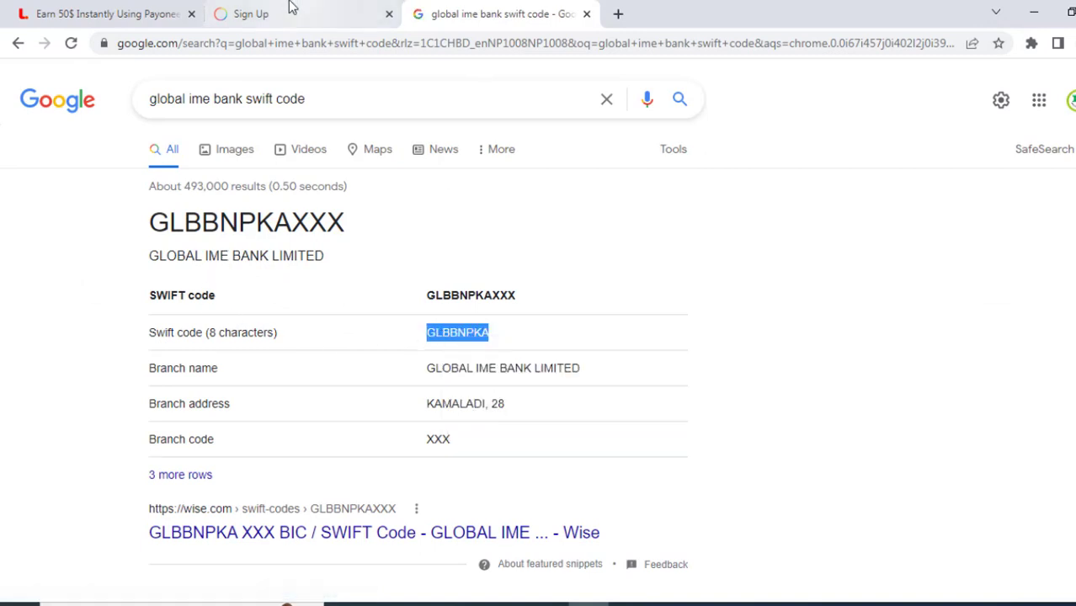
{"action": "left_click", "coordinate": [287, 12]}
Paste GLBBNPKA into the SWIFT/BIC field and remove its leading space.
{"action": "right_click", "coordinate": [168, 380]}
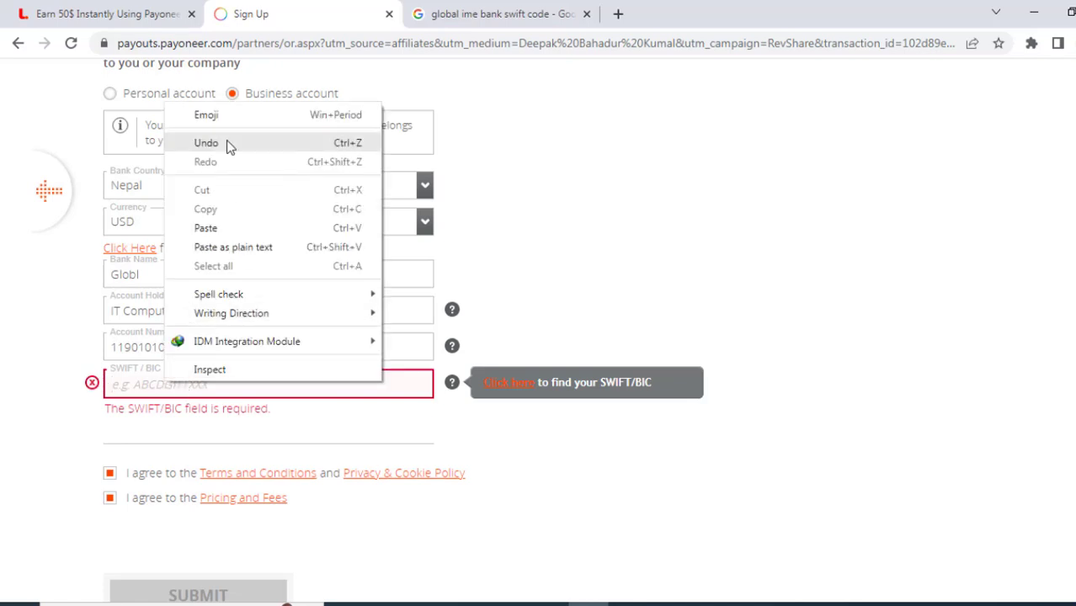
{"action": "left_click", "coordinate": [207, 229]}
{"action": "left_click", "coordinate": [138, 385]}
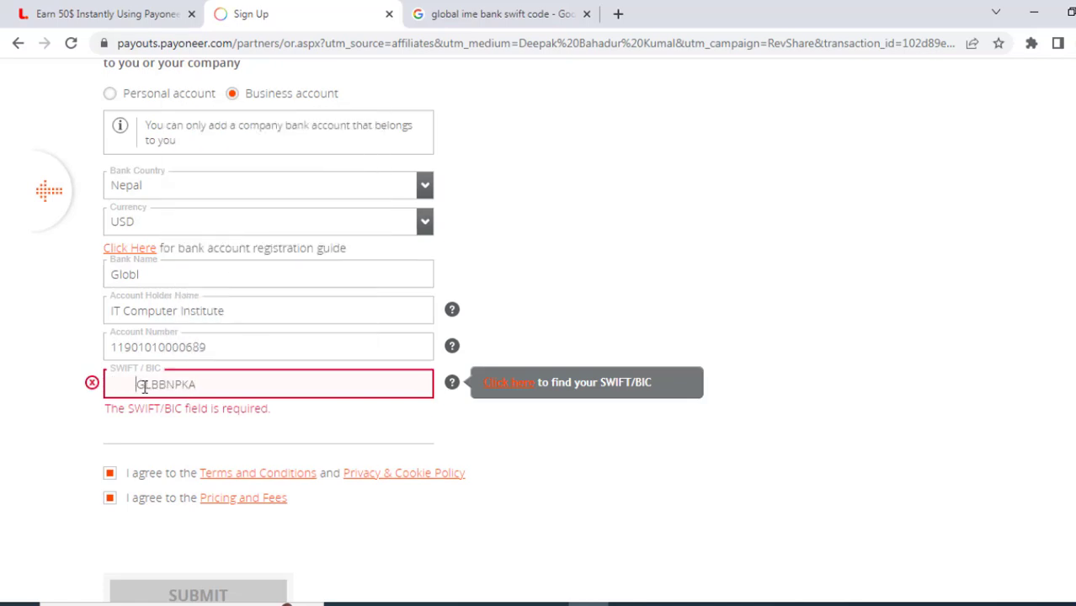
{"action": "key", "text": "BackSpace"}
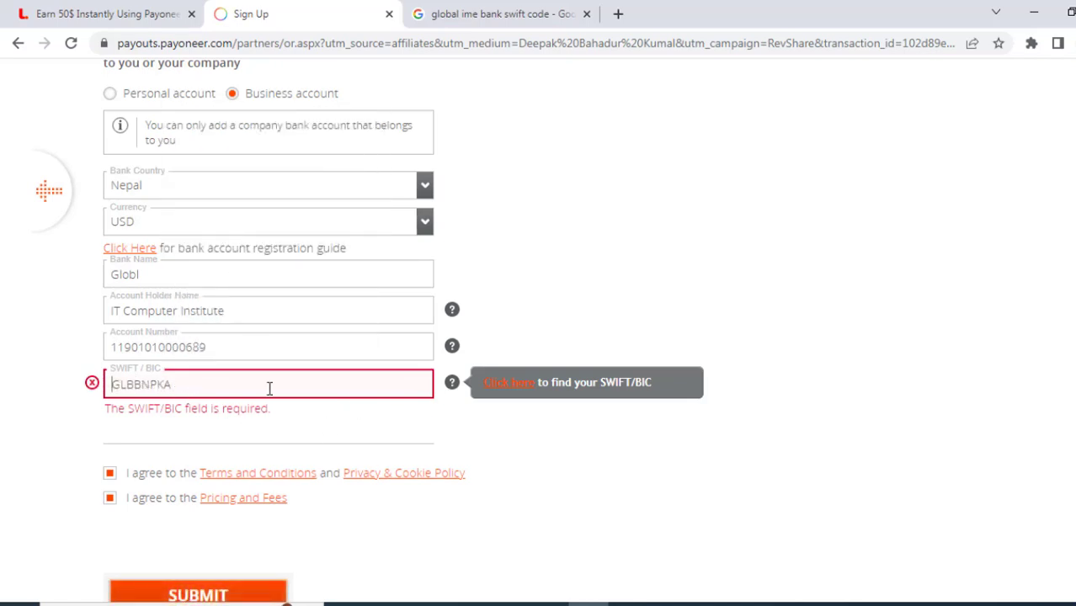
{"action": "left_click", "coordinate": [251, 386]}
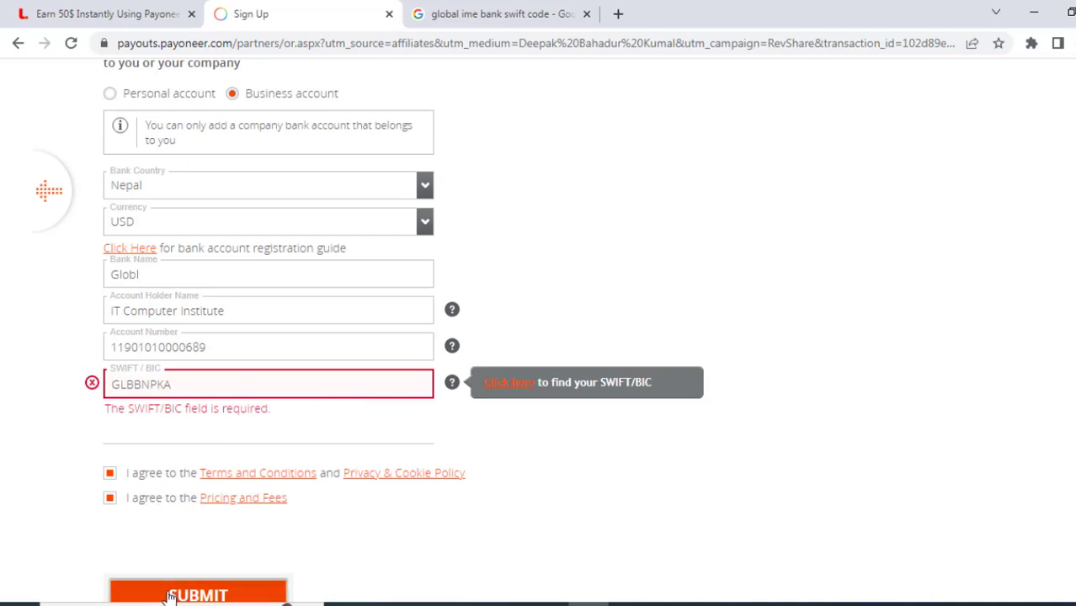
Correct the bank name to 'Global IME Bank Limited' and submit the application.
{"action": "left_click", "coordinate": [154, 284]}
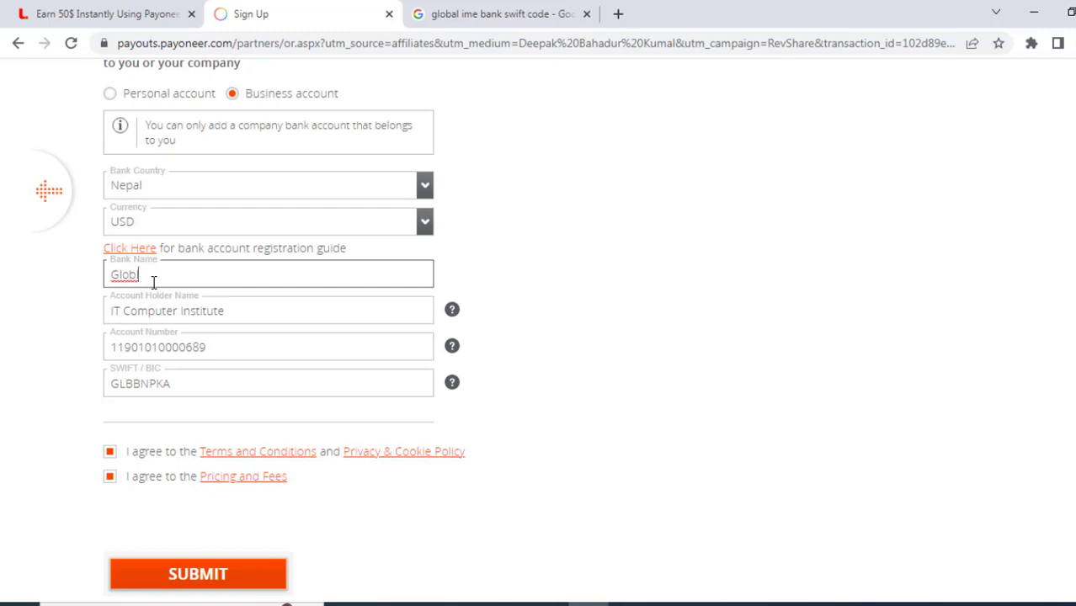
{"action": "type", "text": "IME Bank Ltd"}
{"action": "left_click", "coordinate": [417, 8]}
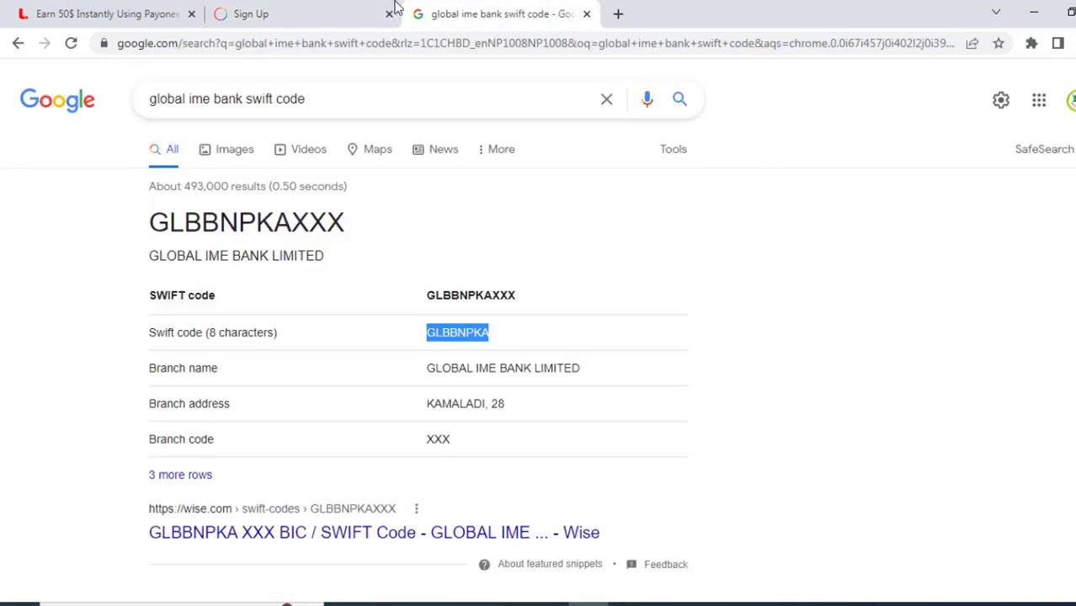
{"action": "left_click", "coordinate": [350, 7]}
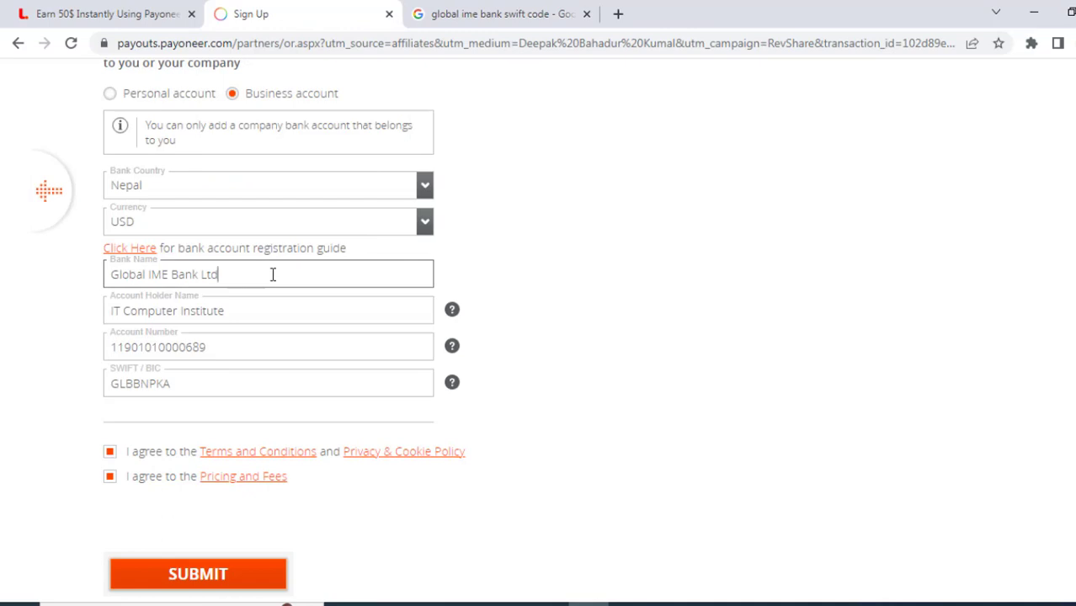
{"action": "key", "text": "BackSpace"}
{"action": "key", "text": "BackSpace"}
{"action": "type", "text": "imite"}
{"action": "scroll", "coordinate": [211, 363], "scroll_direction": "down", "scroll_amount": 2}
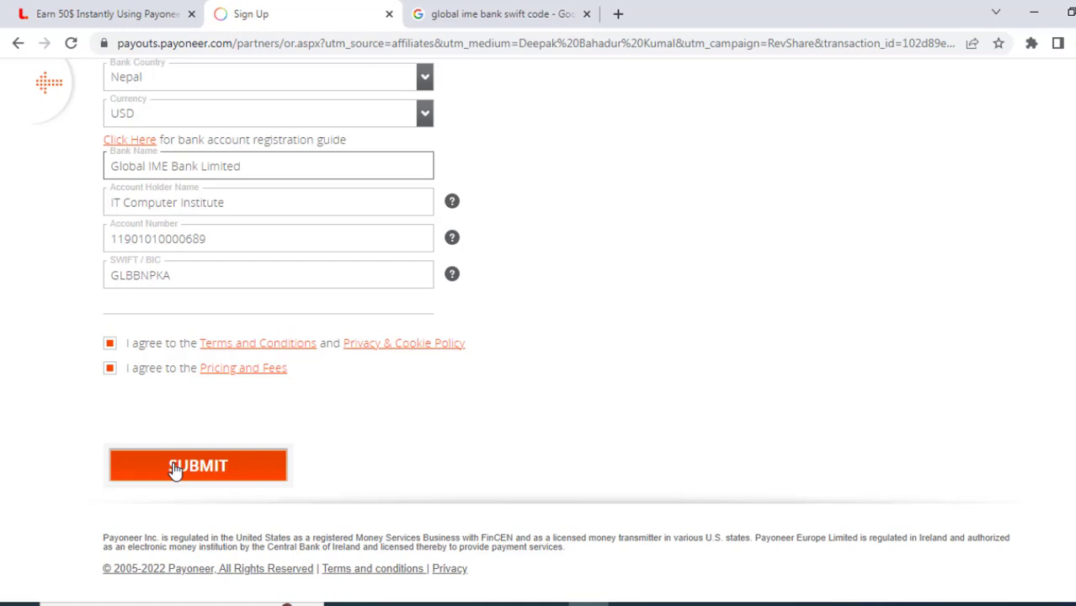
{"action": "left_click", "coordinate": [175, 469]}
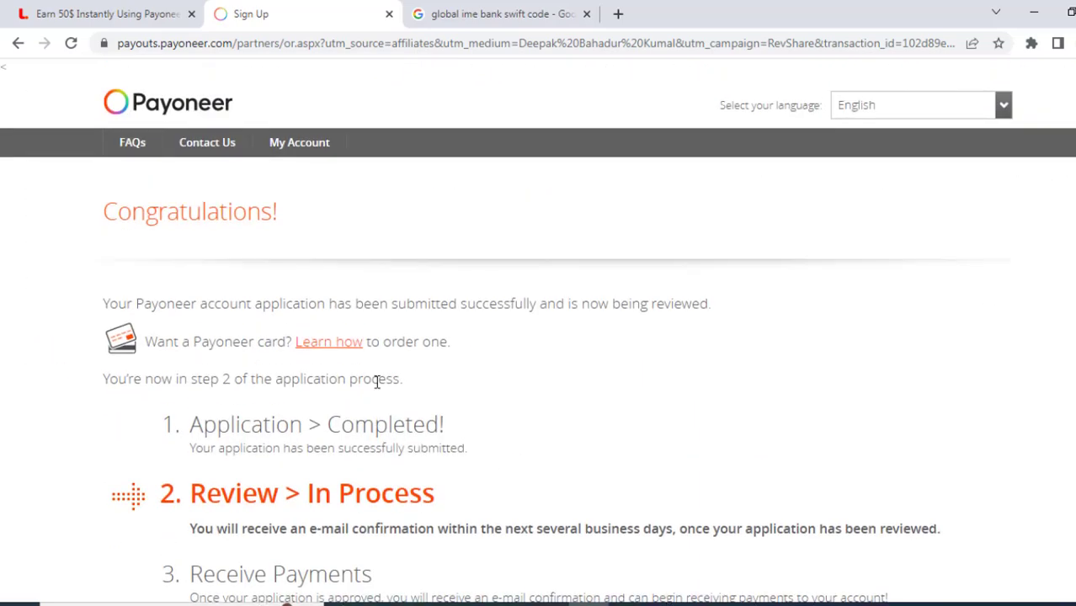
{"action": "scroll", "coordinate": [412, 384], "scroll_direction": "down", "scroll_amount": 2}
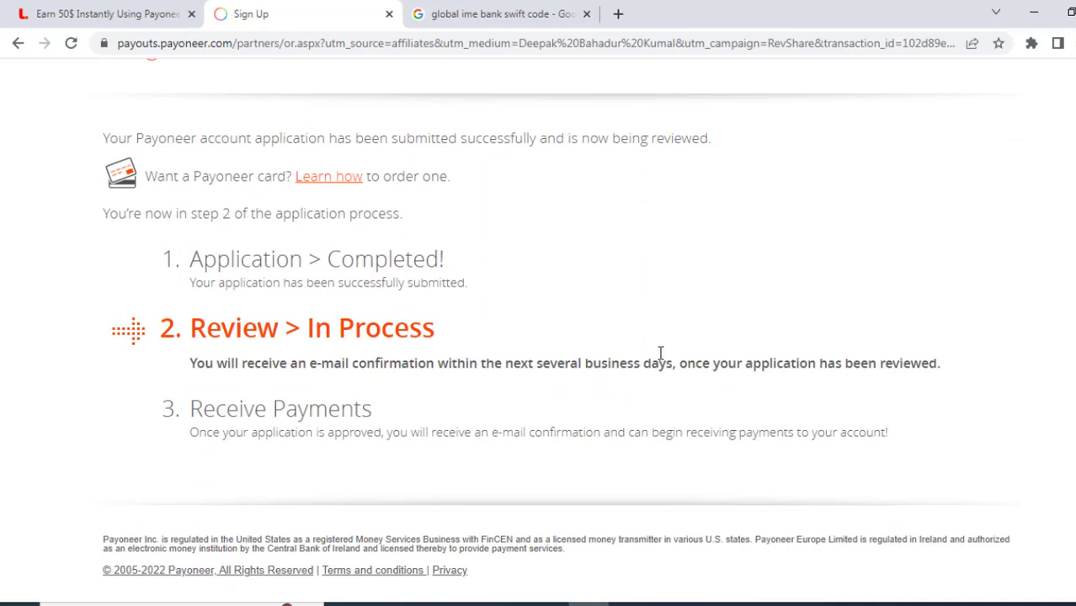
{"action": "left_click", "coordinate": [1074, 43]}
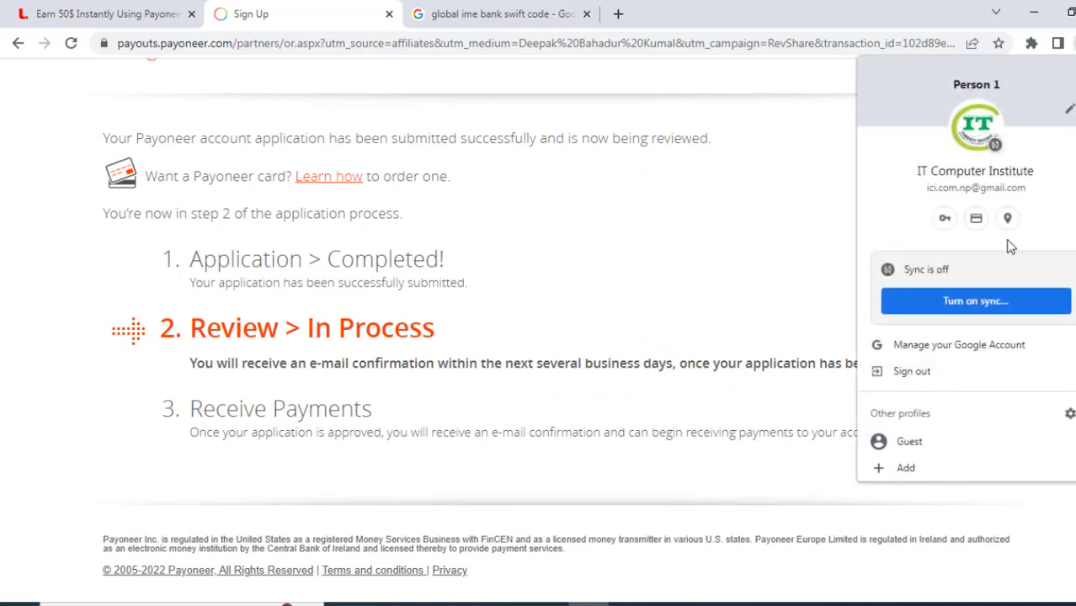
Add a new Chrome profile and sign in with the Google account's e-mail address.
{"action": "left_click", "coordinate": [906, 469]}
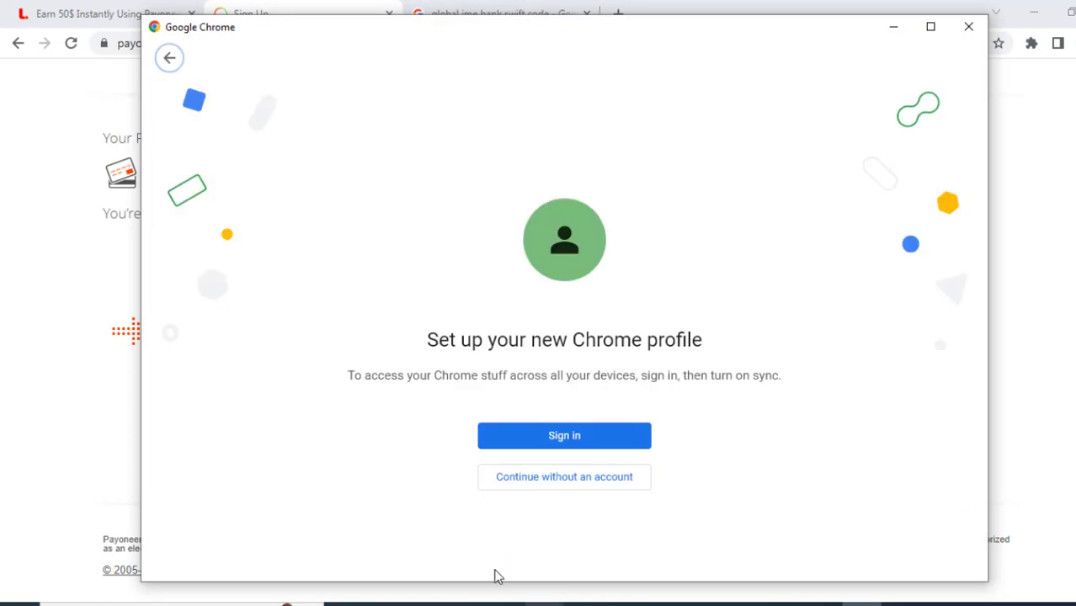
{"action": "left_click", "coordinate": [575, 435]}
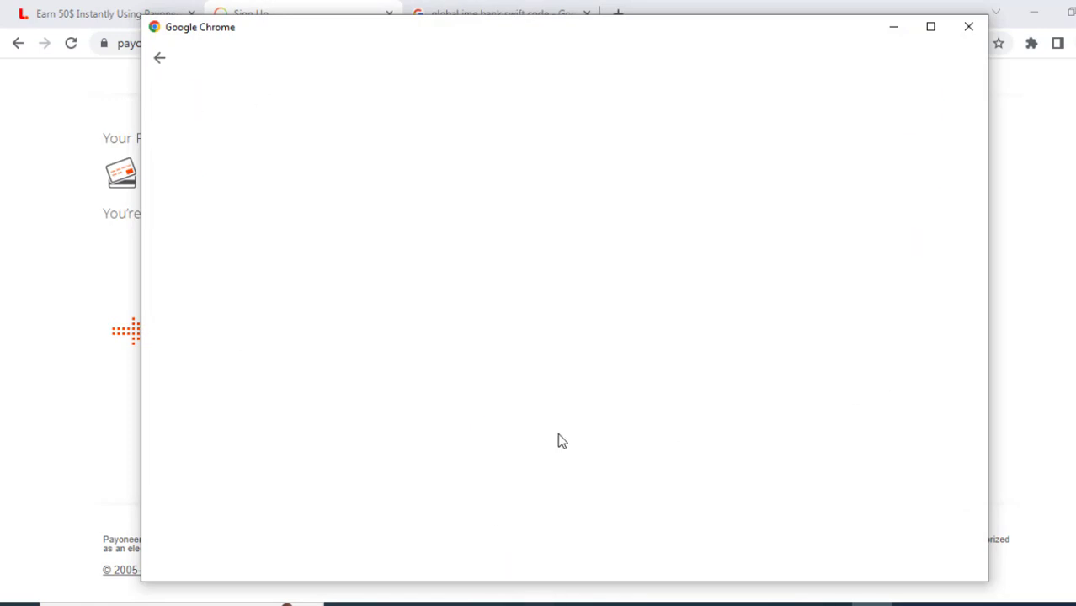
{"action": "left_click", "coordinate": [495, 315]}
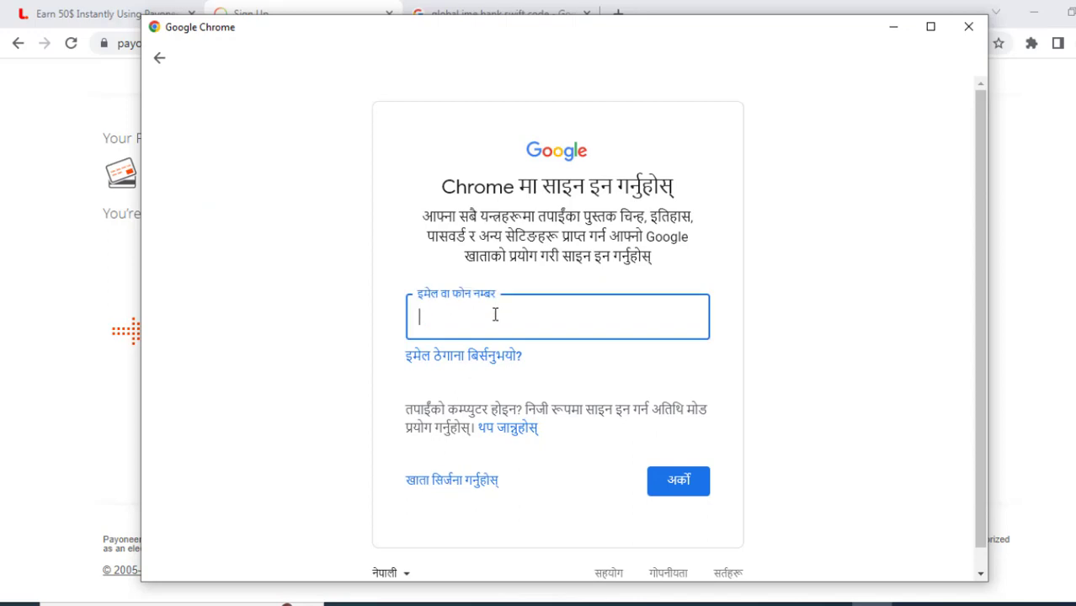
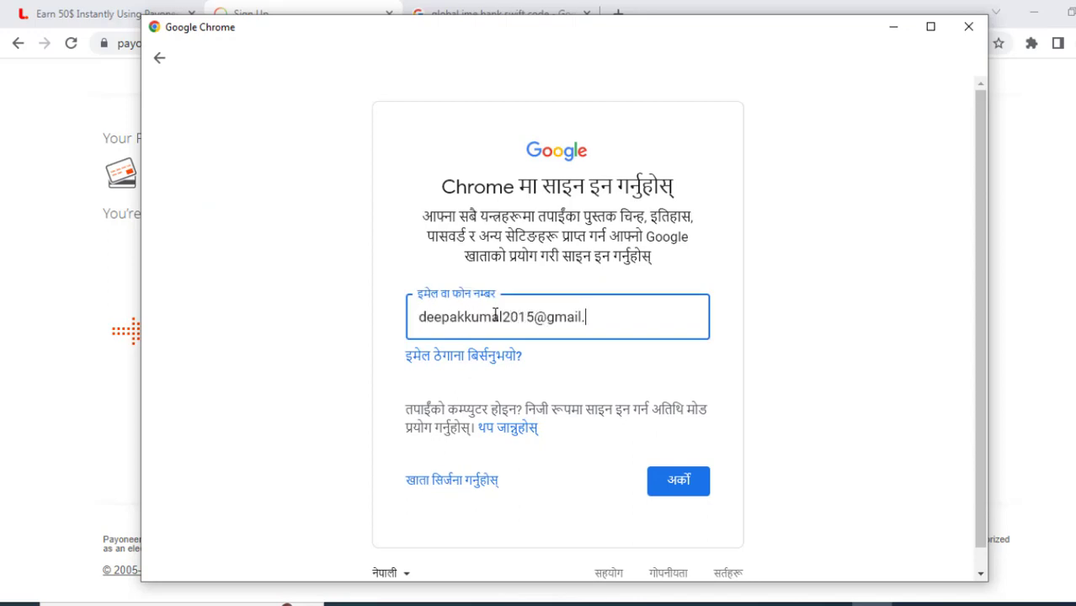
{"action": "key", "text": "ctrl+a"}
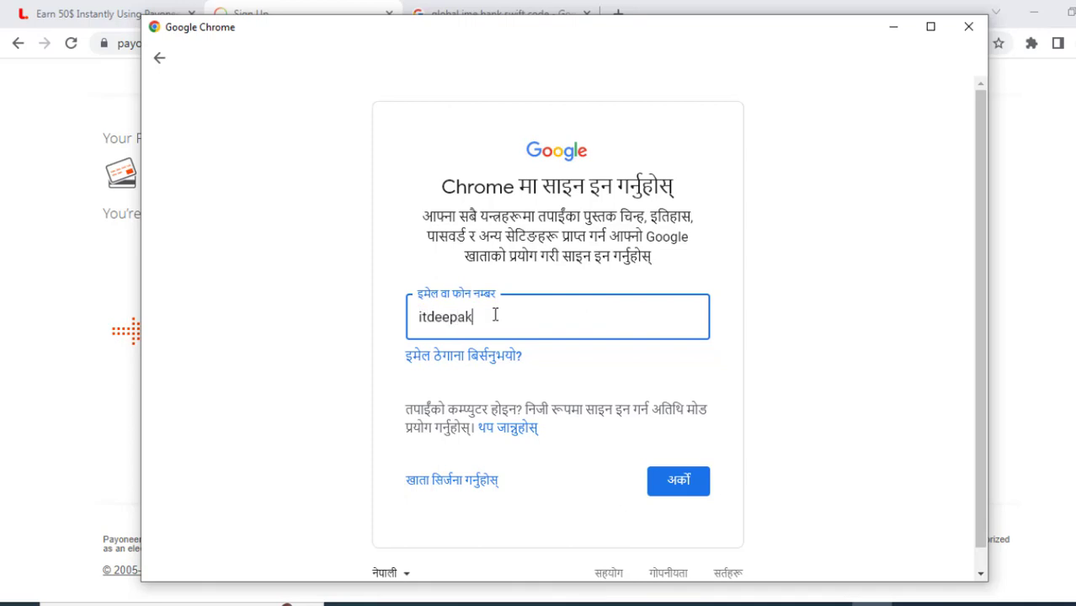
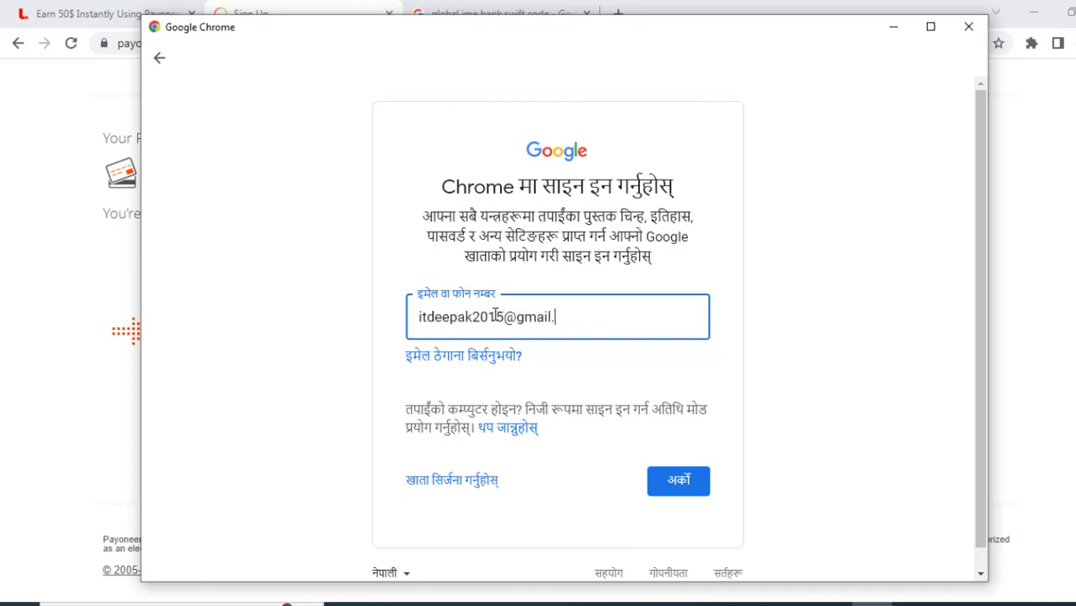
{"action": "key", "text": "Return"}
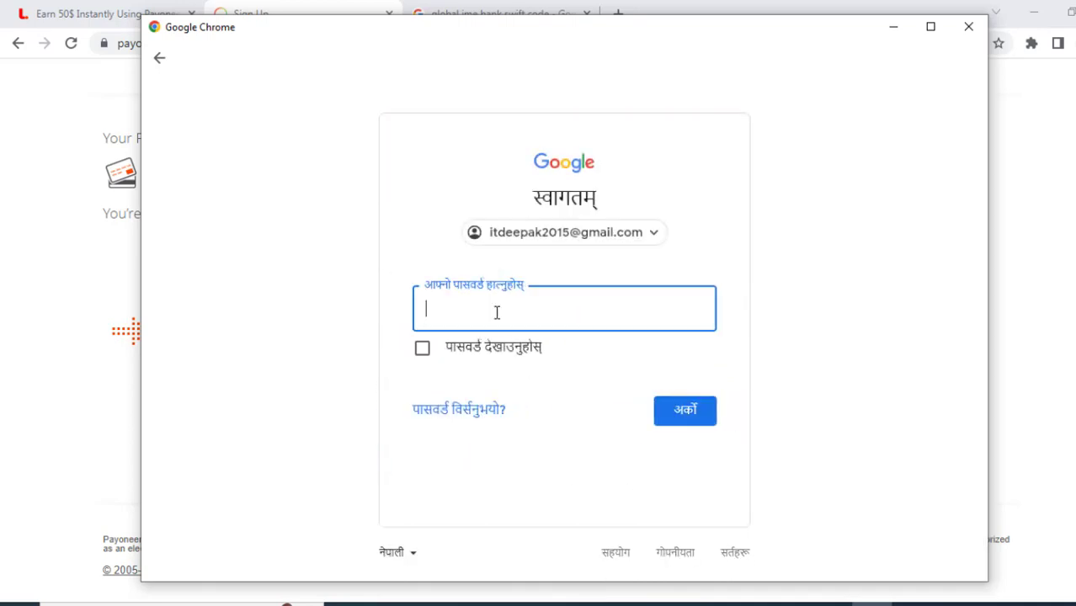
Enter the account password, accept the sync prompt and finish the profile welcome setup.
{"action": "type", "text": "•••••••"}
{"action": "key", "text": "Return"}
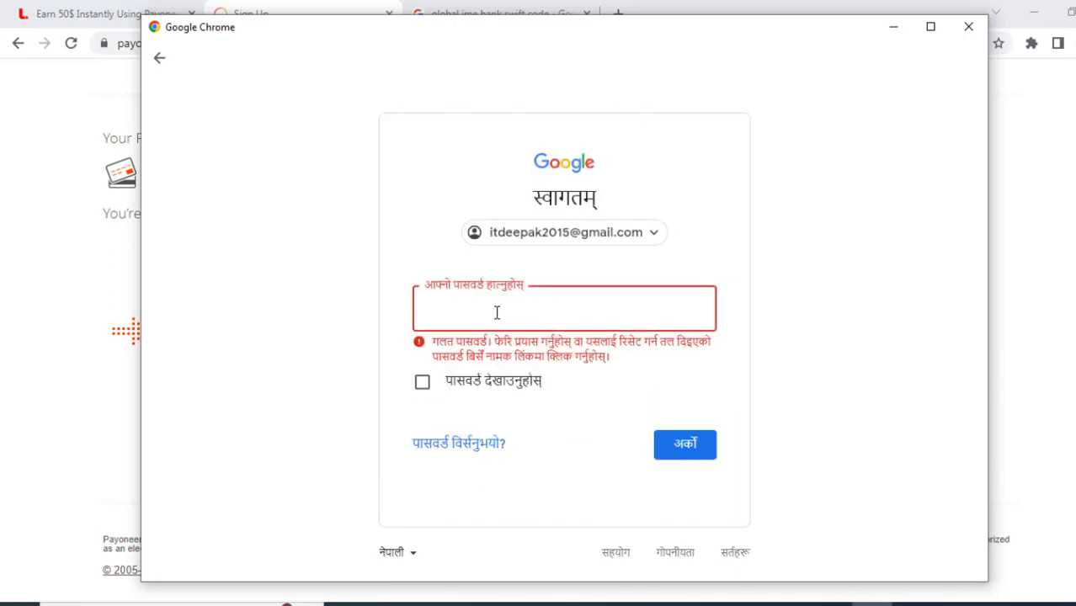
{"action": "type", "text": "••••••••"}
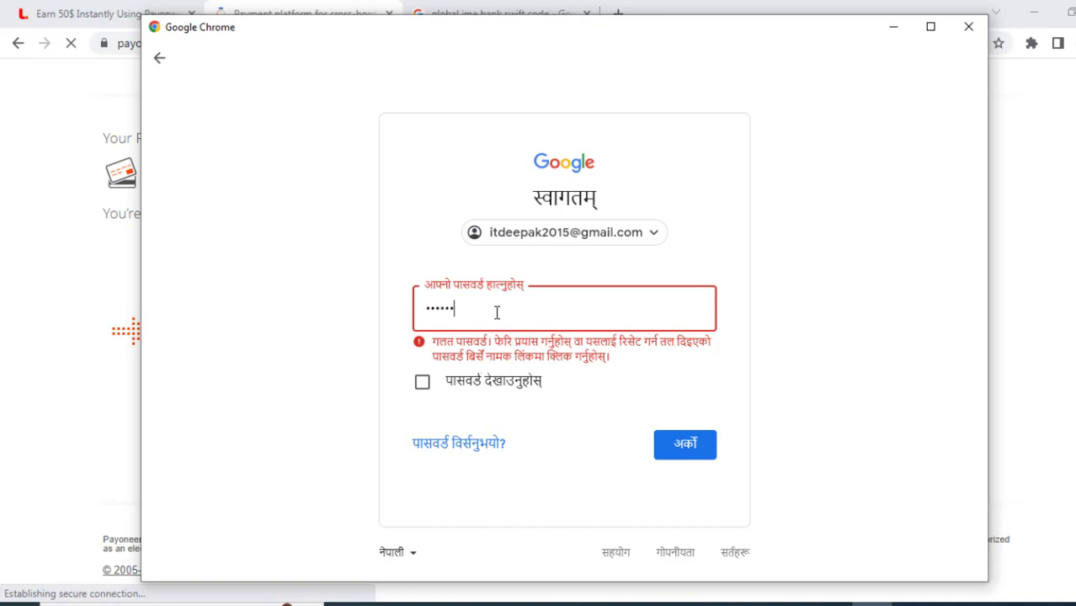
{"action": "type", "text": "••••"}
{"action": "key", "text": "Return"}
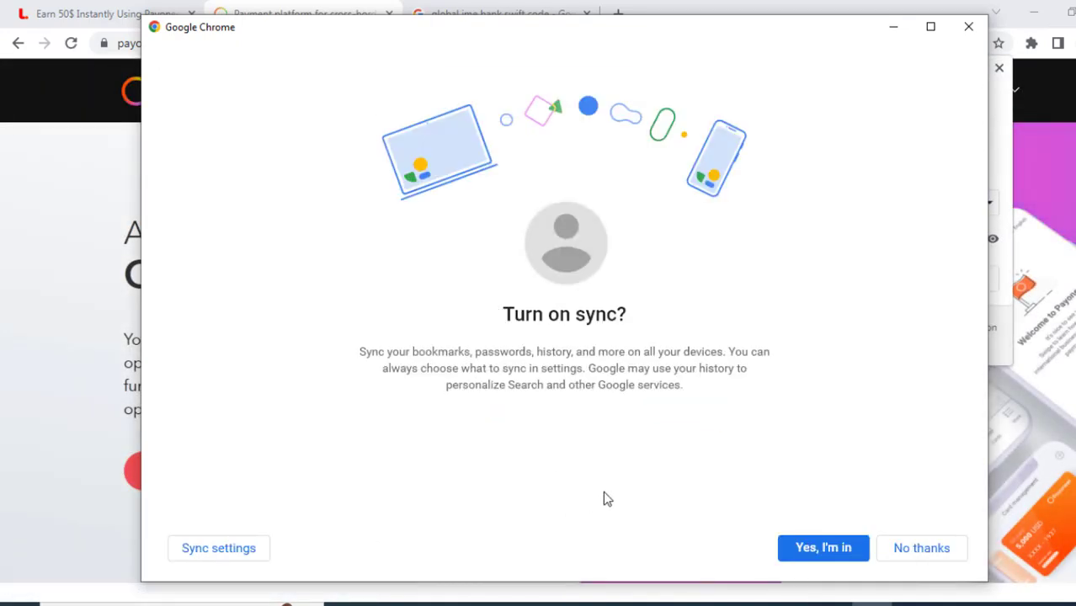
{"action": "left_click", "coordinate": [922, 548]}
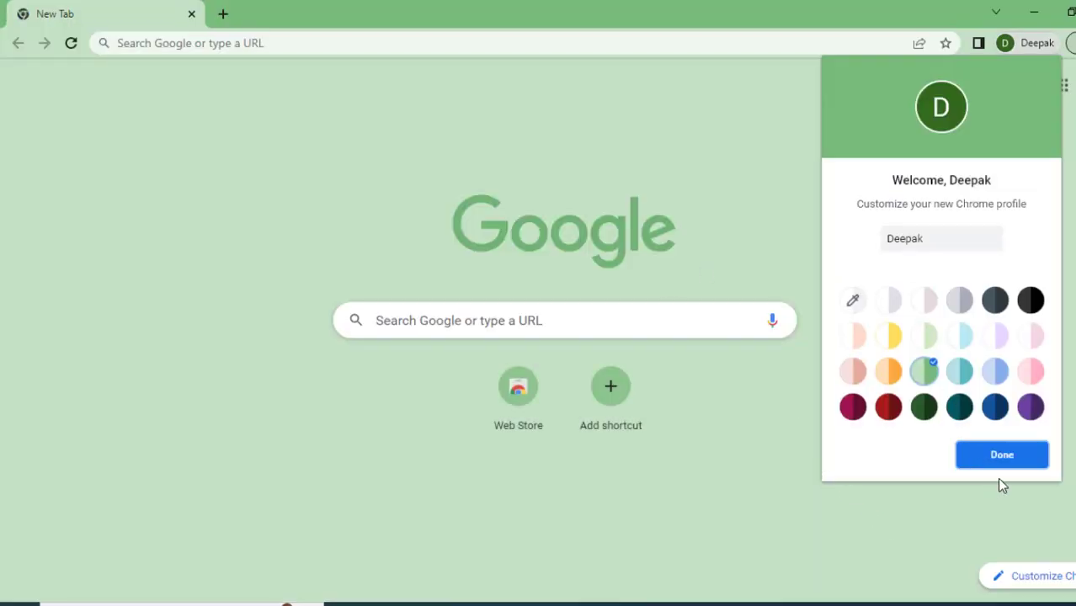
{"action": "left_click", "coordinate": [990, 455]}
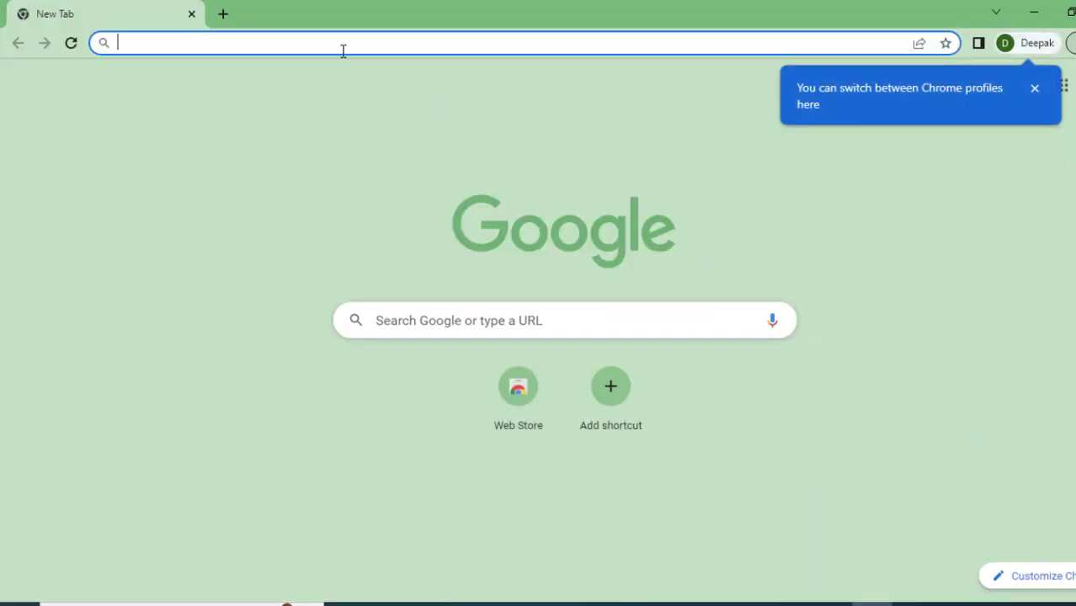
Go to gmail.com, browse the Primary, Promotions and Social tabs, then open All Mail.
{"action": "type", "text": "gmail.com"}
{"action": "key", "text": "Return"}
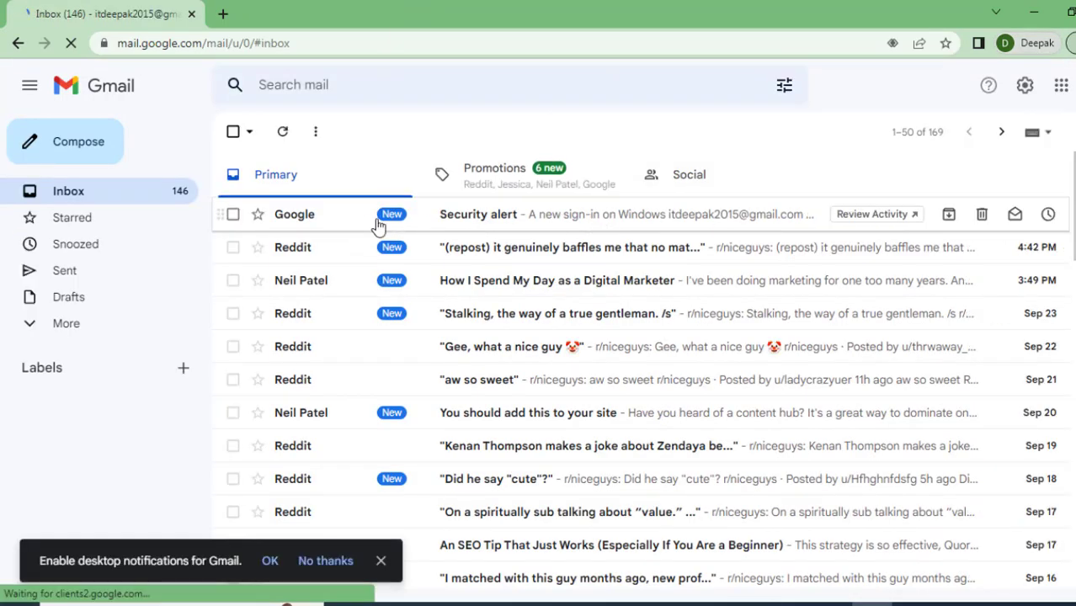
{"action": "left_click", "coordinate": [526, 185]}
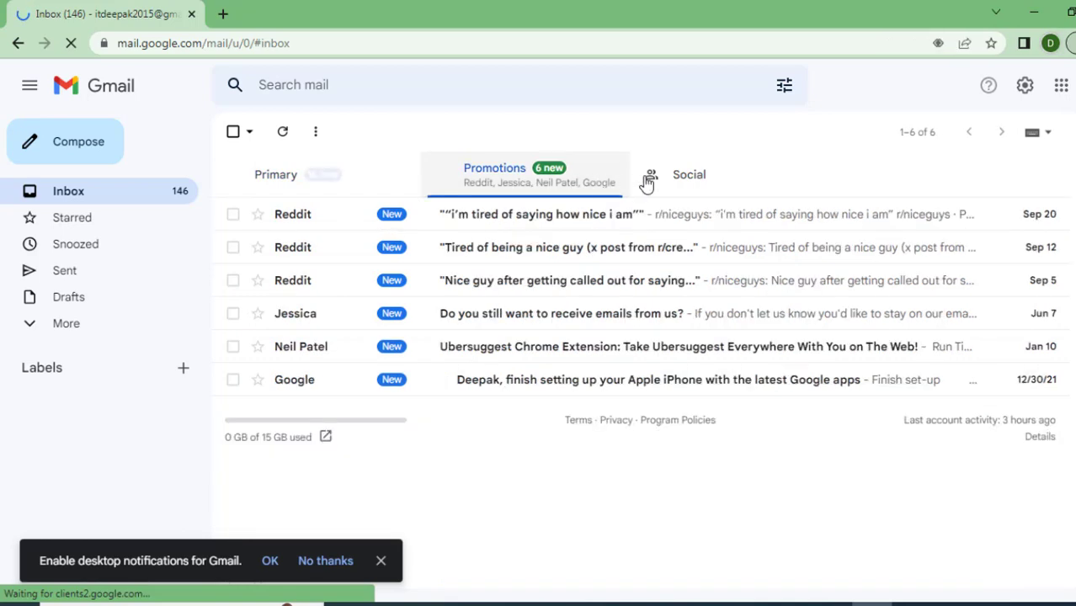
{"action": "left_click", "coordinate": [678, 179]}
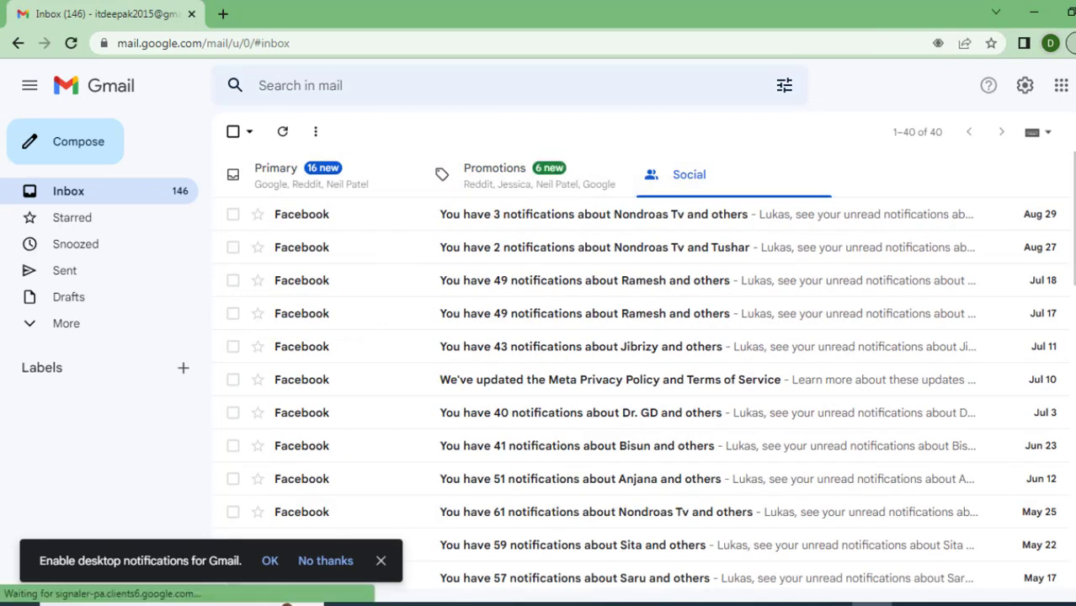
{"action": "left_click", "coordinate": [1075, 85]}
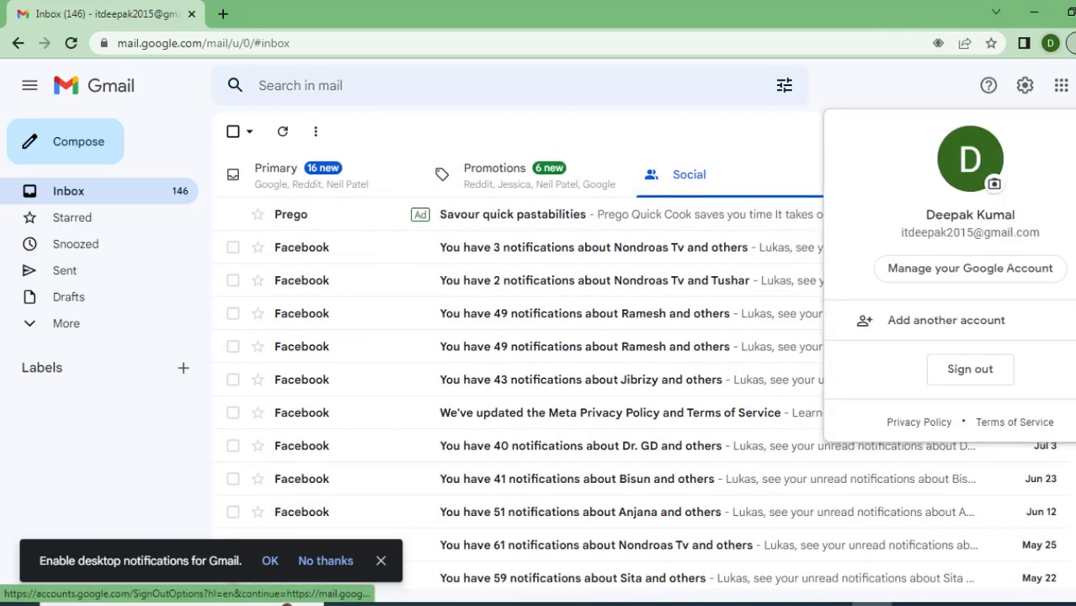
{"action": "left_click", "coordinate": [552, 181]}
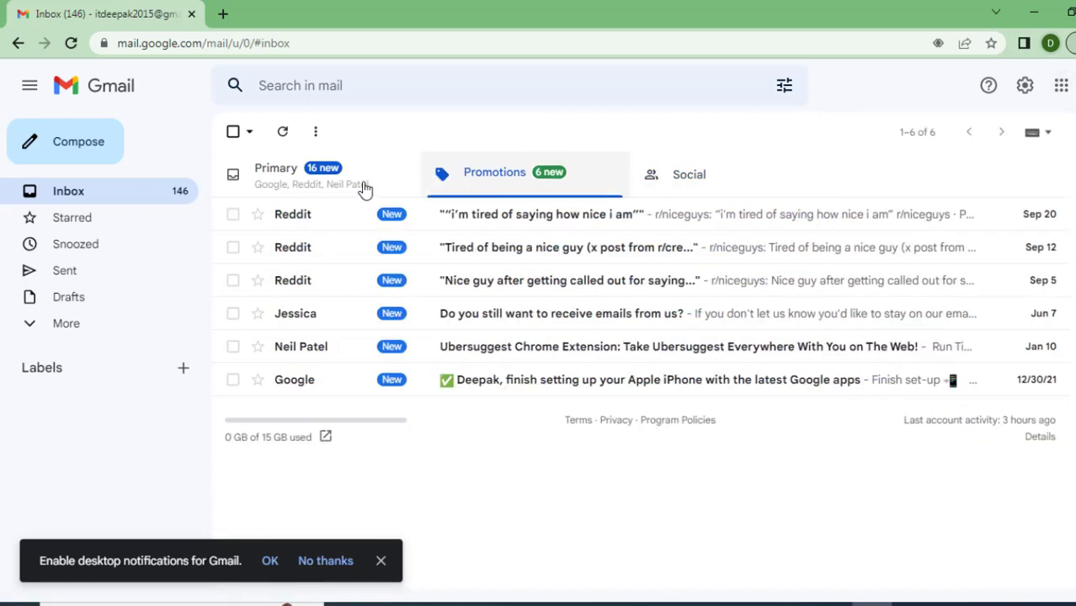
{"action": "left_click", "coordinate": [362, 187]}
{"action": "left_click", "coordinate": [71, 328]}
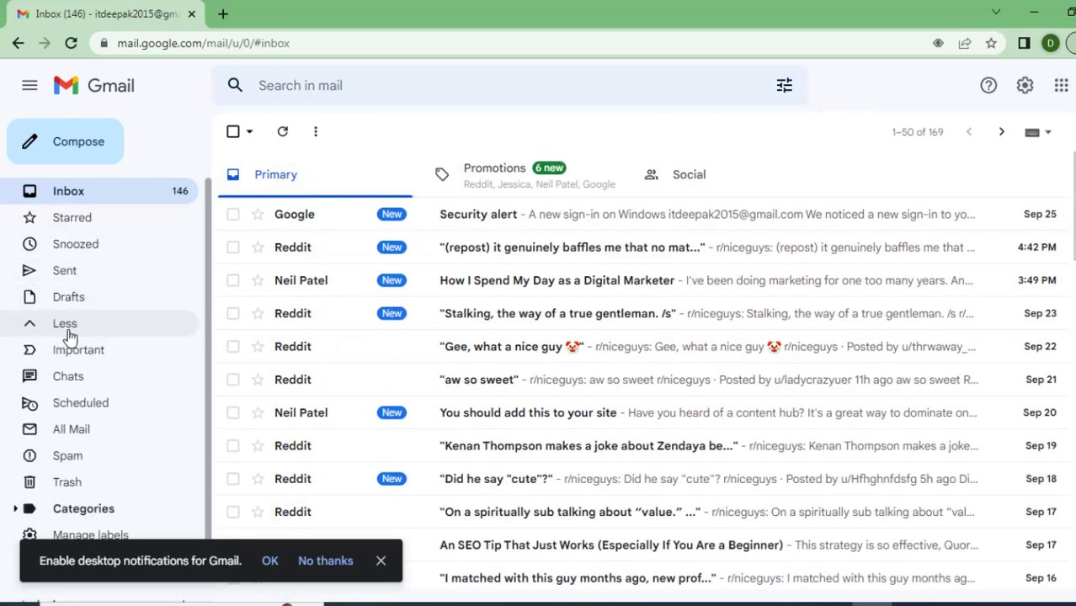
{"action": "left_click", "coordinate": [87, 429]}
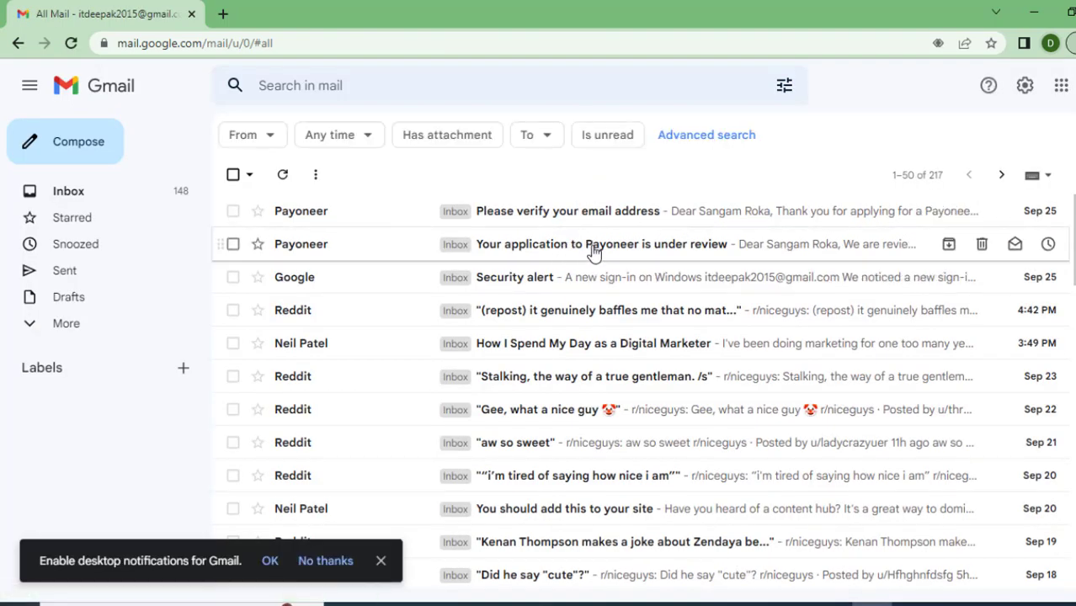
Read the Payoneer application-under-review email, then go back to the mail list.
{"action": "left_click", "coordinate": [592, 251]}
{"action": "scroll", "coordinate": [455, 243], "scroll_direction": "down", "scroll_amount": 3}
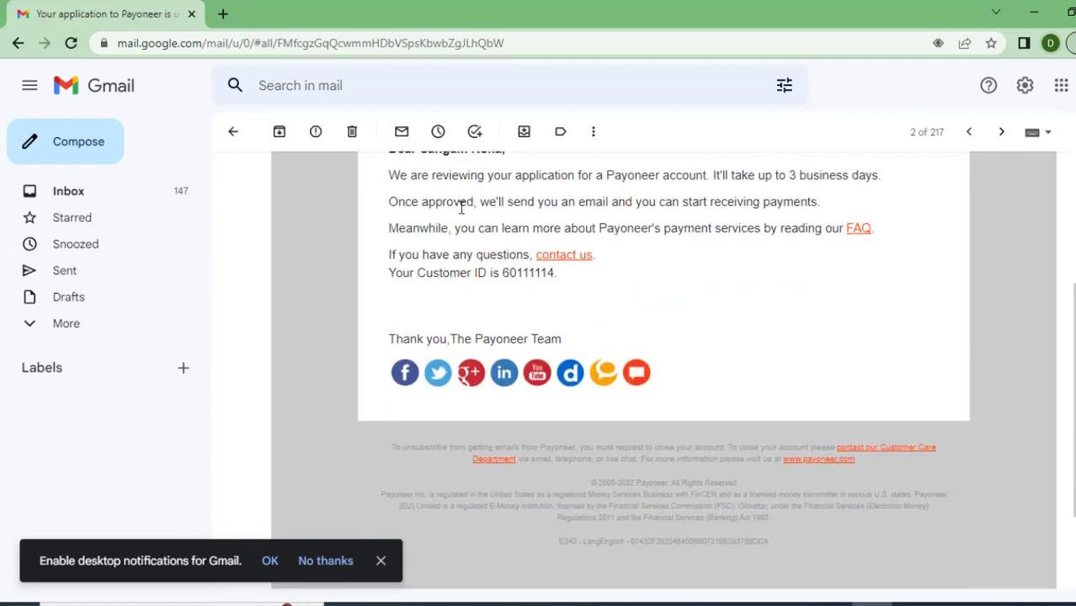
{"action": "scroll", "coordinate": [463, 222], "scroll_direction": "up", "scroll_amount": 1}
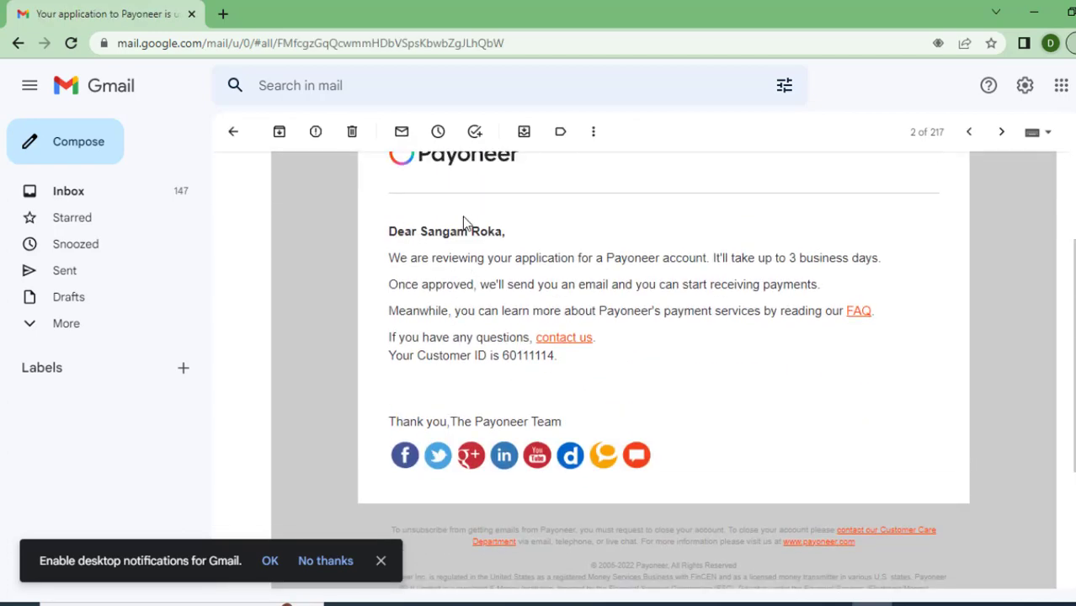
{"action": "left_click", "coordinate": [109, 193]}
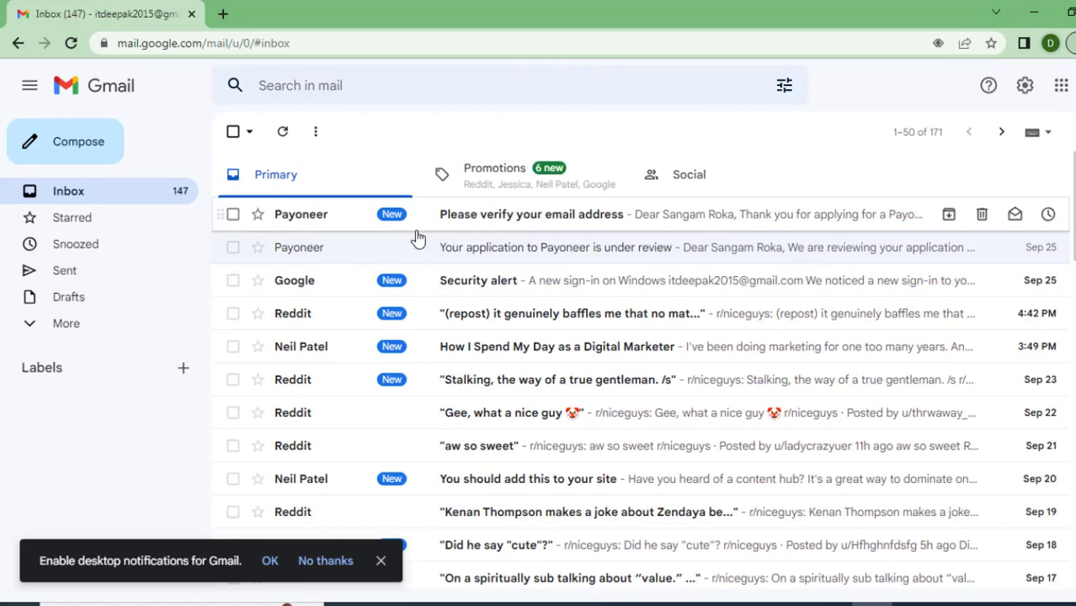
Open Payoneer's 'Please verify your email address' message and move Gmail into its own window.
{"action": "left_click", "coordinate": [477, 223]}
{"action": "scroll", "coordinate": [477, 236], "scroll_direction": "down", "scroll_amount": 2}
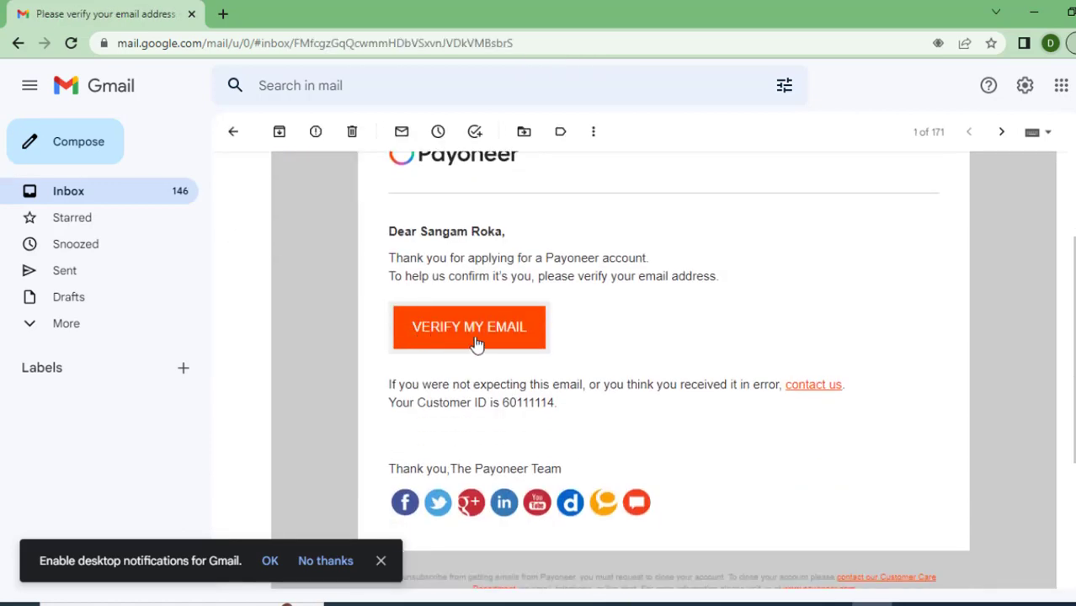
{"action": "left_click", "coordinate": [476, 341]}
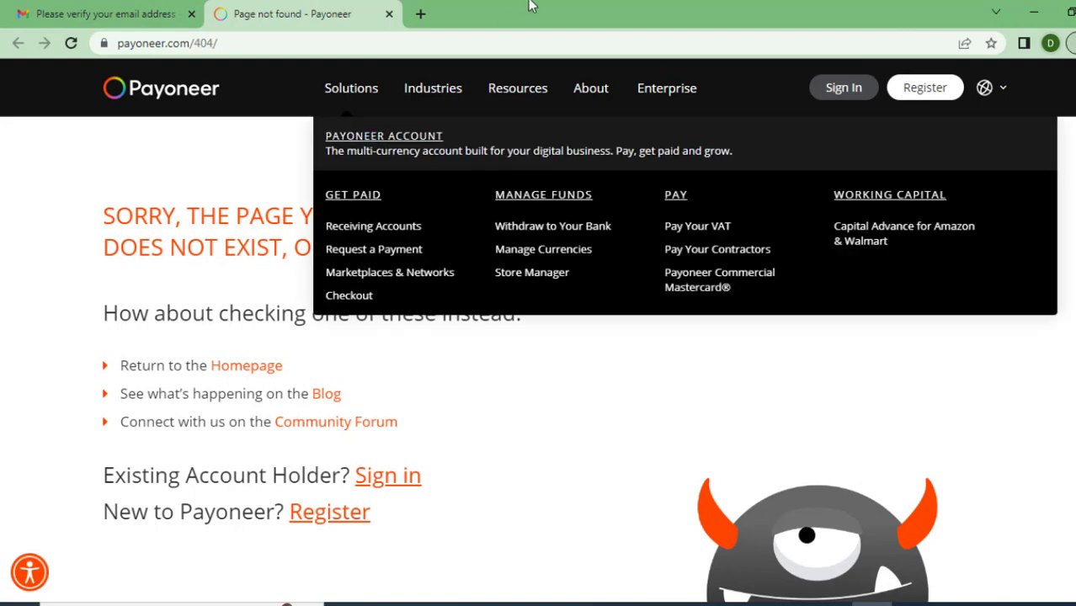
{"action": "left_click_drag", "start_coordinate": [537, 10], "coordinate": [612, 249]}
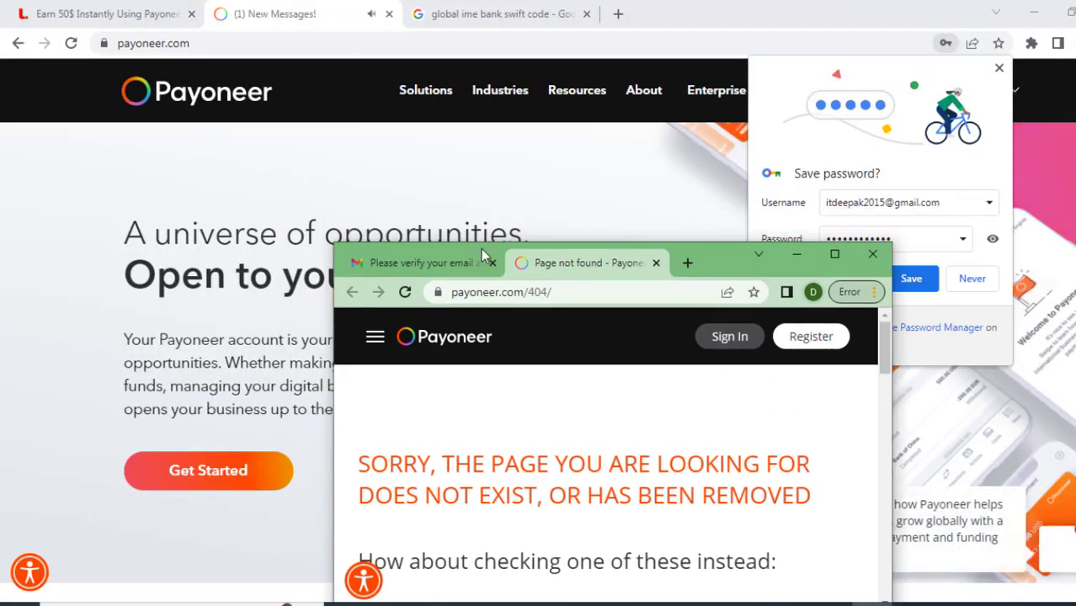
{"action": "left_click_drag", "start_coordinate": [416, 265], "coordinate": [573, 13]}
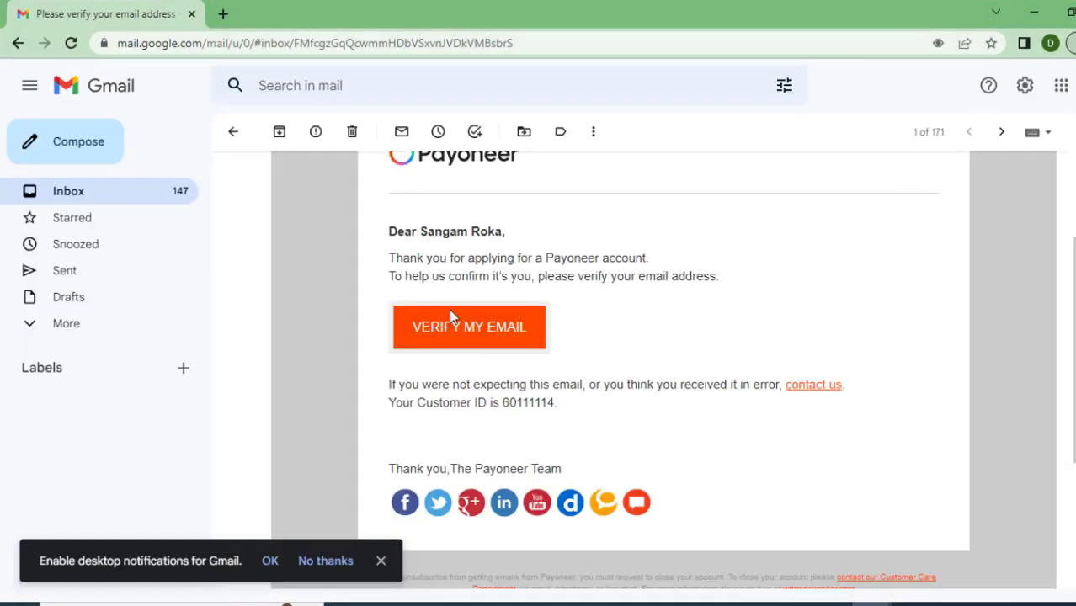
Verify the email via VERIFY MY EMAIL, check the Thank you page, then return to Gmail's Inbox.
{"action": "left_click", "coordinate": [469, 330]}
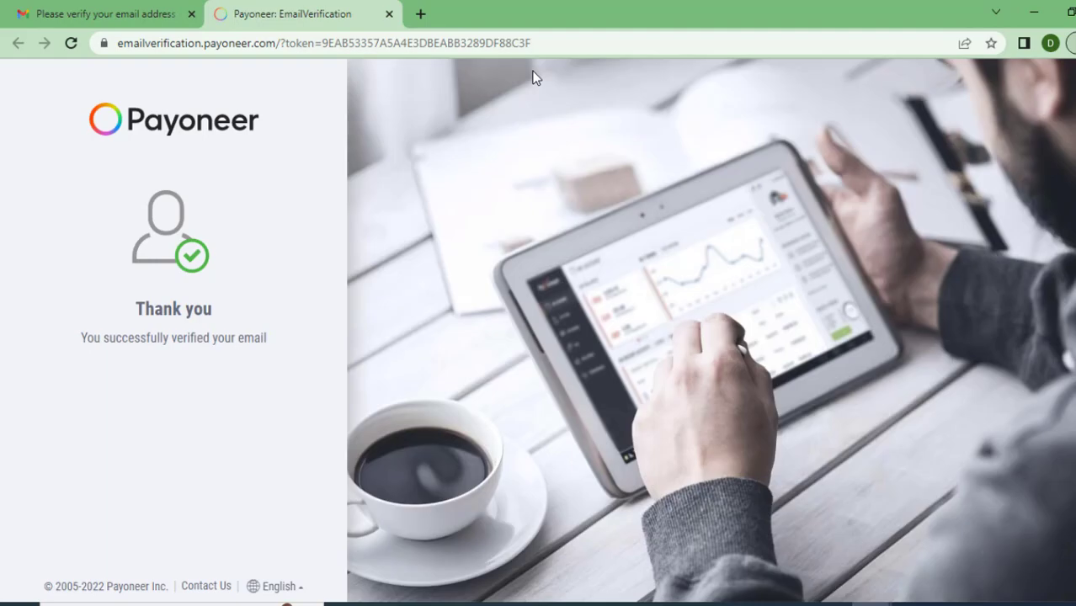
{"action": "left_click_drag", "start_coordinate": [98, 337], "coordinate": [267, 331]}
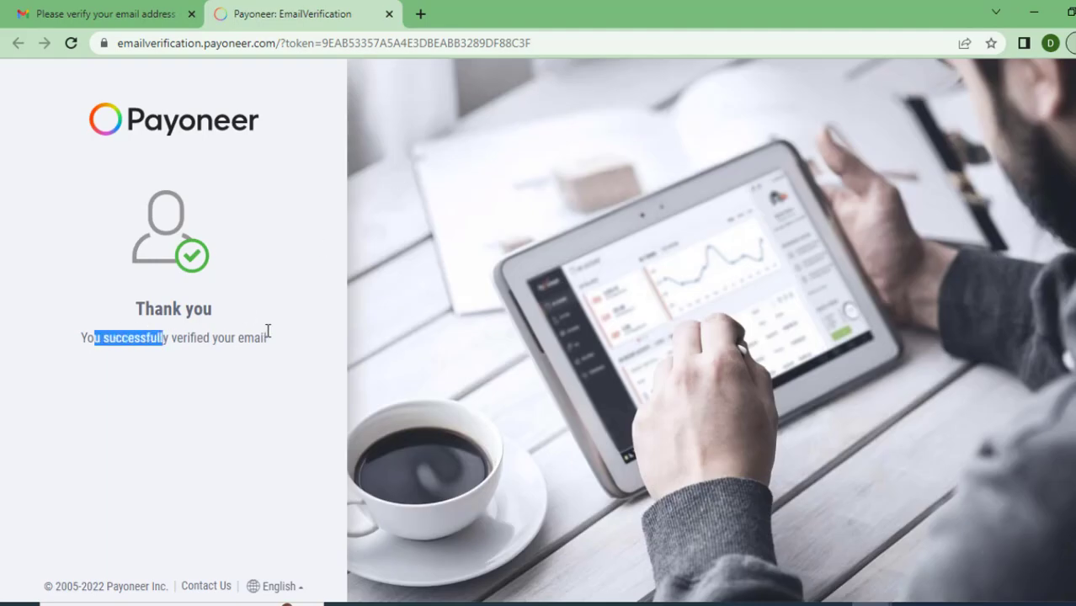
{"action": "left_click", "coordinate": [405, 230]}
{"action": "left_click", "coordinate": [163, 11]}
{"action": "left_click", "coordinate": [119, 202]}
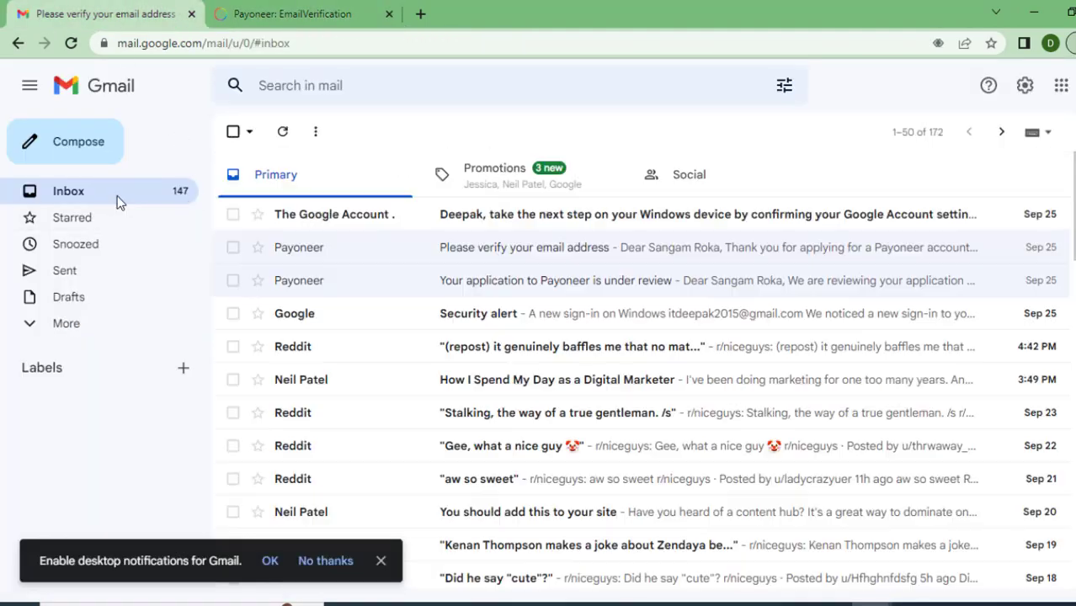
Close the Payoneer verification page and switch to the SWIFT code search tab.
{"action": "left_click", "coordinate": [70, 43]}
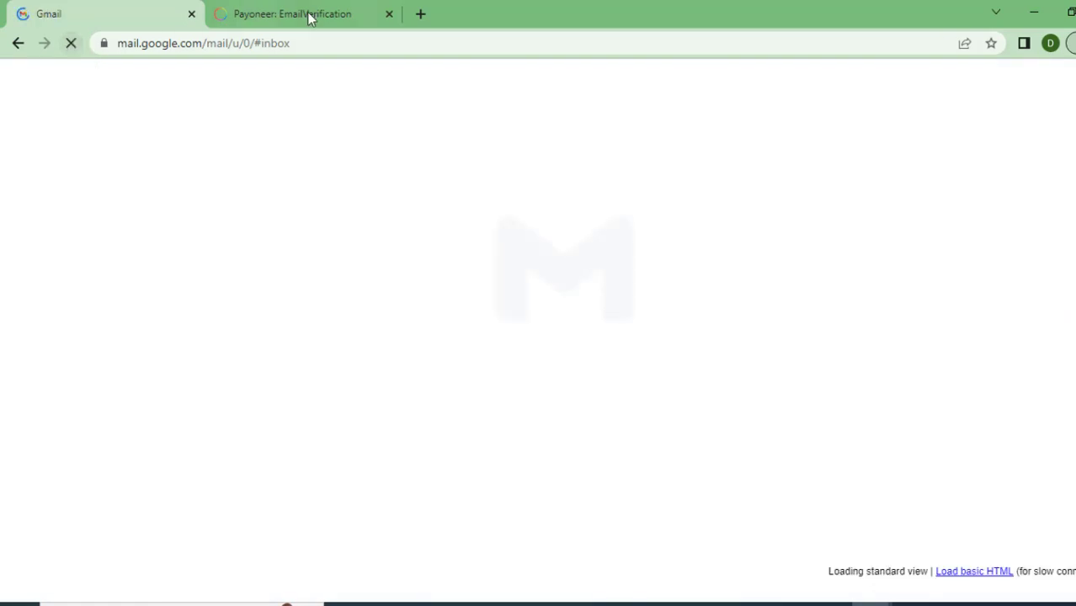
{"action": "left_click", "coordinate": [374, 14]}
{"action": "left_click", "coordinate": [390, 14]}
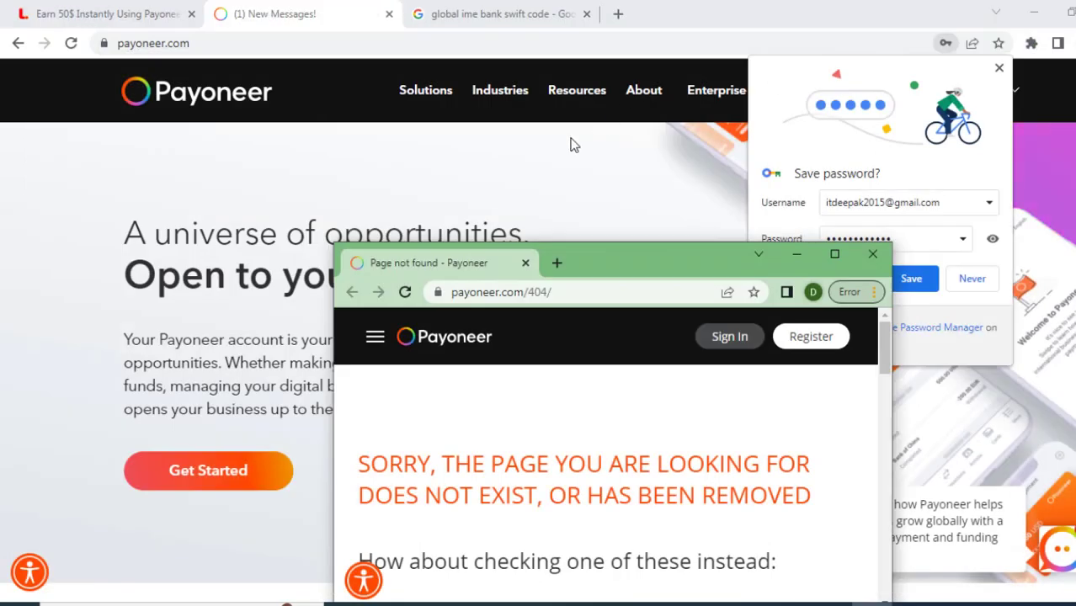
{"action": "left_click", "coordinate": [257, 140]}
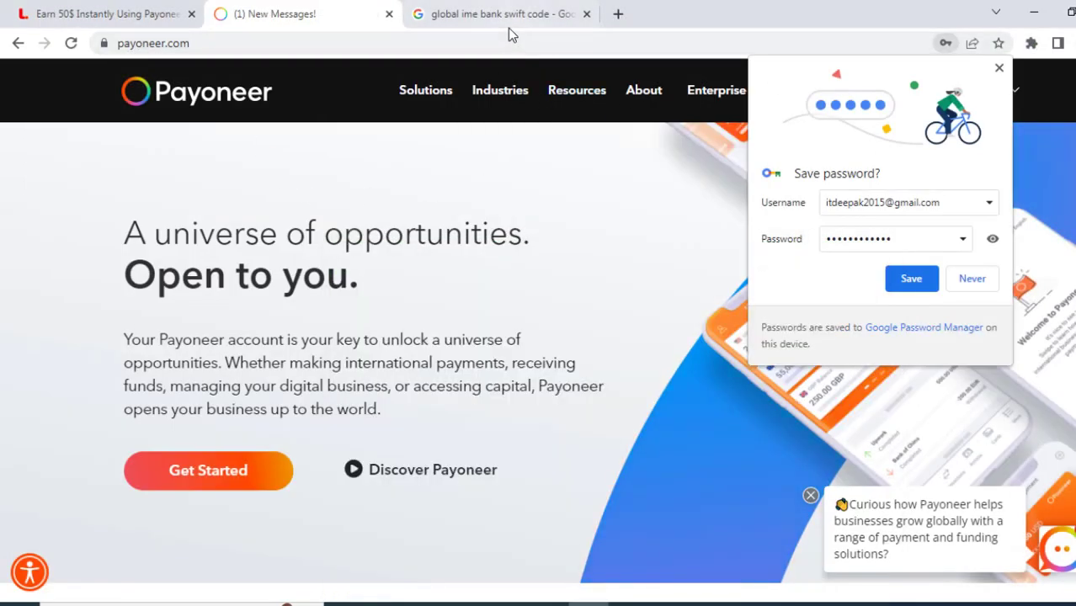
{"action": "left_click", "coordinate": [504, 15]}
Go to payoneer.com and open the Sign In page's email field.
{"action": "left_click", "coordinate": [495, 42]}
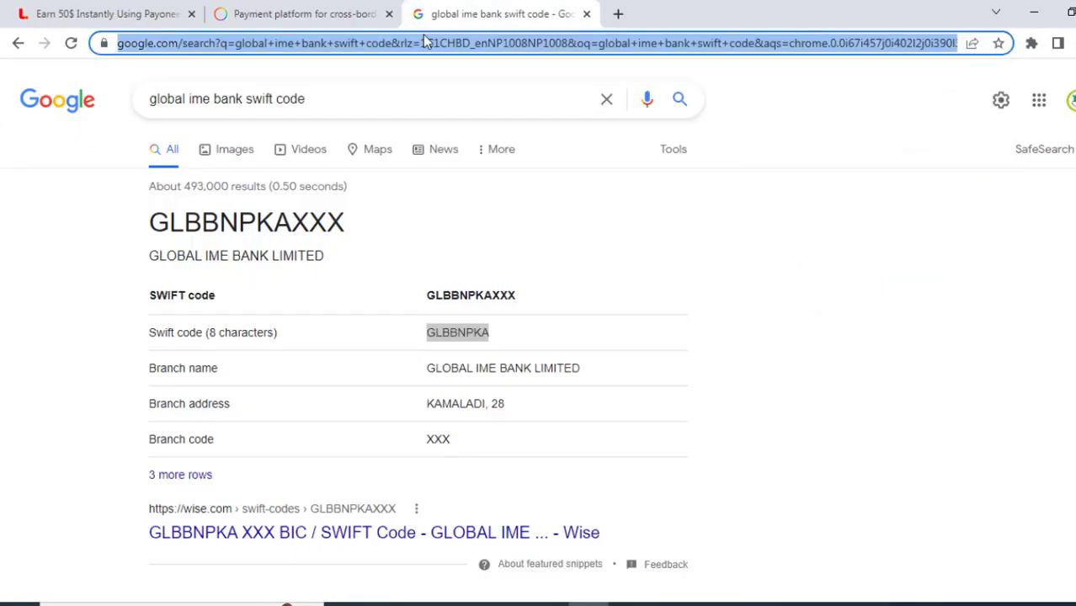
{"action": "type", "text": "payoneer"}
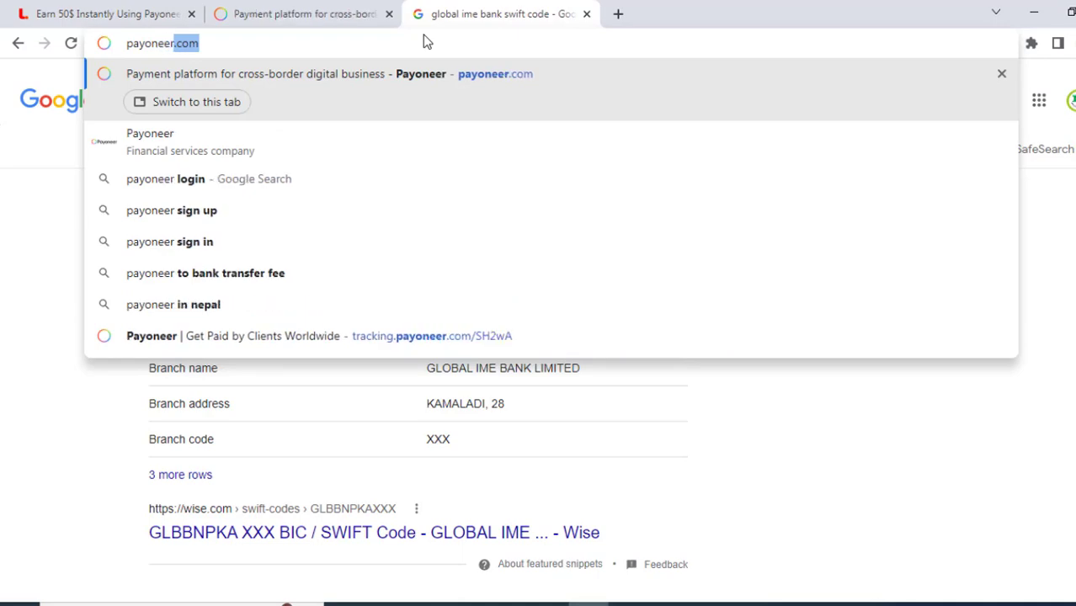
{"action": "key", "text": "Return"}
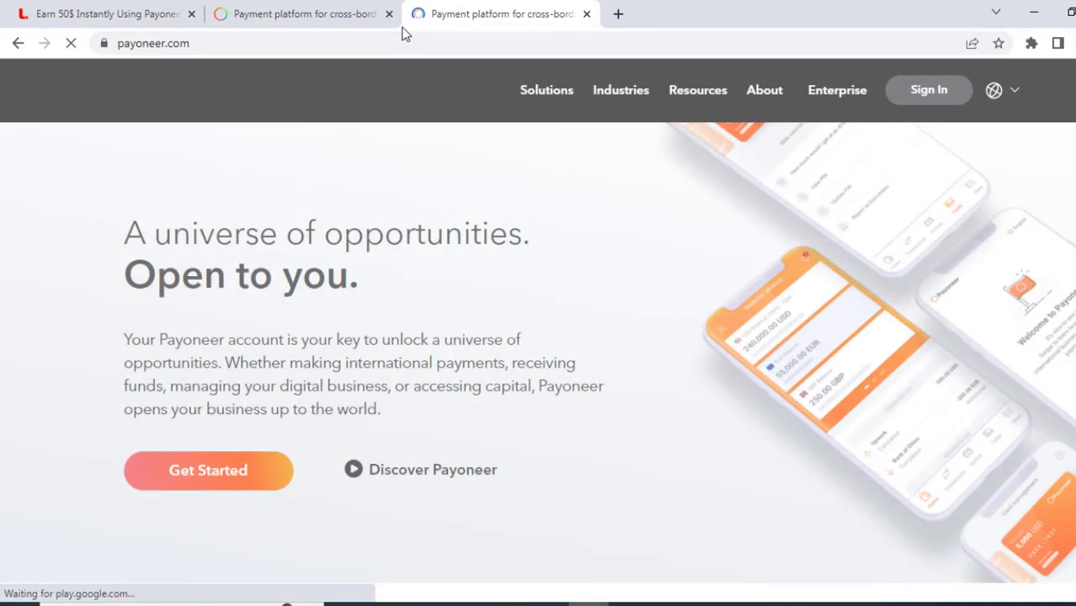
{"action": "left_click", "coordinate": [831, 92]}
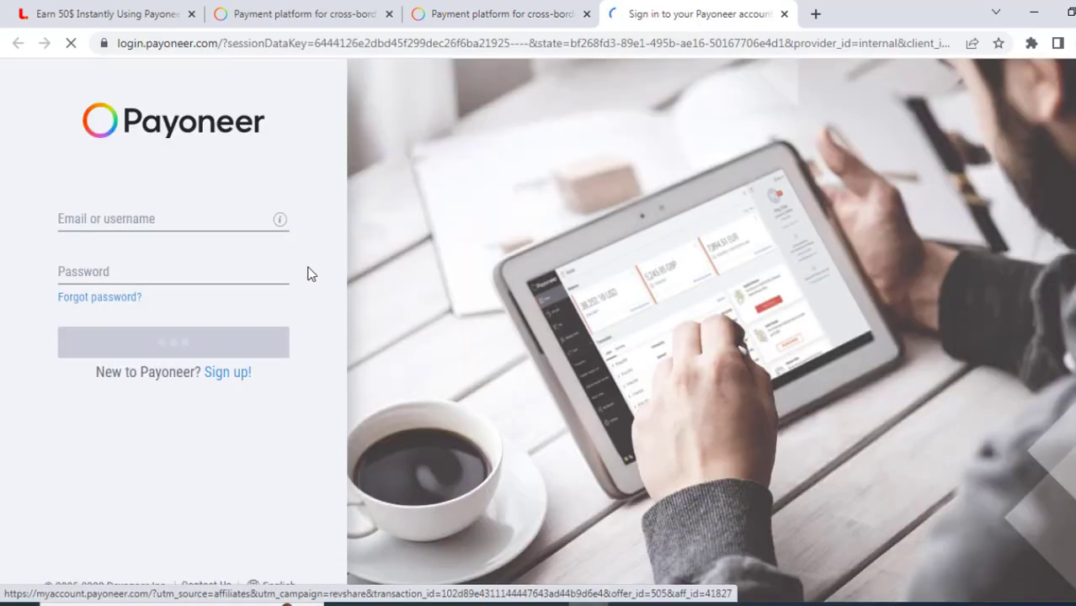
{"action": "left_click", "coordinate": [173, 221]}
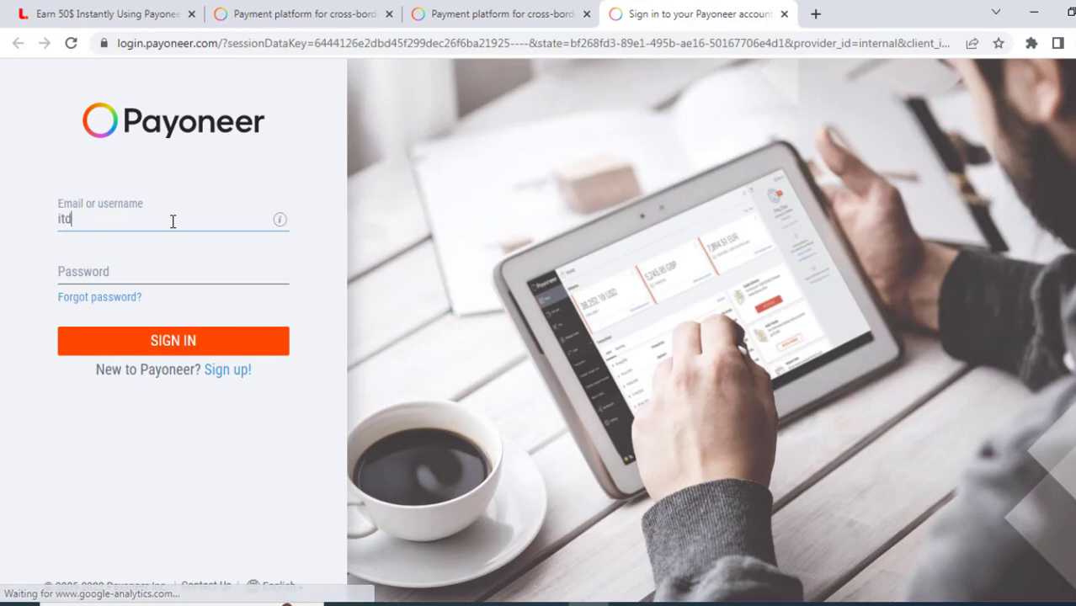
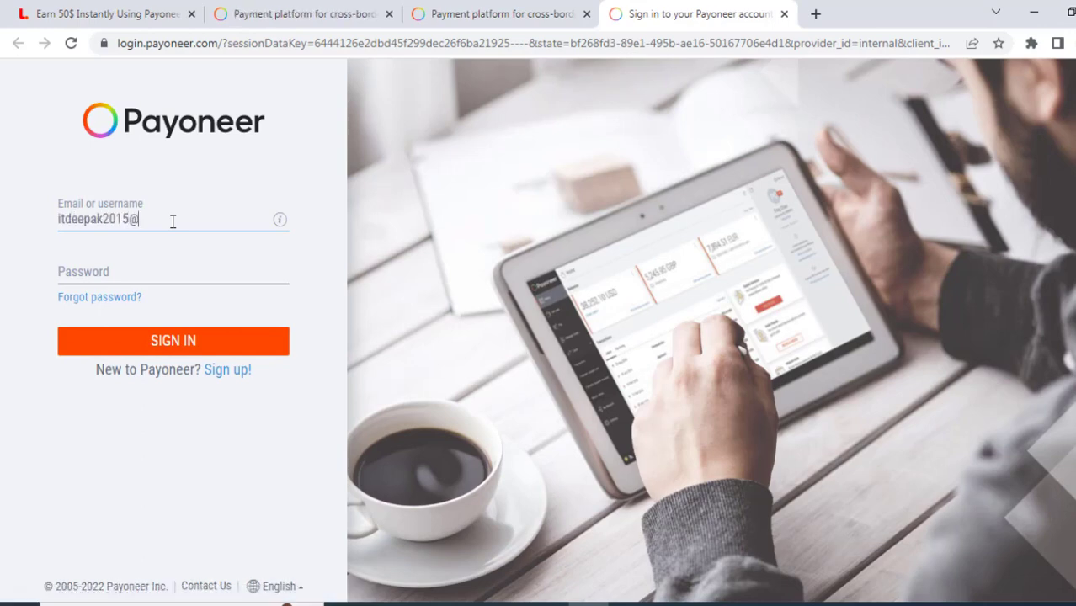
Sign in to Payoneer with the account's e-mail address and password.
{"action": "key", "text": "Tab"}
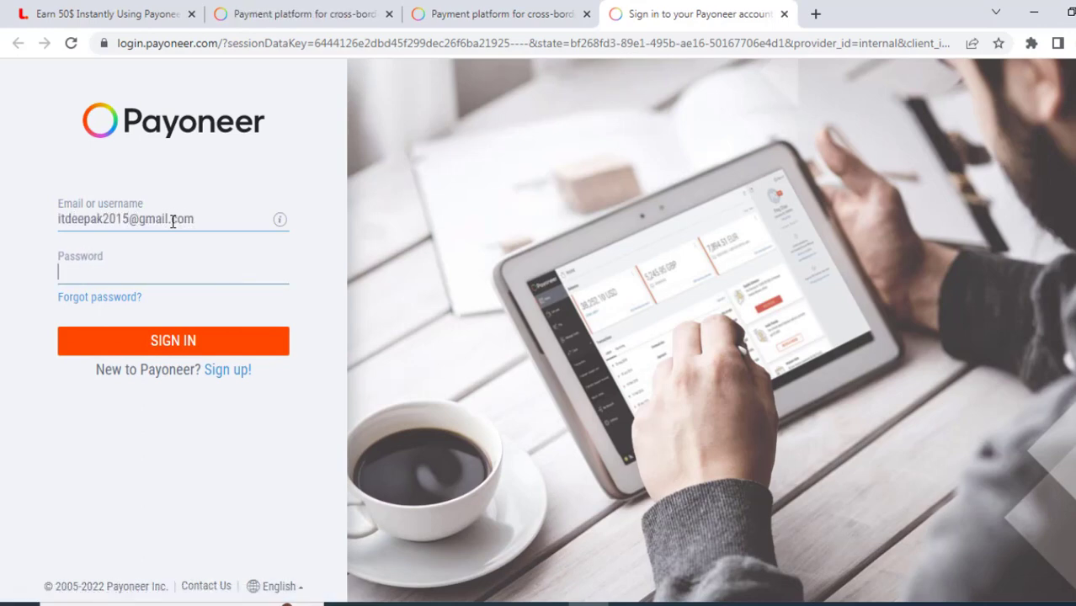
{"action": "type", "text": "••••••••••"}
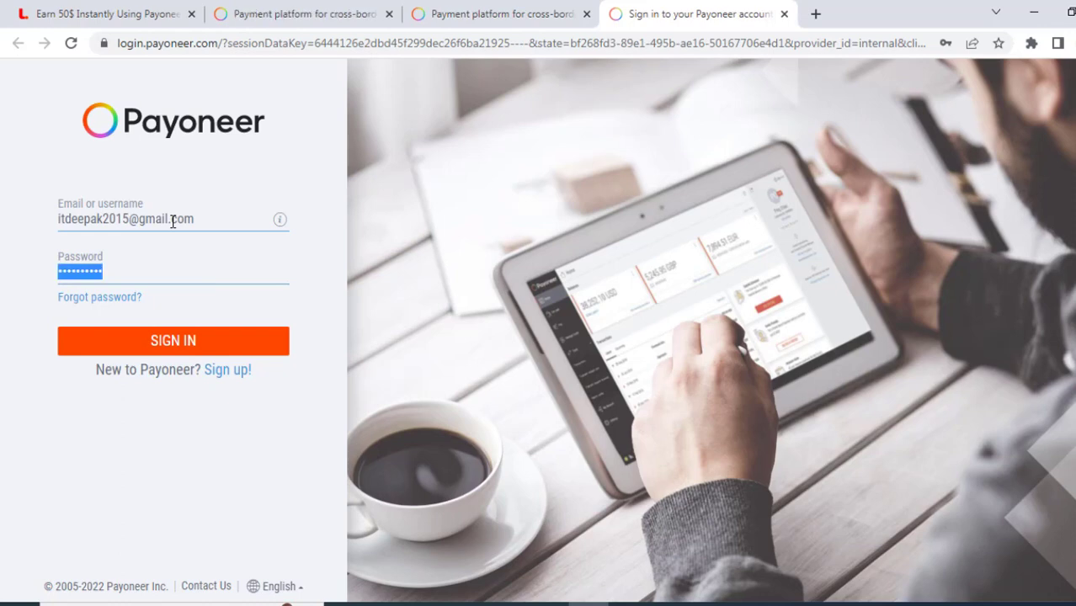
{"action": "type", "text": "•••••"}
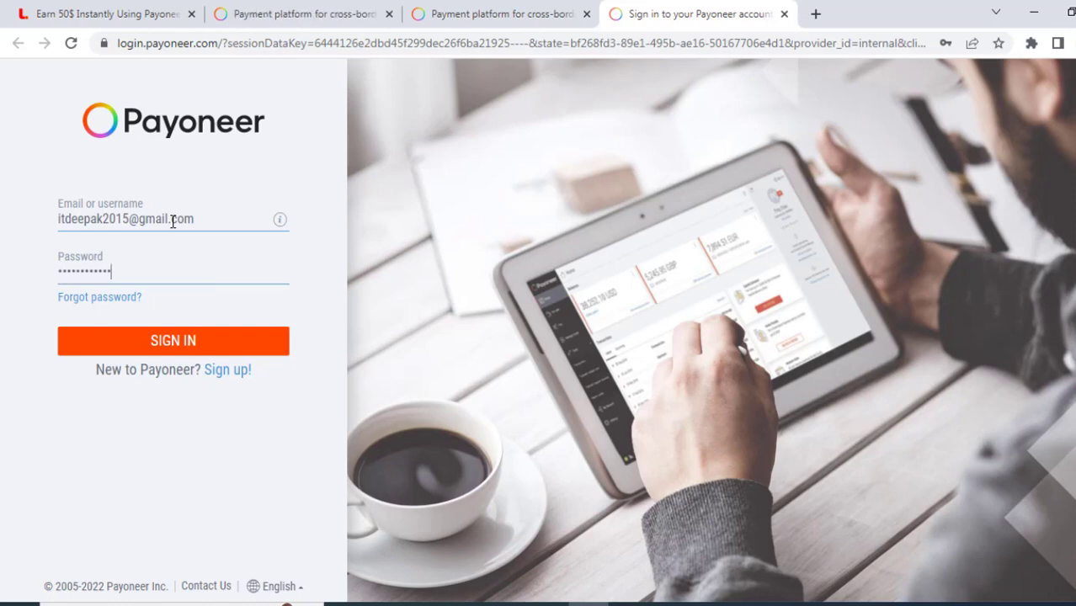
{"action": "key", "text": "Return"}
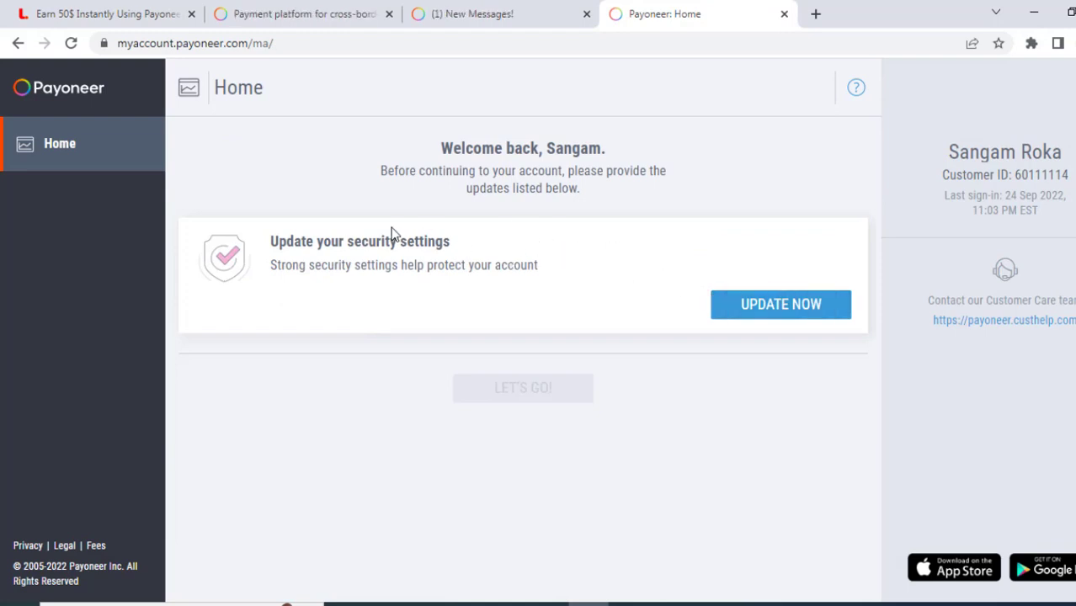
Start the security settings update with UPDATE NOW so a code is emailed.
{"action": "left_click_drag", "start_coordinate": [391, 236], "coordinate": [471, 266]}
{"action": "left_click", "coordinate": [752, 305]}
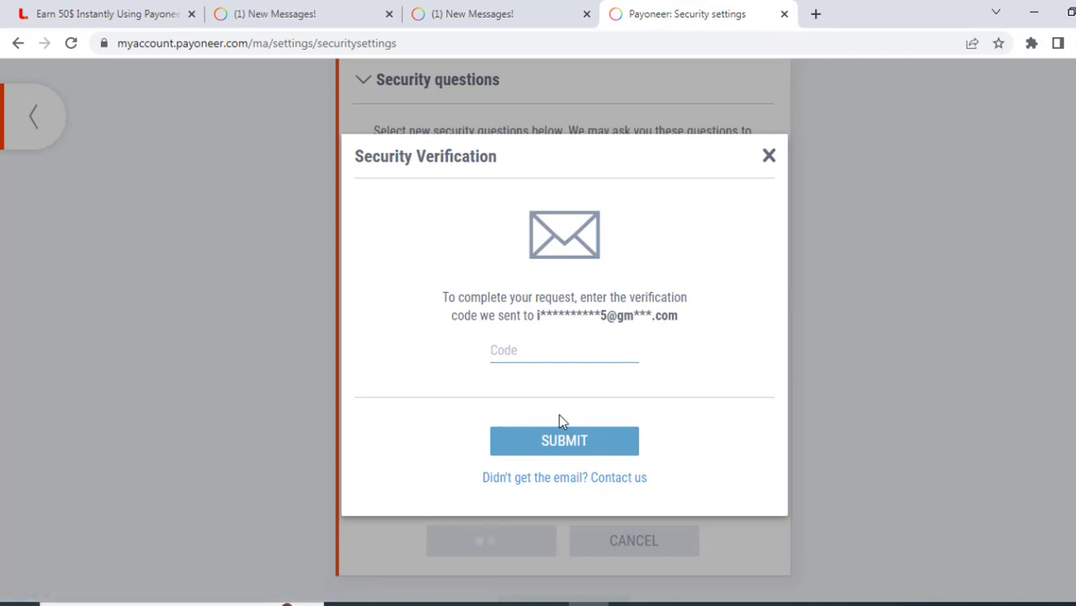
{"action": "left_click", "coordinate": [341, 15]}
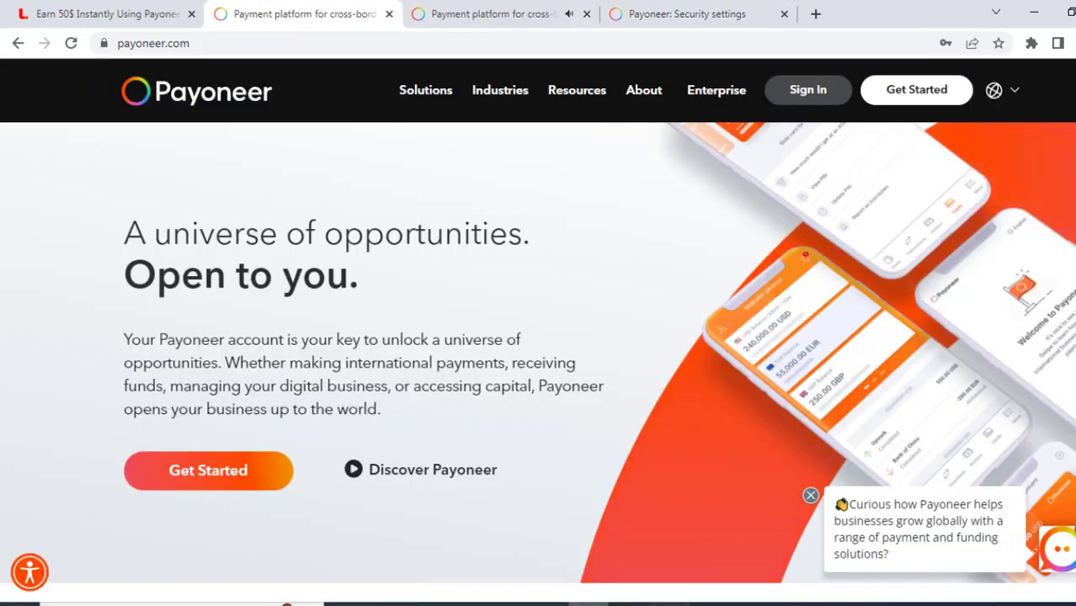
Open Gmail in the small Chrome window to retrieve the verification code.
{"action": "left_click", "coordinate": [857, 600]}
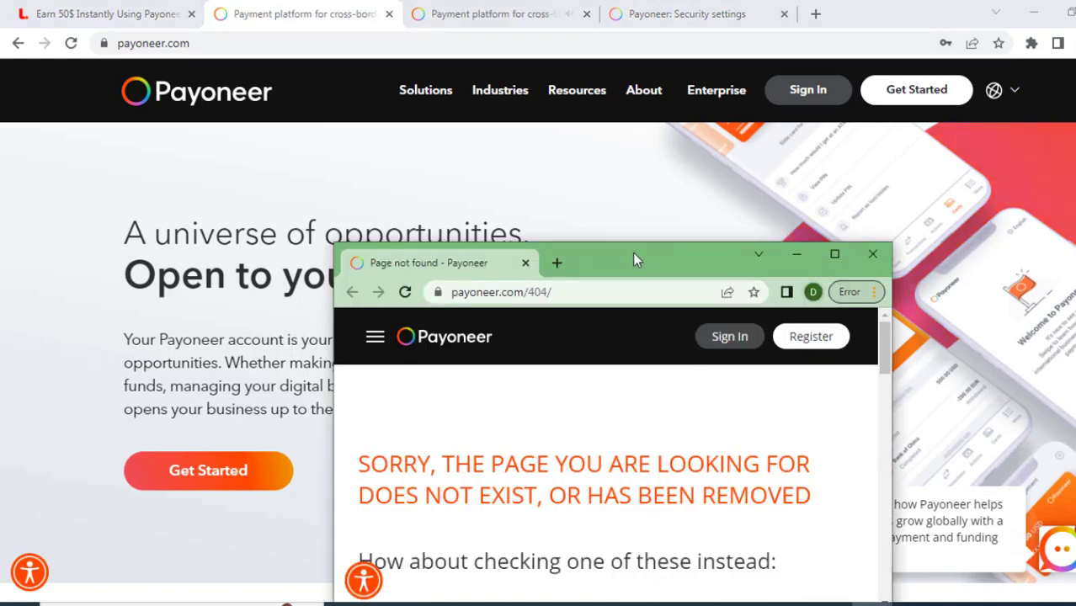
{"action": "left_click_drag", "start_coordinate": [636, 259], "coordinate": [538, 3]}
{"action": "left_click", "coordinate": [569, 290]}
{"action": "type", "text": "g"}
{"action": "key", "text": "Return"}
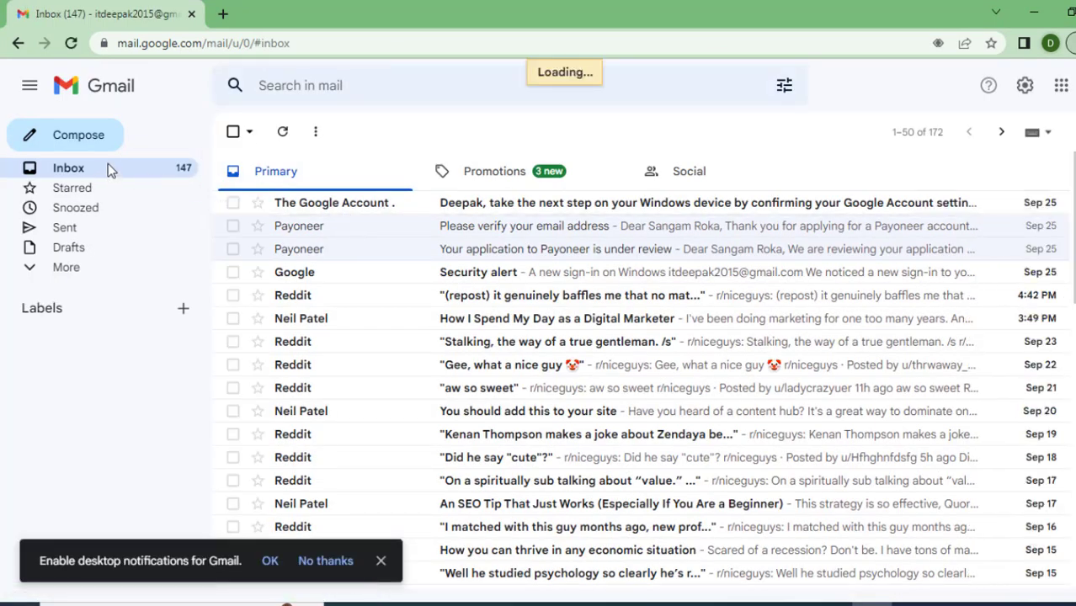
Reload Gmail and check the first inbox email for Payoneer's message.
{"action": "left_click", "coordinate": [71, 43]}
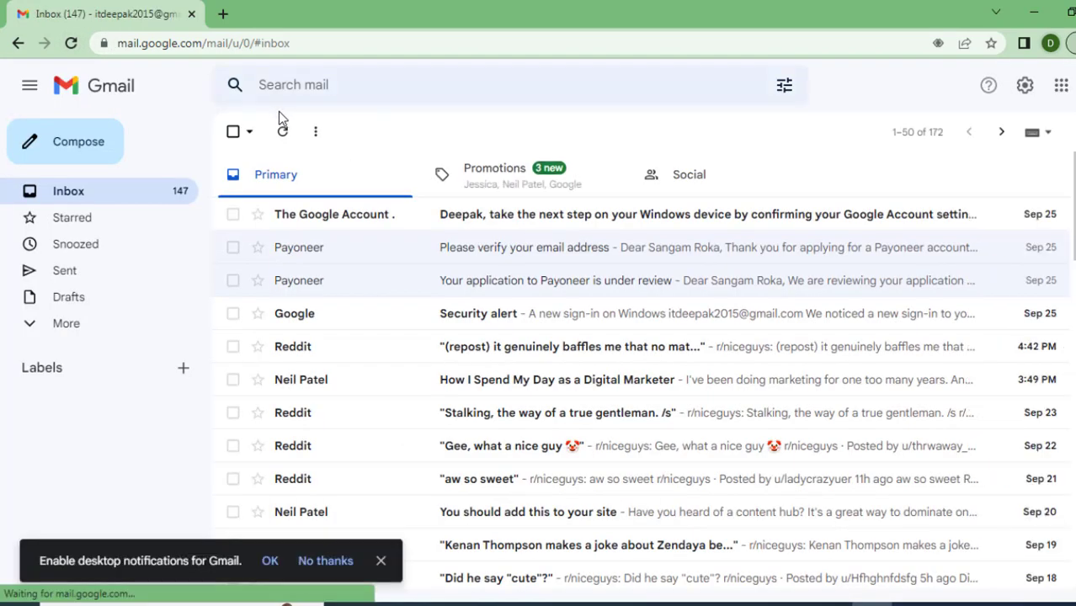
{"action": "left_click", "coordinate": [496, 217]}
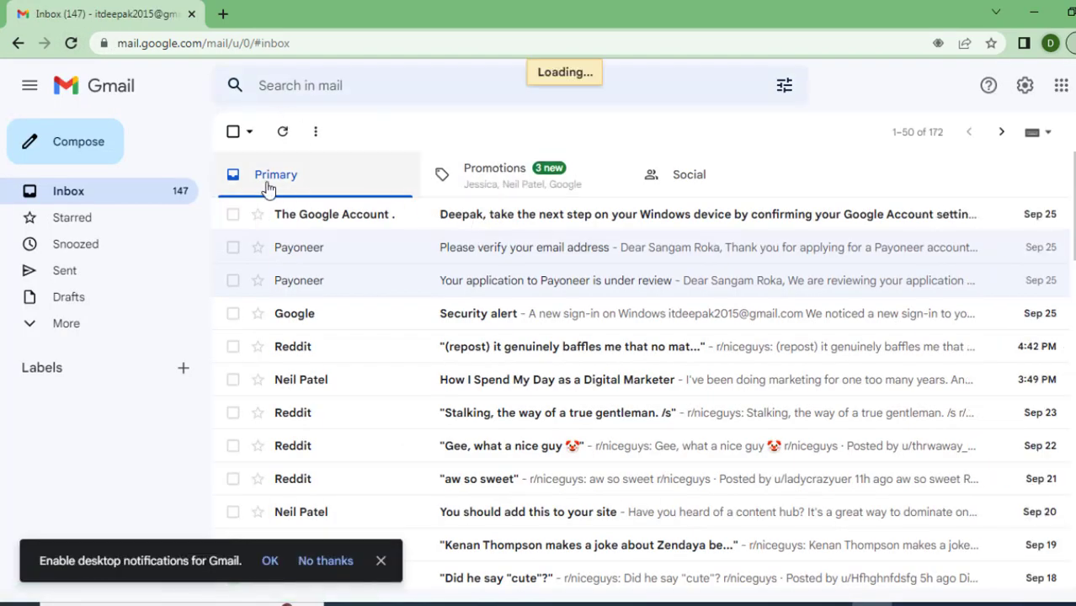
{"action": "left_click", "coordinate": [81, 196]}
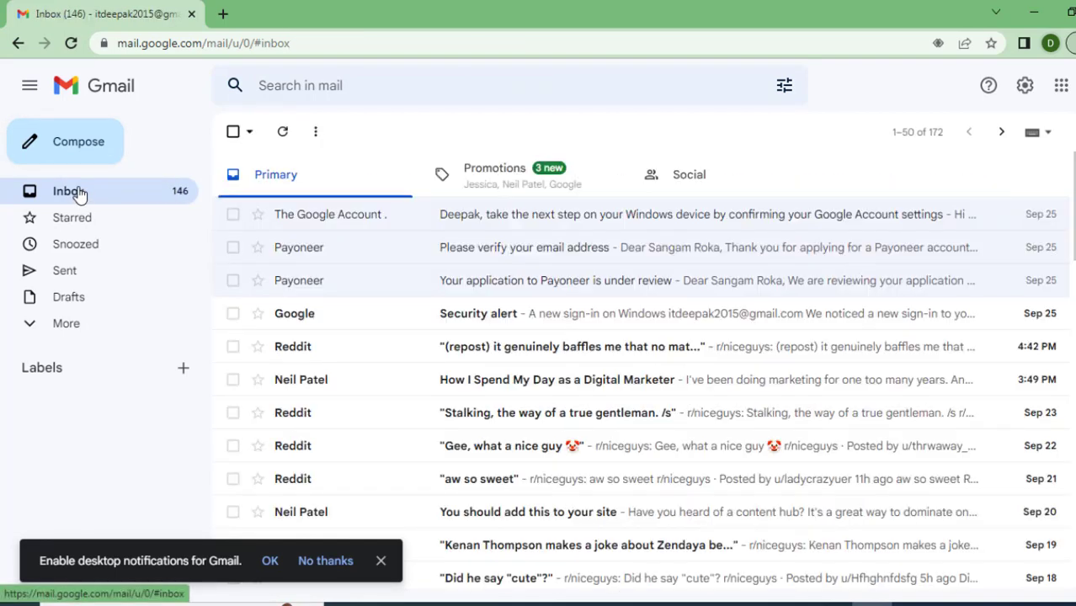
{"action": "left_click", "coordinate": [73, 46]}
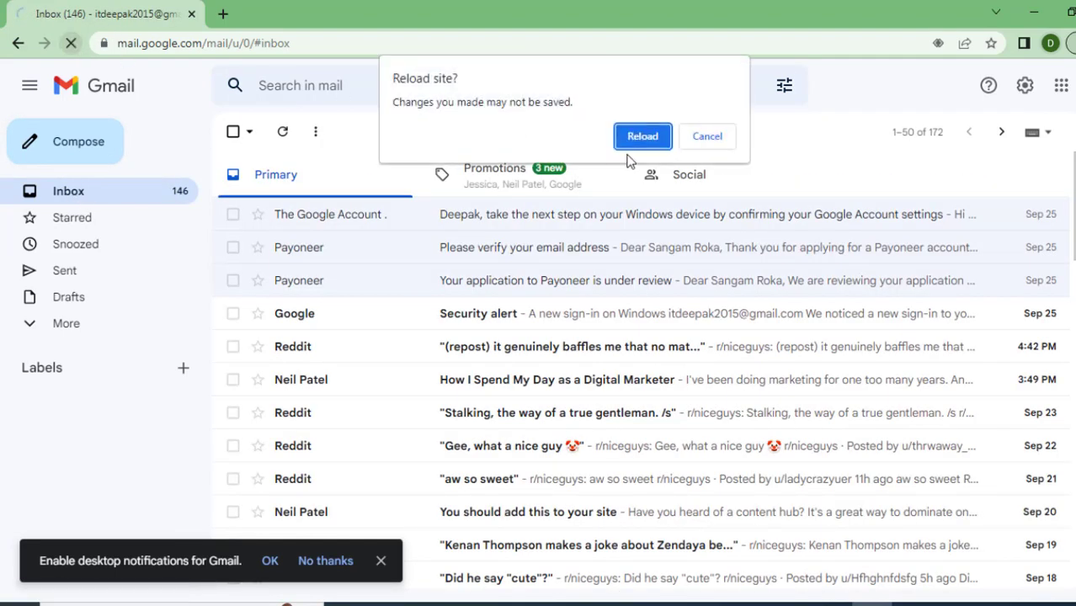
{"action": "left_click", "coordinate": [642, 136]}
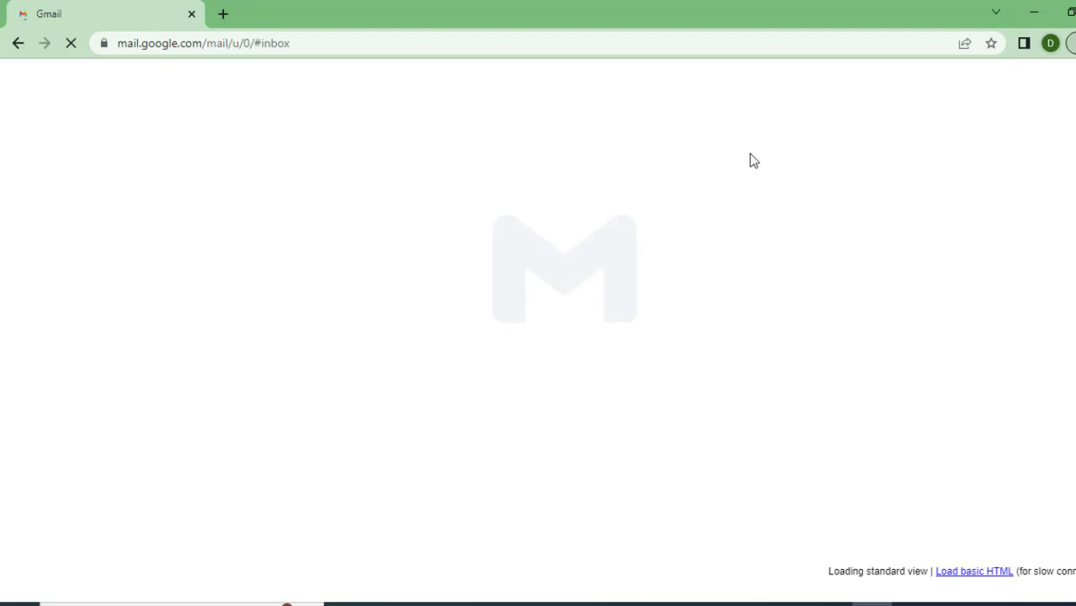
{"action": "left_click", "coordinate": [1050, 44]}
{"action": "left_click", "coordinate": [1050, 44]}
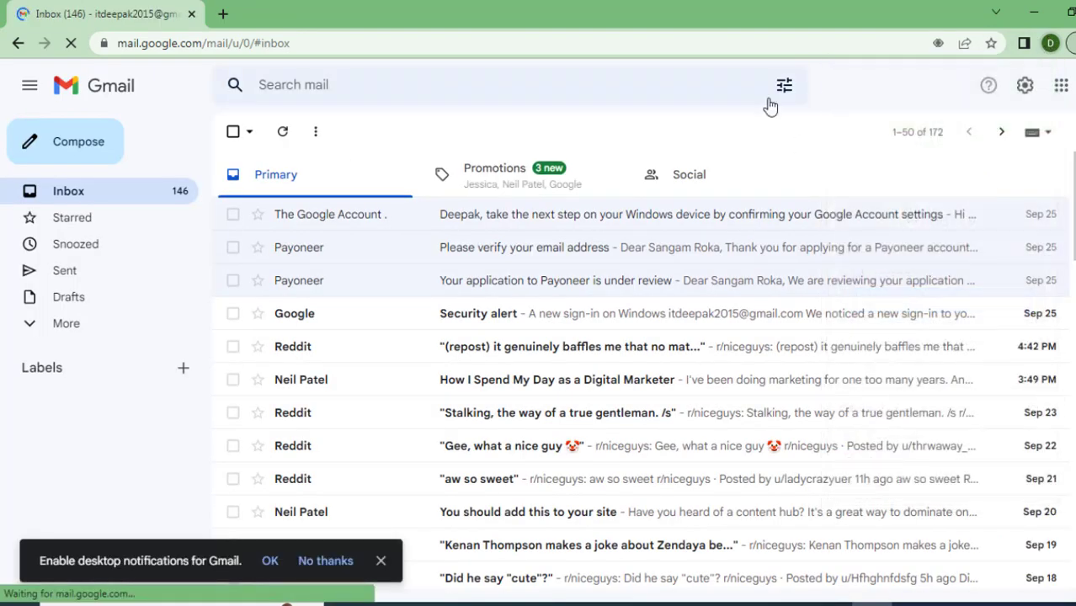
Look through the Promotions, Primary and All Mail views, then reload Gmail for new messages.
{"action": "left_click", "coordinate": [648, 173]}
{"action": "left_click", "coordinate": [563, 179]}
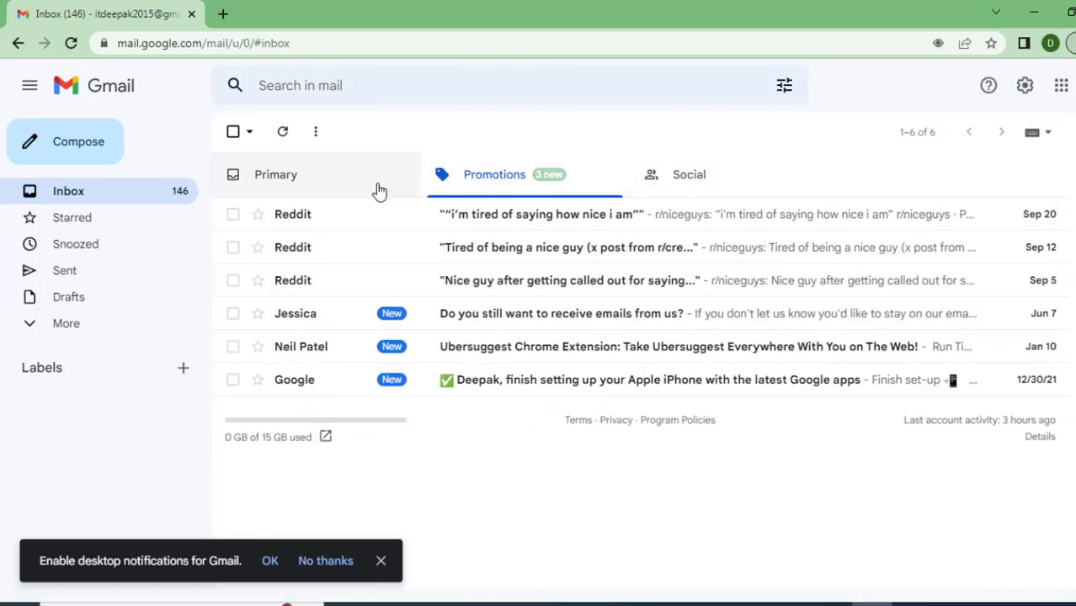
{"action": "left_click", "coordinate": [379, 192]}
{"action": "left_click", "coordinate": [52, 327]}
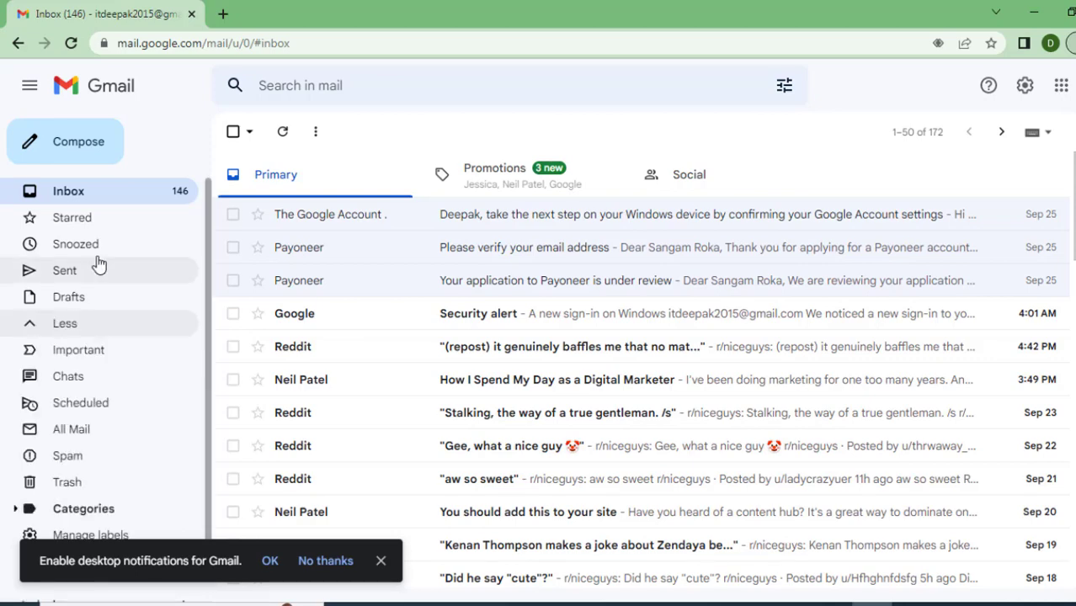
{"action": "scroll", "coordinate": [100, 265], "scroll_direction": "down", "scroll_amount": 2}
{"action": "left_click", "coordinate": [87, 363]}
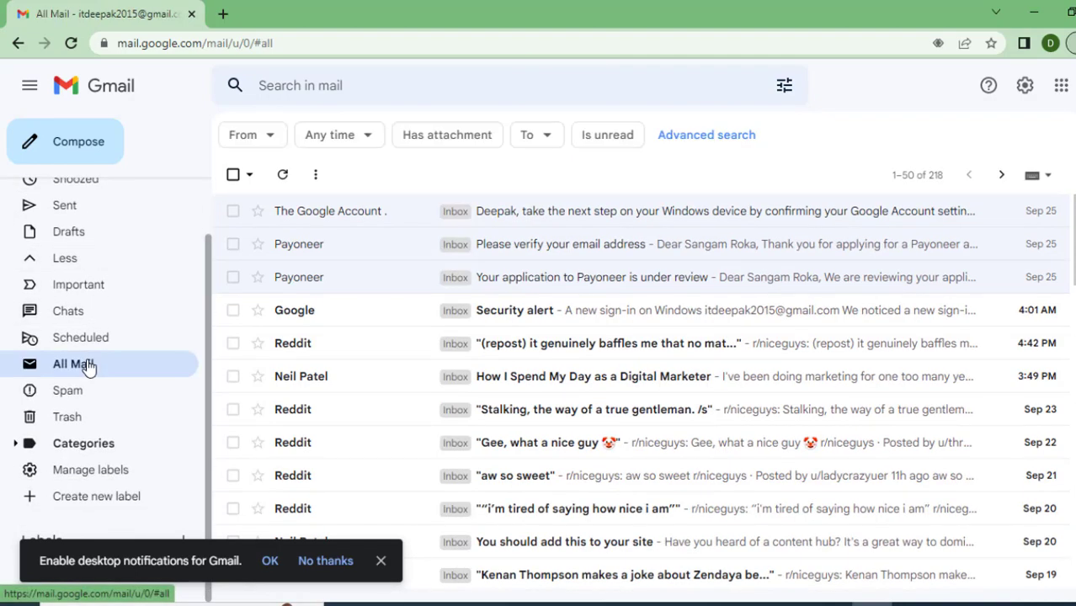
{"action": "left_click", "coordinate": [71, 43]}
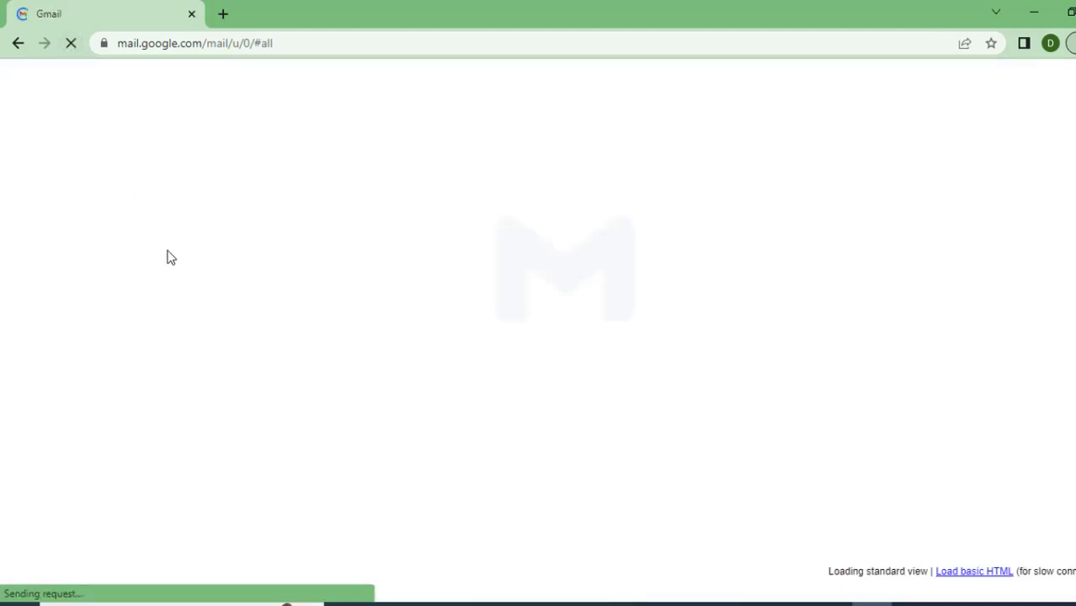
Shrink the Gmail window and bring Payoneer's Security settings page back to the front.
{"action": "left_click_drag", "start_coordinate": [353, 7], "coordinate": [711, 263]}
{"action": "left_click", "coordinate": [547, 8]}
{"action": "left_click", "coordinate": [682, 7]}
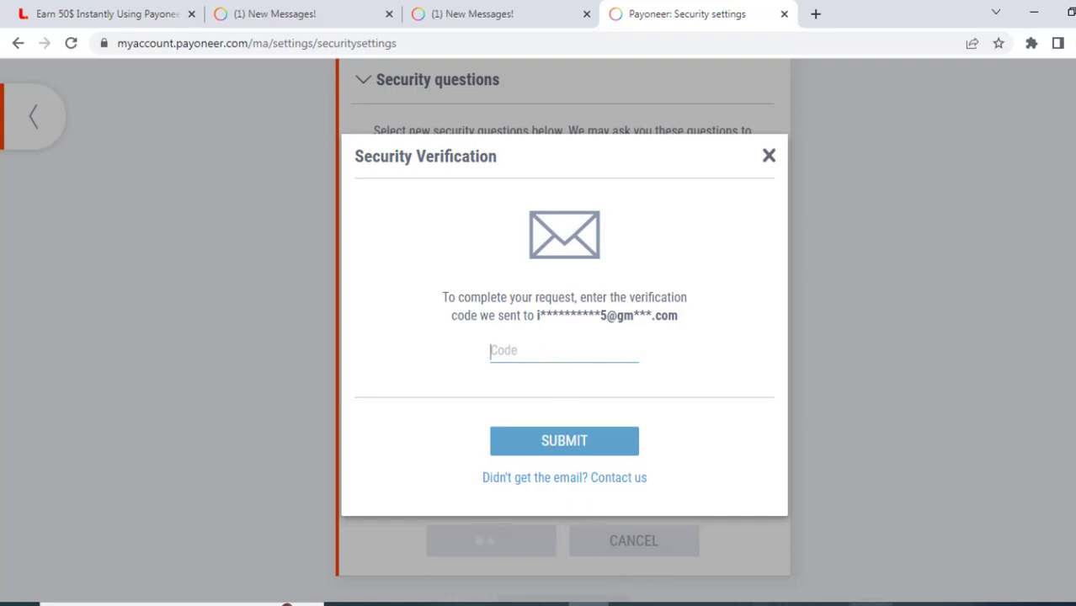
Maximize Gmail and open the 'Your verification code from Payoneer' email from the Inbox.
{"action": "left_click", "coordinate": [871, 604]}
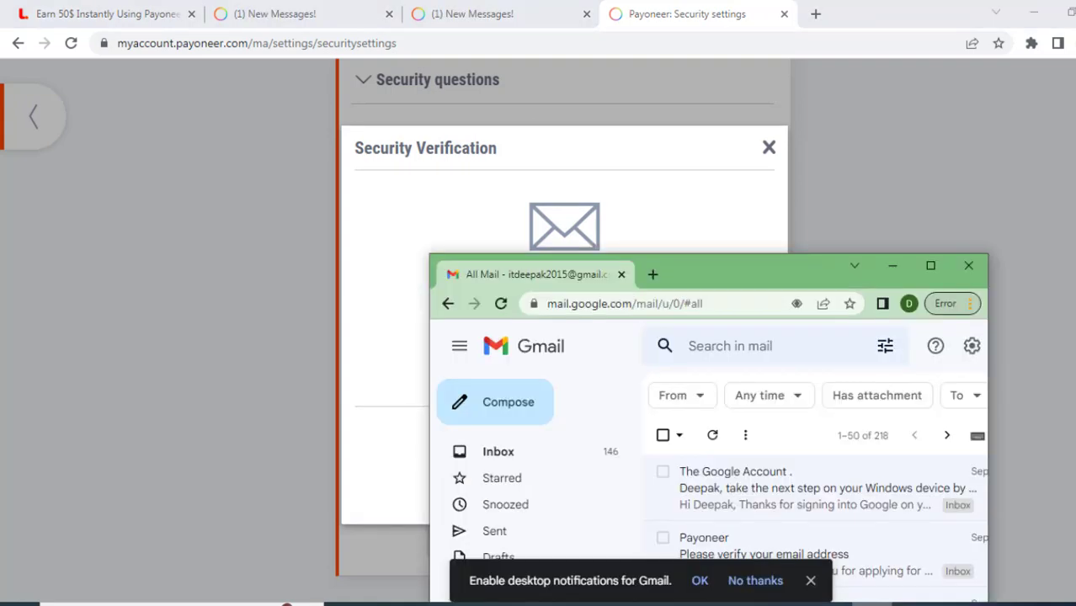
{"action": "double_click", "coordinate": [701, 279]}
{"action": "left_click", "coordinate": [90, 192]}
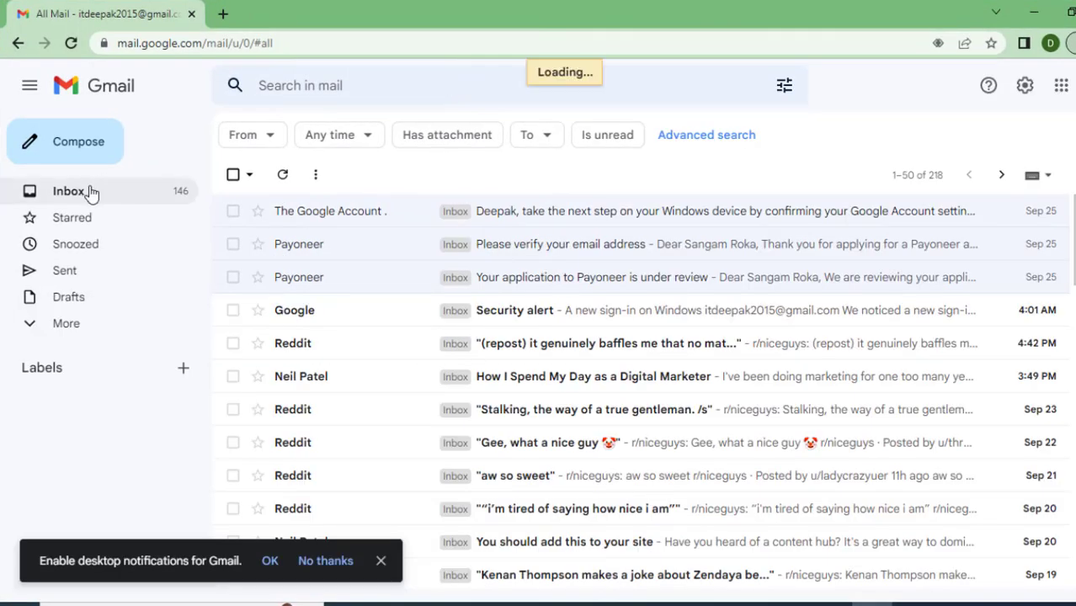
{"action": "left_click", "coordinate": [476, 211]}
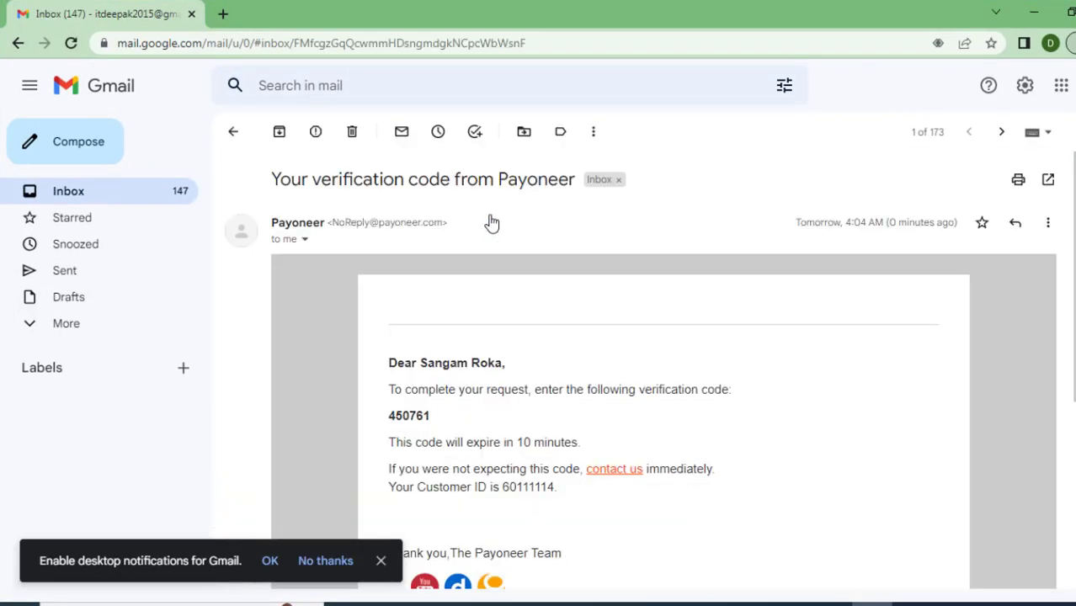
{"action": "scroll", "coordinate": [471, 353], "scroll_direction": "down", "scroll_amount": 1}
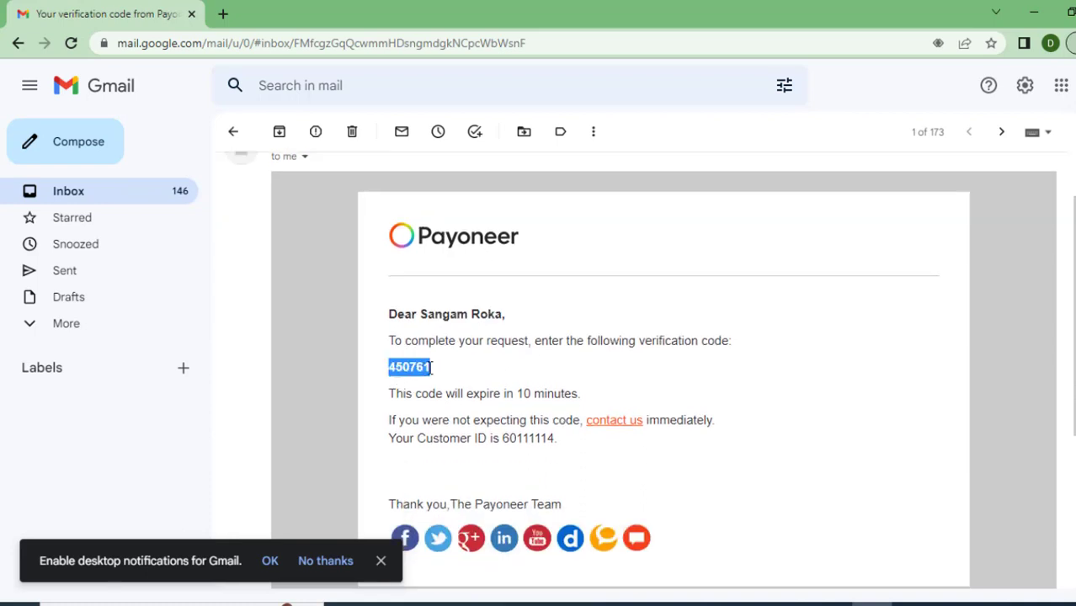
Enter the emailed six-digit verification code in Payoneer, submit it, and continue to the Home dashboard.
{"action": "left_click", "coordinate": [1035, 14]}
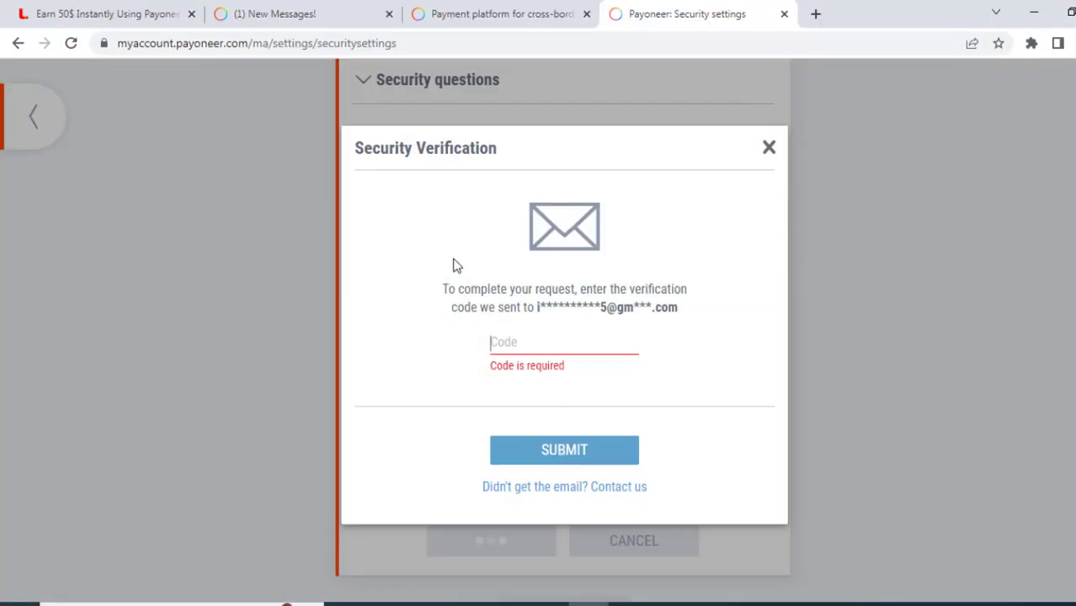
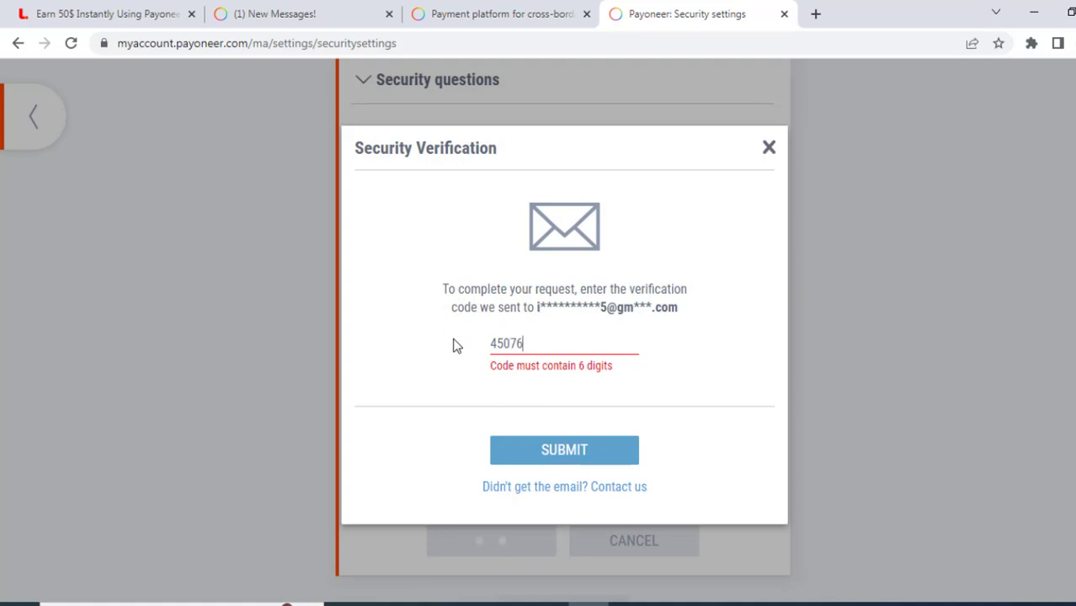
{"action": "left_click", "coordinate": [586, 450]}
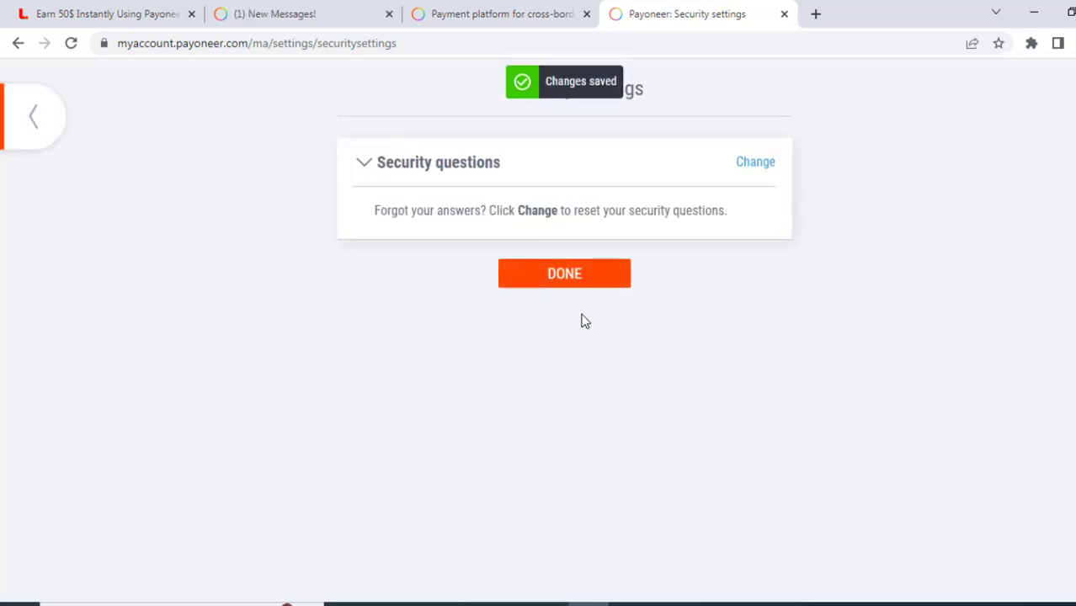
{"action": "left_click", "coordinate": [576, 284]}
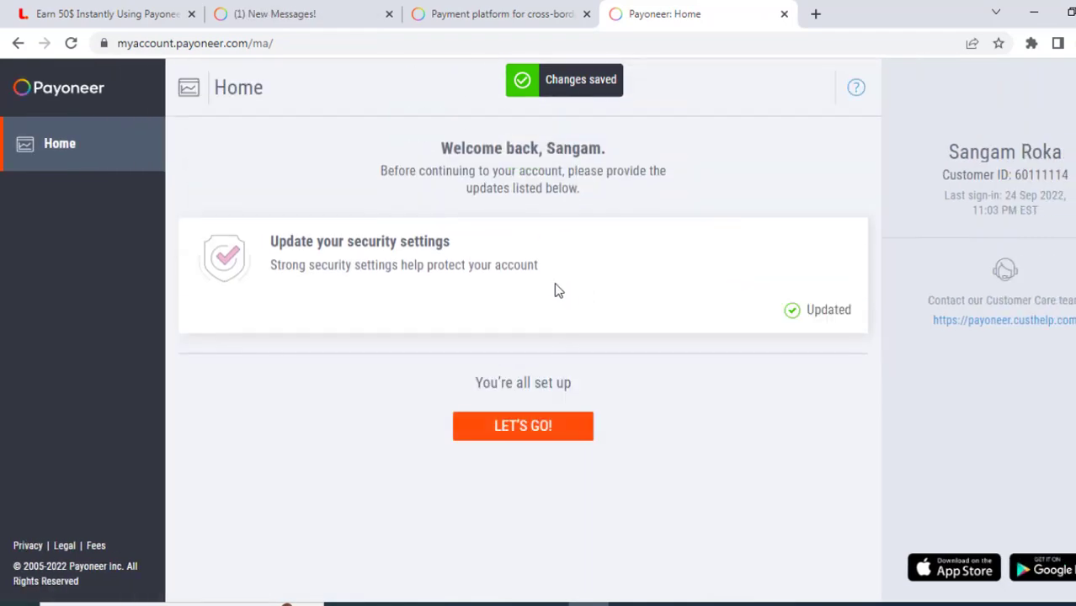
{"action": "left_click", "coordinate": [534, 427]}
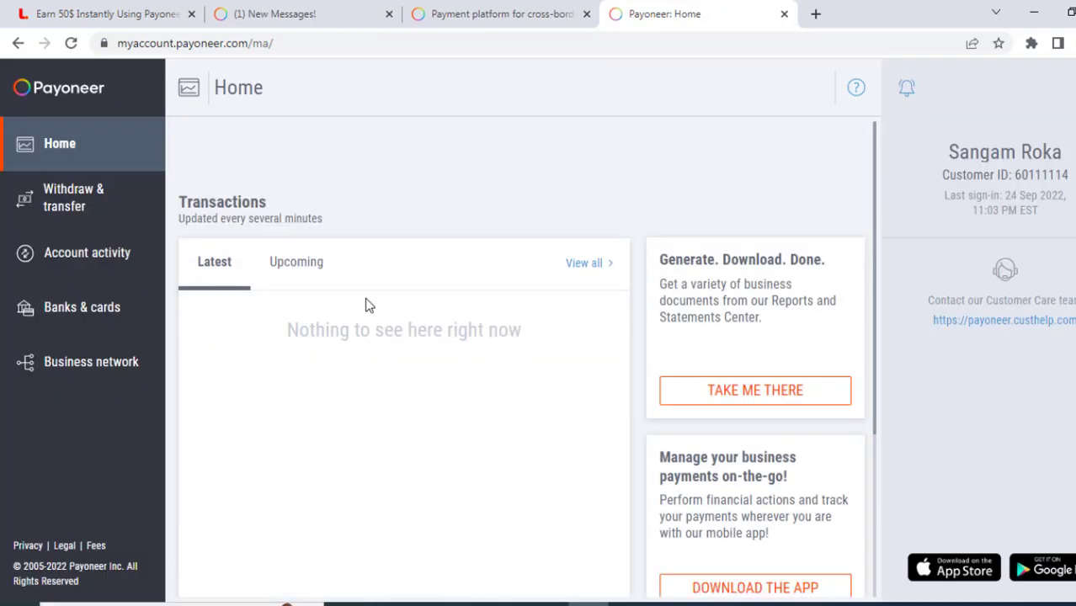
Browse the Withdraw & transfer, Account activity and Banks & cards sections.
{"action": "scroll", "coordinate": [368, 246], "scroll_direction": "down", "scroll_amount": 3}
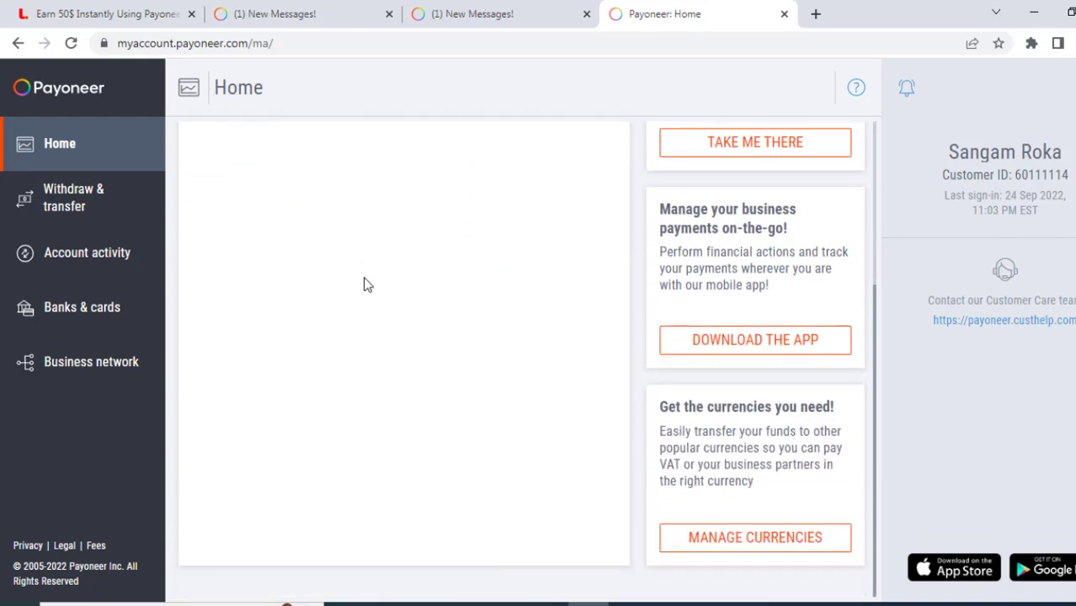
{"action": "scroll", "coordinate": [363, 284], "scroll_direction": "up", "scroll_amount": 3}
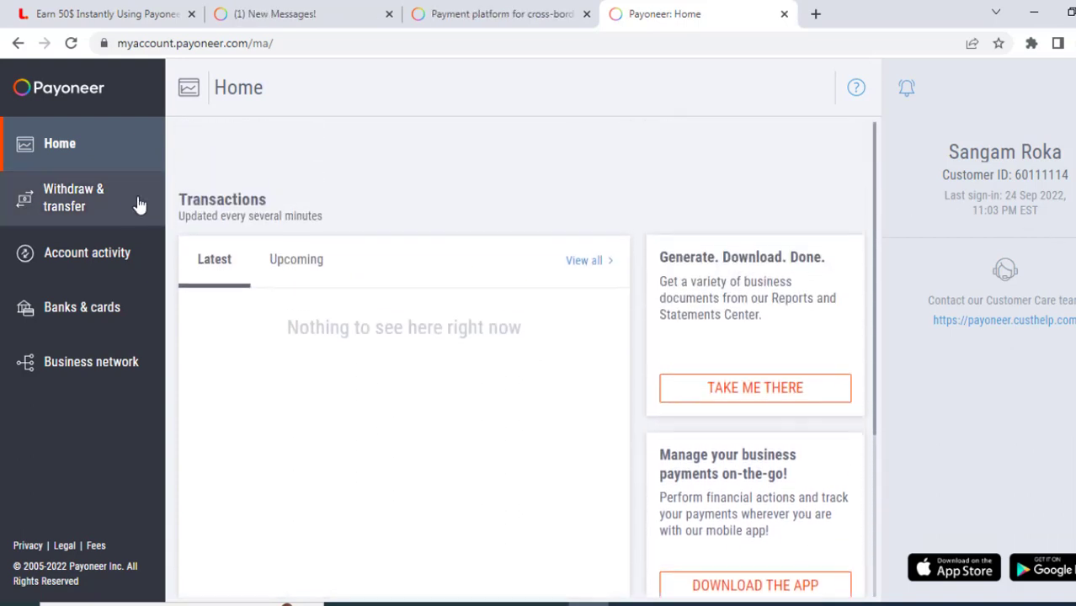
{"action": "left_click", "coordinate": [80, 200]}
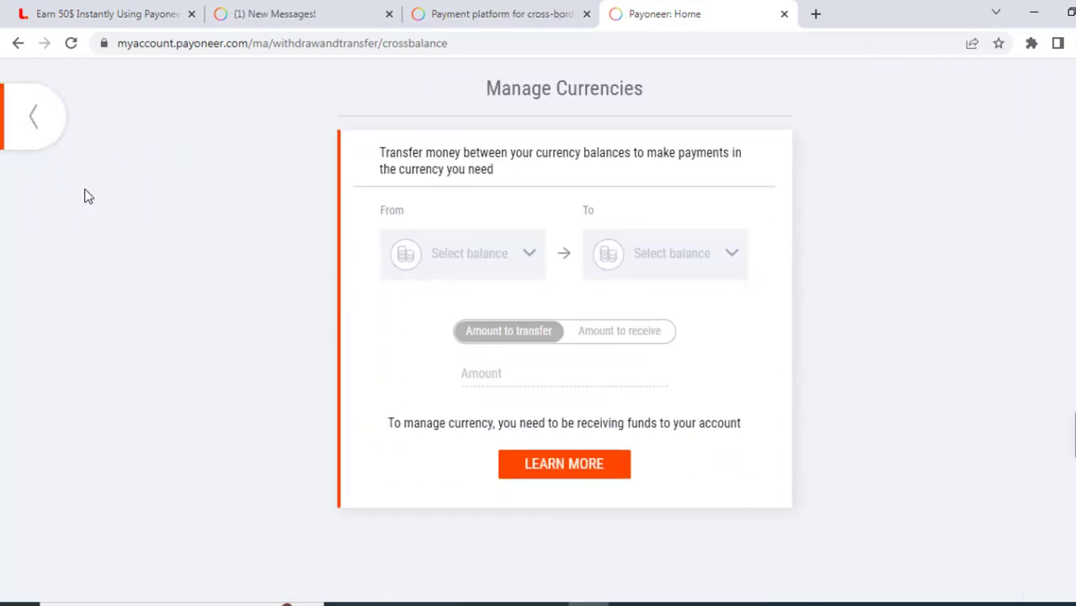
{"action": "left_click", "coordinate": [43, 118]}
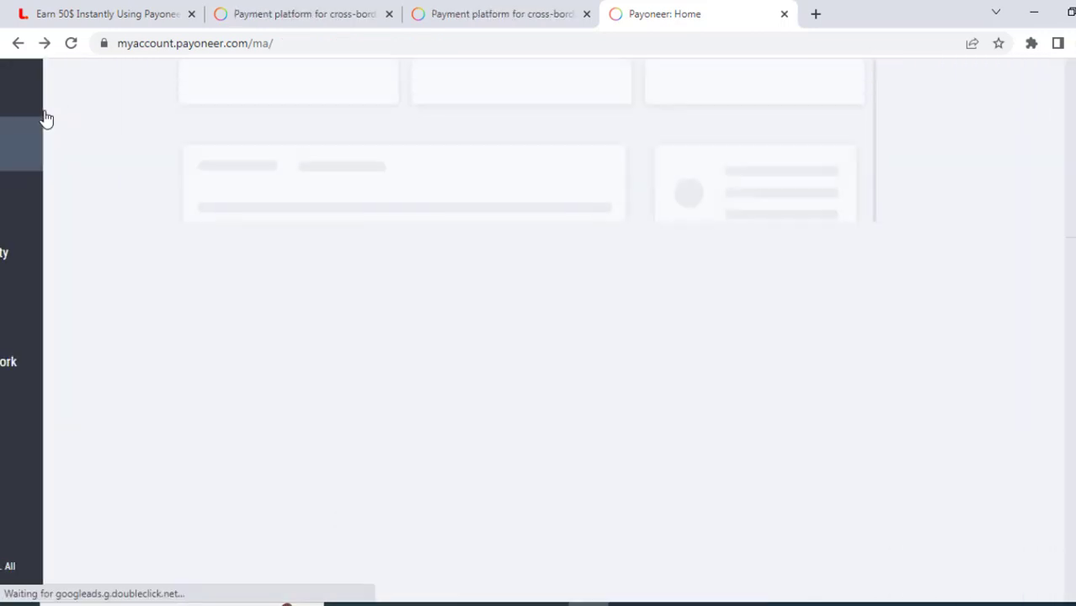
{"action": "left_click", "coordinate": [95, 271]}
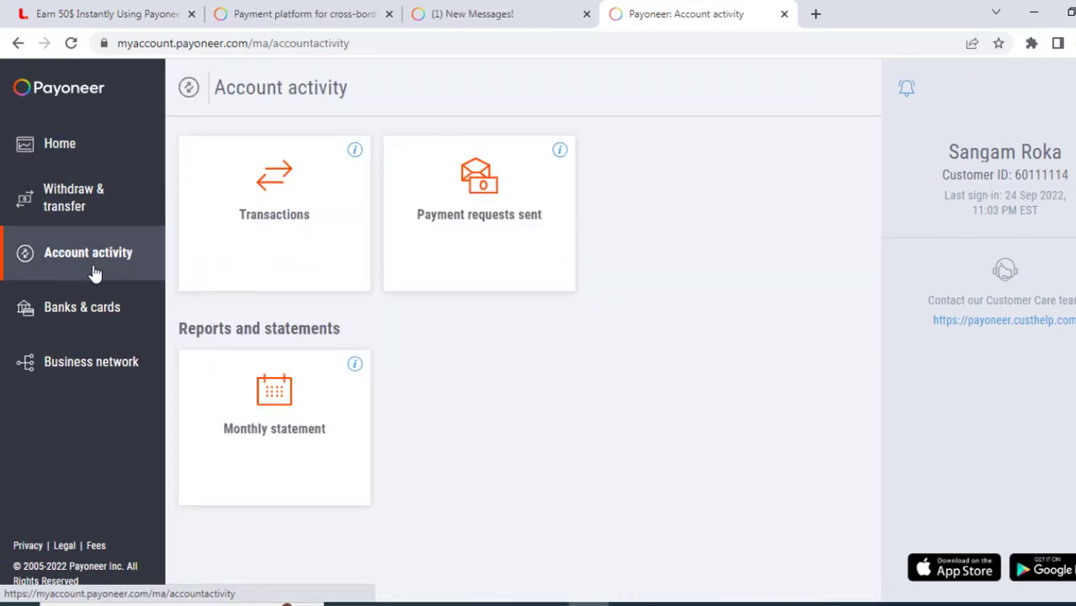
{"action": "left_click", "coordinate": [82, 307]}
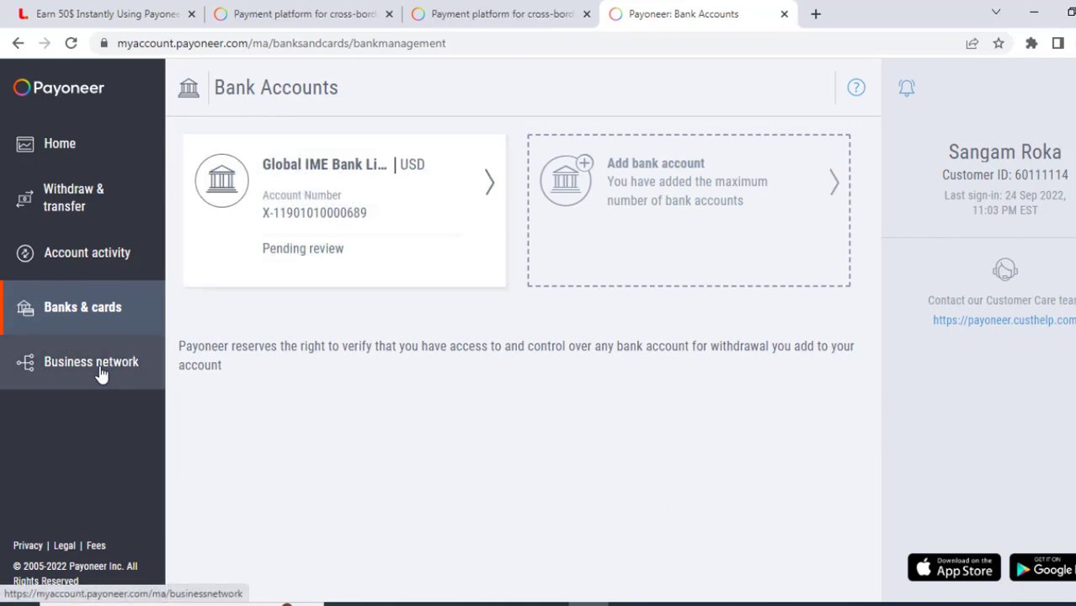
View Business network and currency transfer, then return Home and highlight the 50.00 balance.
{"action": "left_click", "coordinate": [100, 375]}
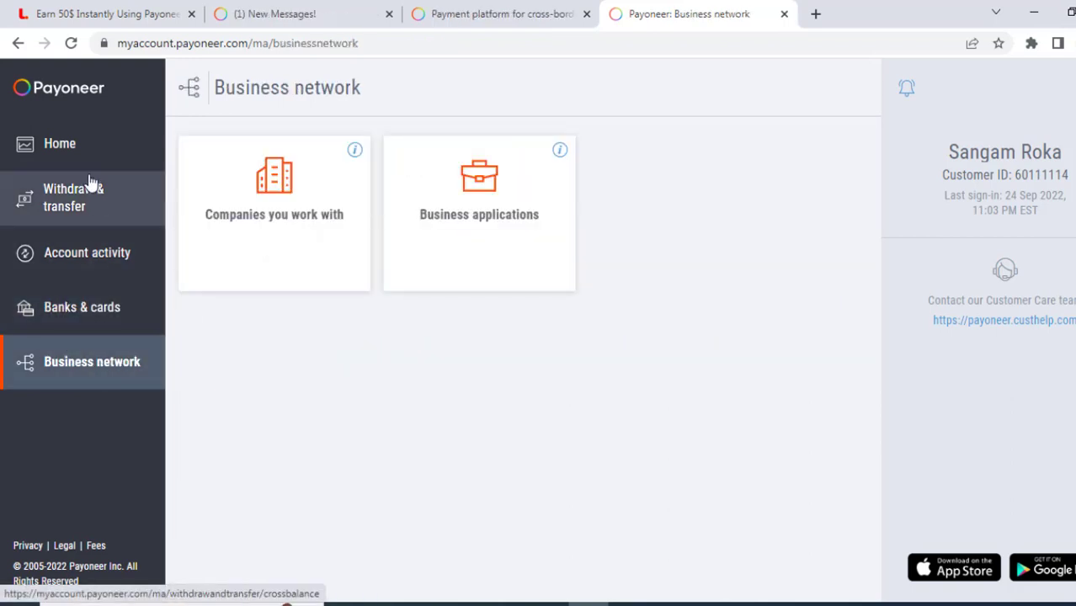
{"action": "left_click", "coordinate": [90, 183]}
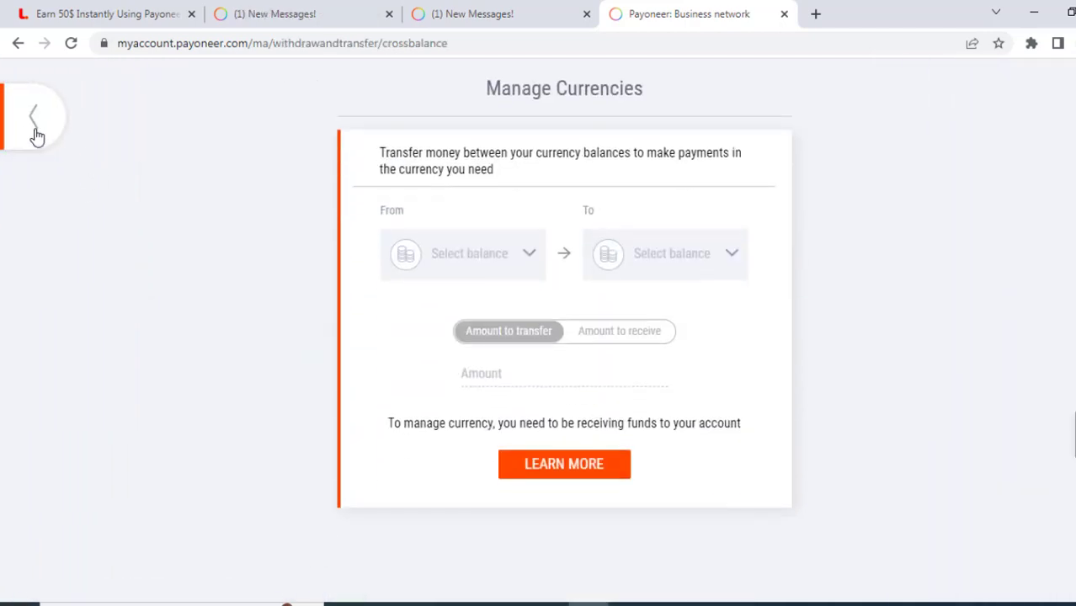
{"action": "left_click", "coordinate": [36, 132]}
{"action": "left_click", "coordinate": [67, 144]}
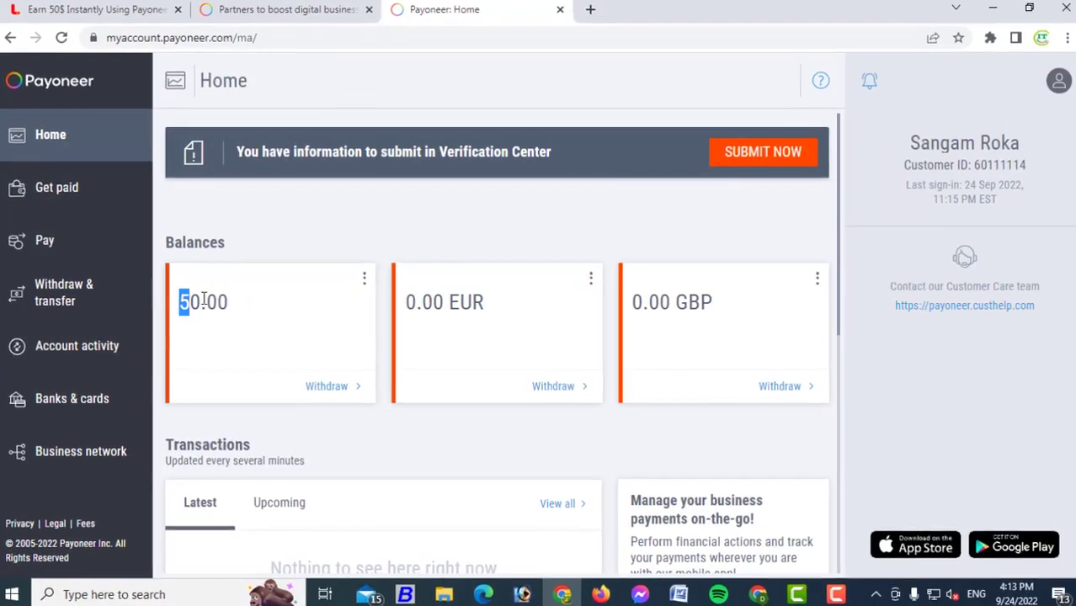
{"action": "left_click_drag", "start_coordinate": [183, 300], "coordinate": [229, 308]}
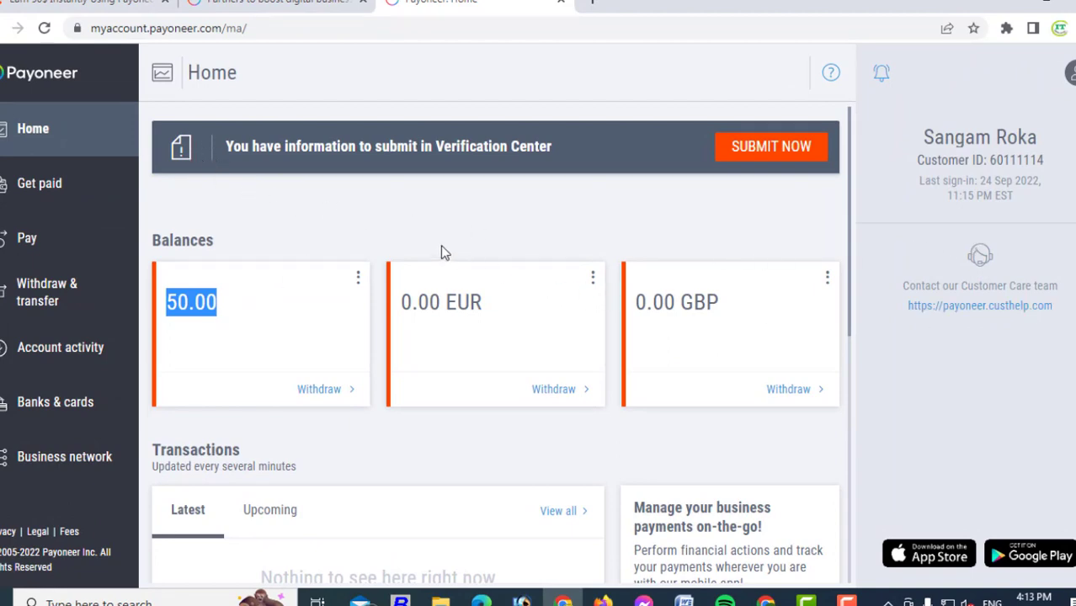
{"action": "left_click", "coordinate": [354, 233]}
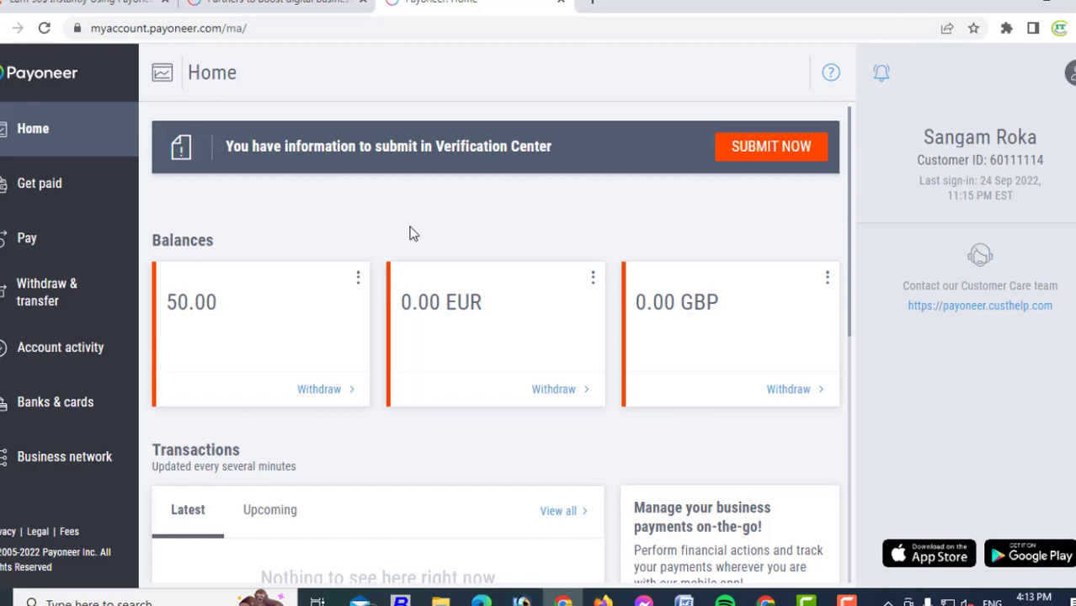